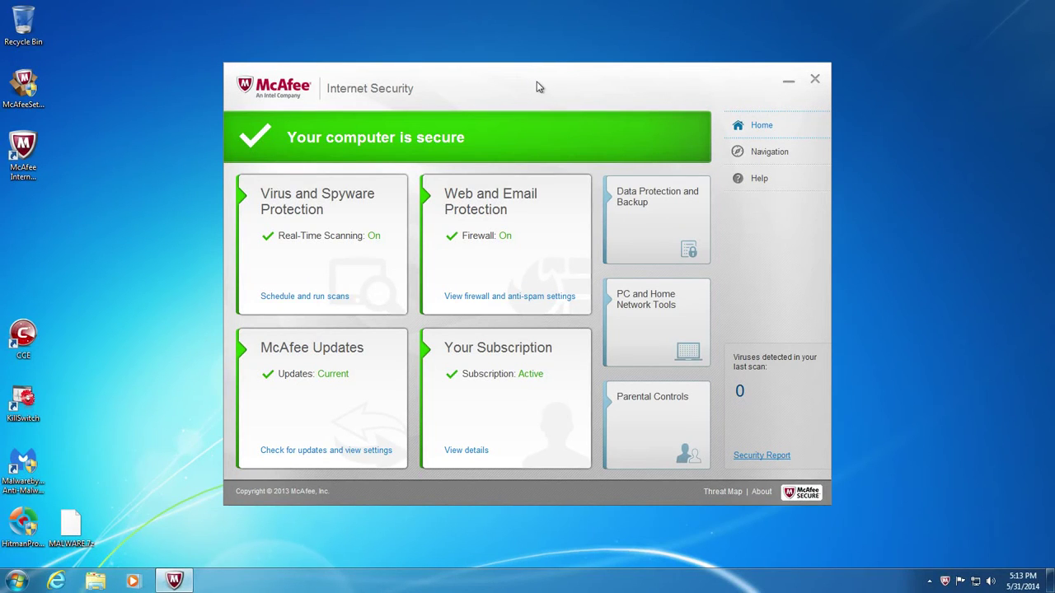
# - View McAfee's help and support information and product version details, then close the version window
pyautogui.click(754, 185)
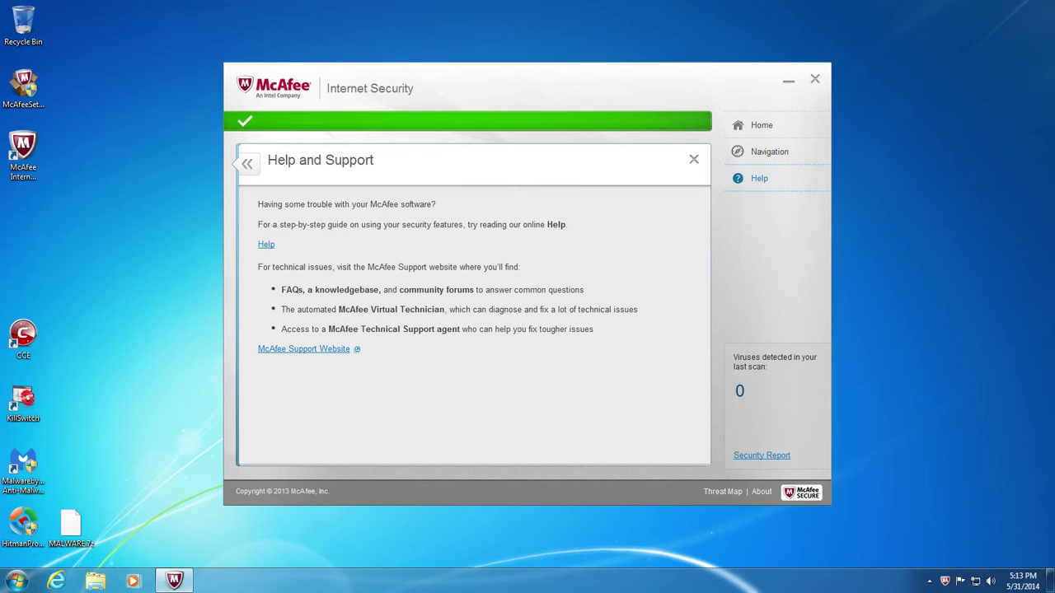
pyautogui.click(756, 126)
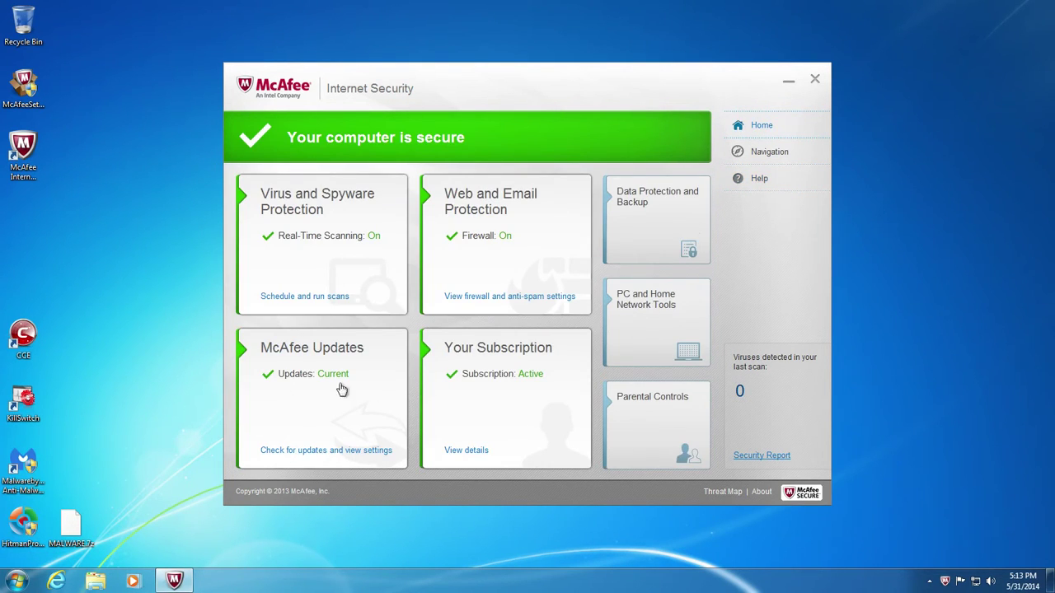
pyautogui.click(761, 492)
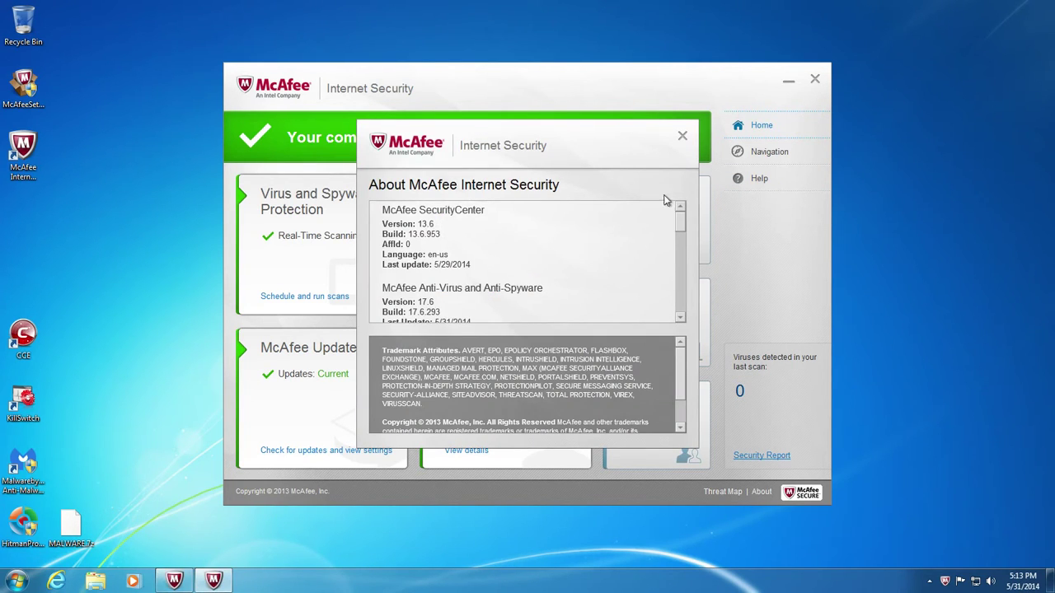
pyautogui.click(682, 136)
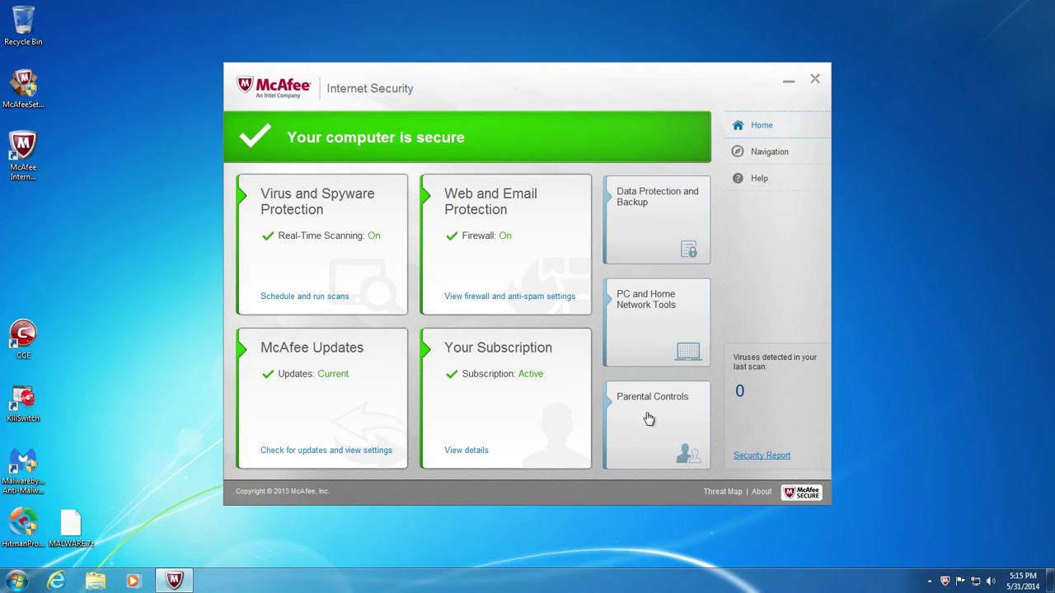
# - Look over the Scan Your PC options and the Web and Email Protection page
pyautogui.click(309, 249)
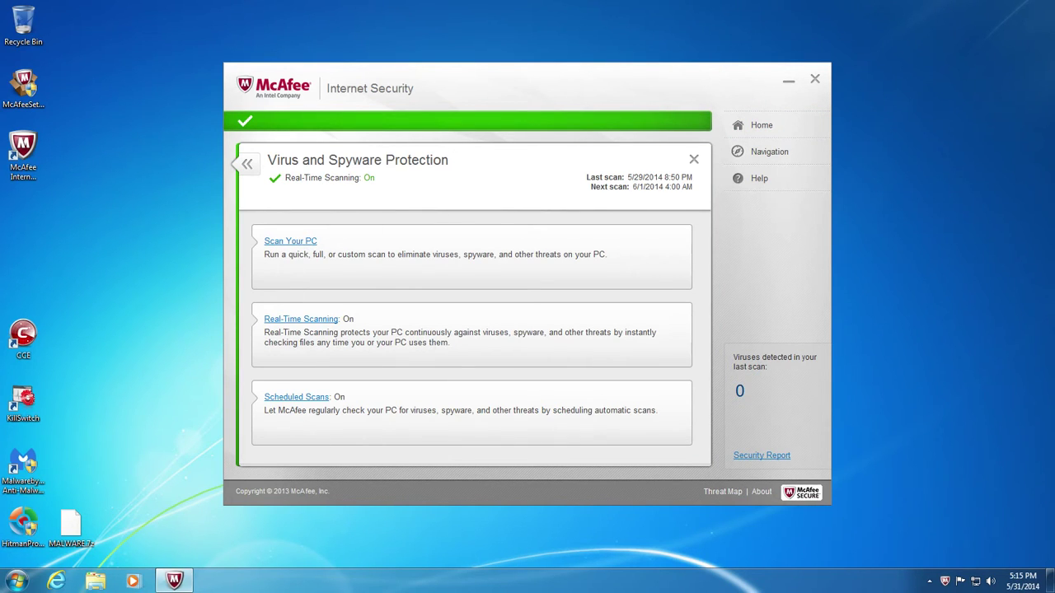
pyautogui.click(515, 271)
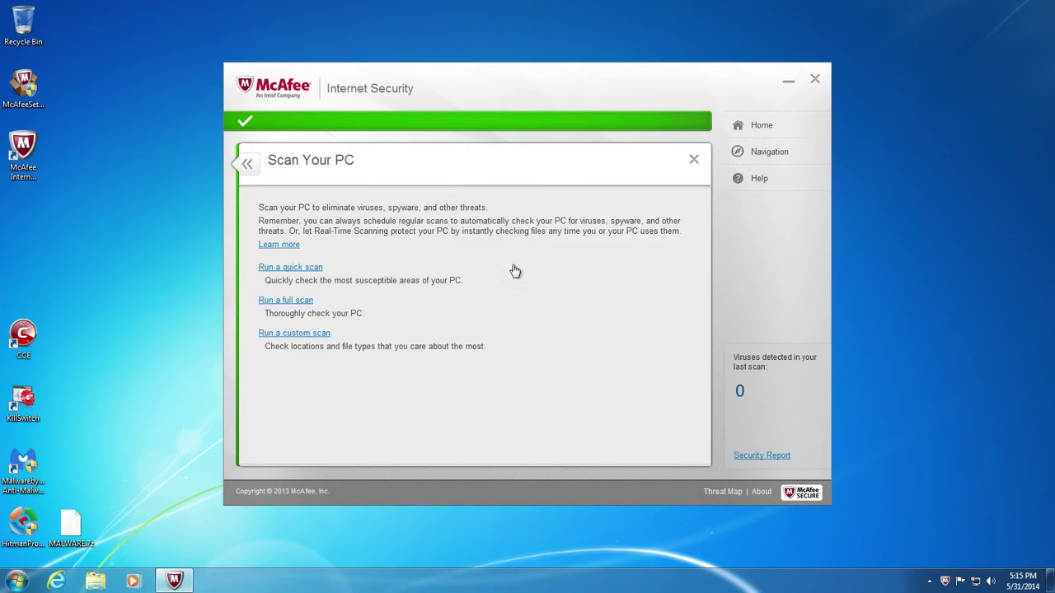
pyautogui.click(248, 164)
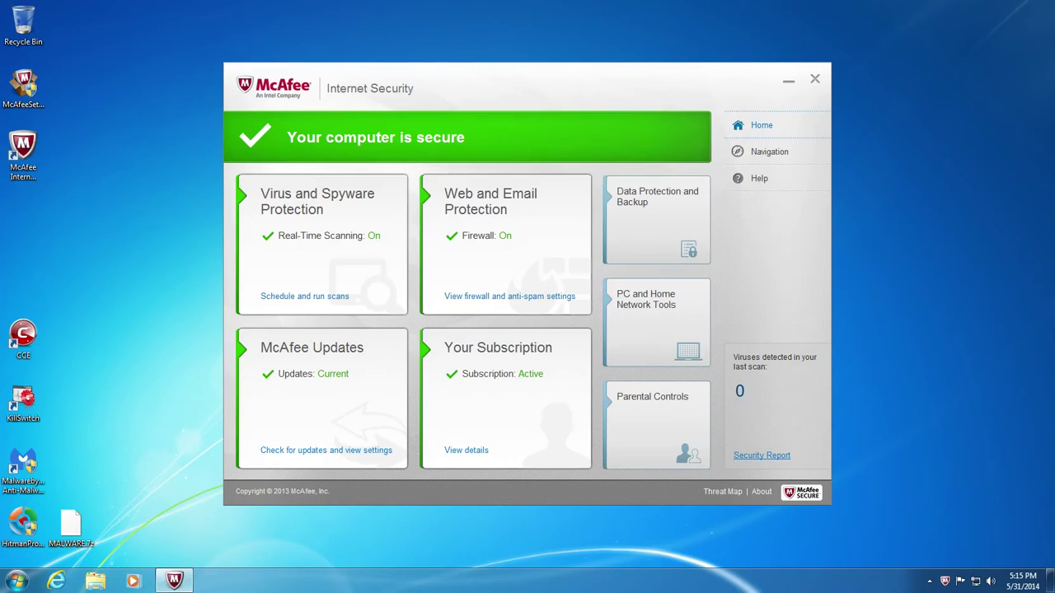
pyautogui.click(500, 260)
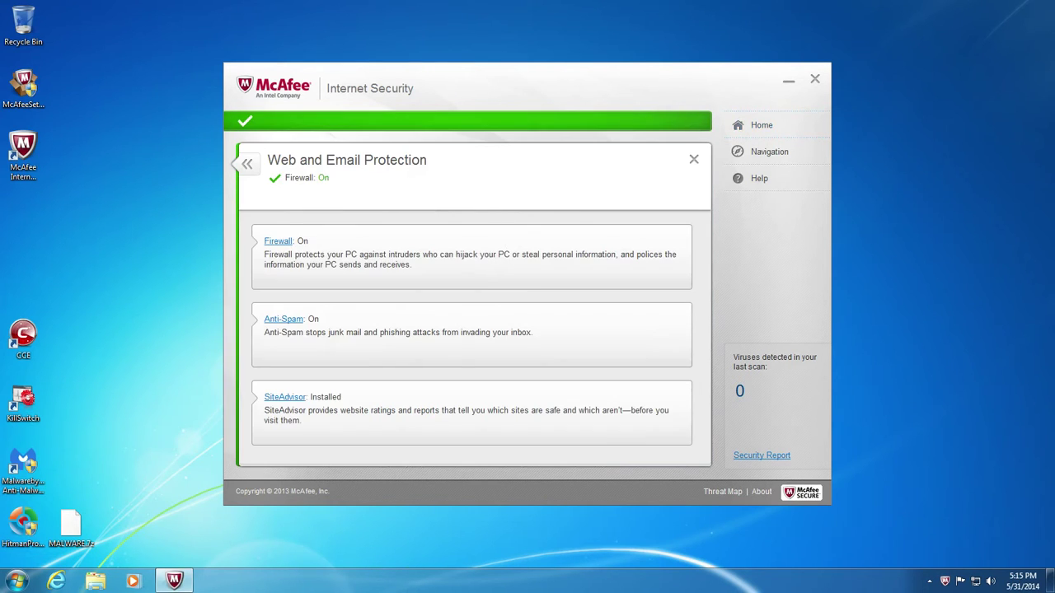
pyautogui.click(249, 165)
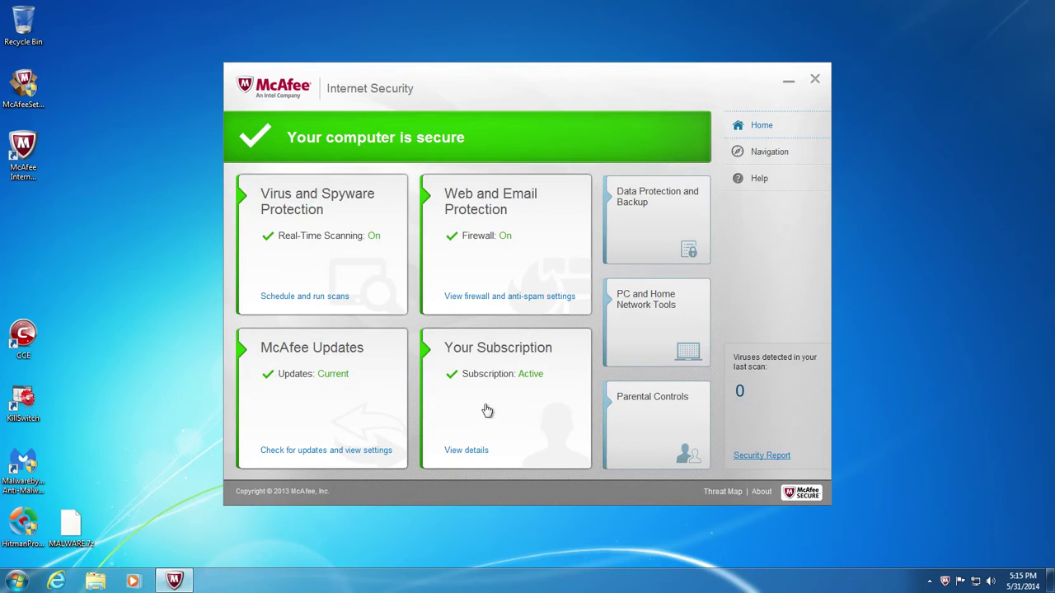
# - Reopen the Virus and Spyware Protection scan options, then return to the home dashboard
pyautogui.click(311, 241)
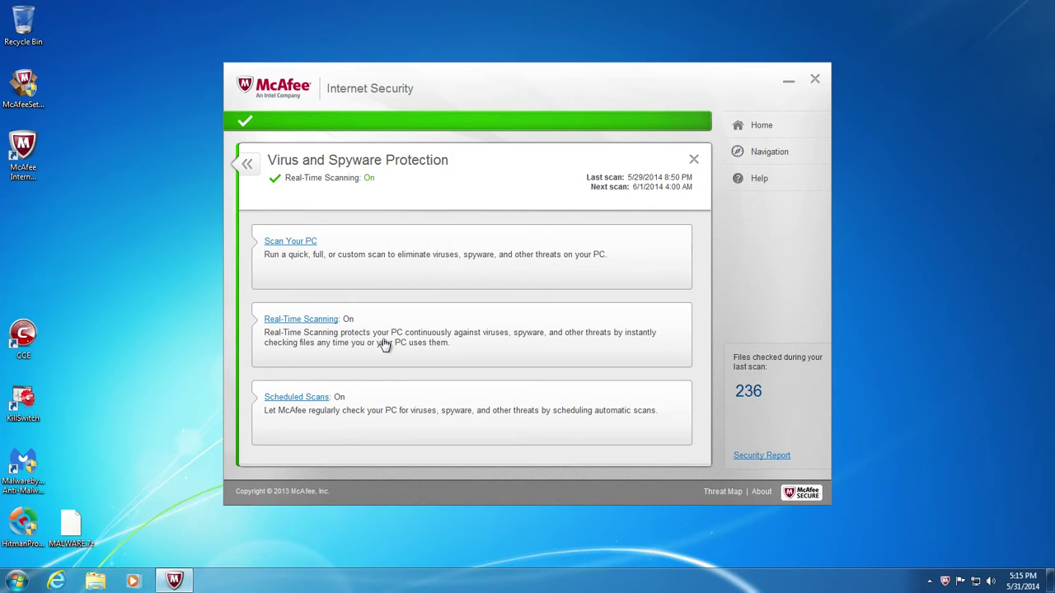
pyautogui.click(449, 269)
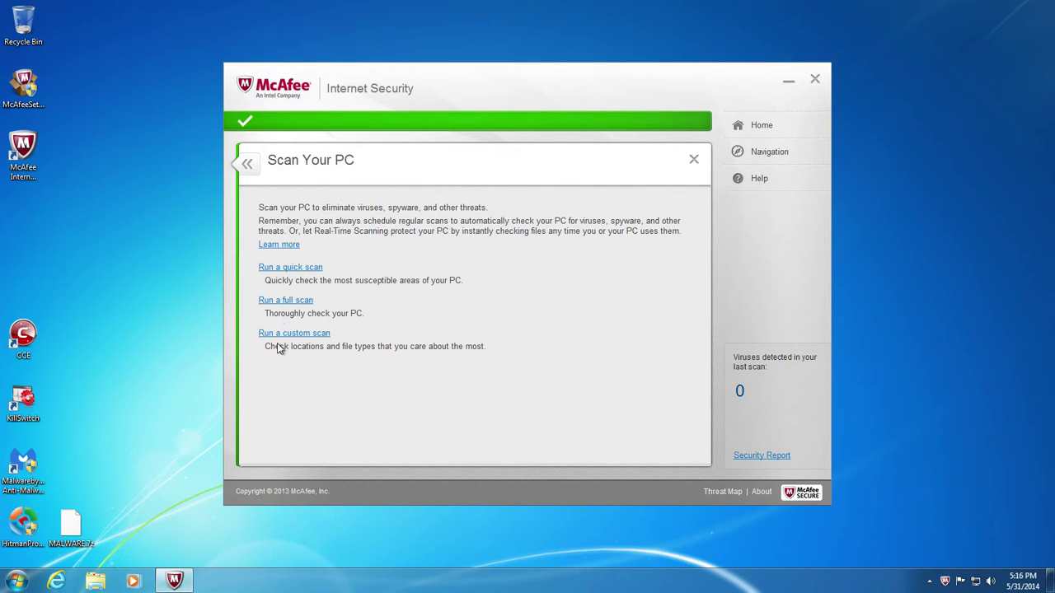
pyautogui.click(247, 164)
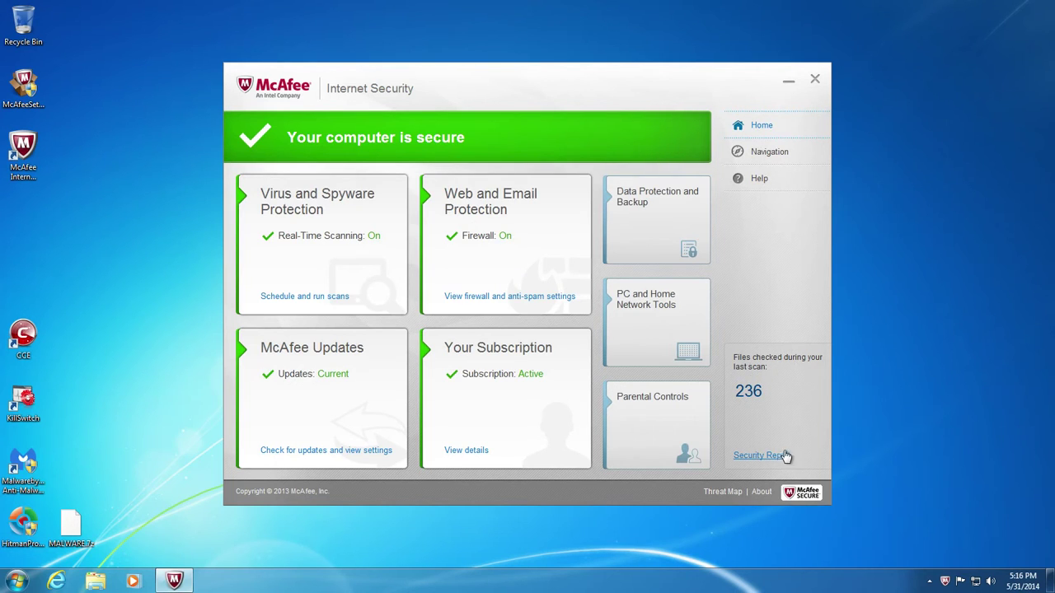
pyautogui.click(770, 154)
pyautogui.scroll(-10, 557, 323)
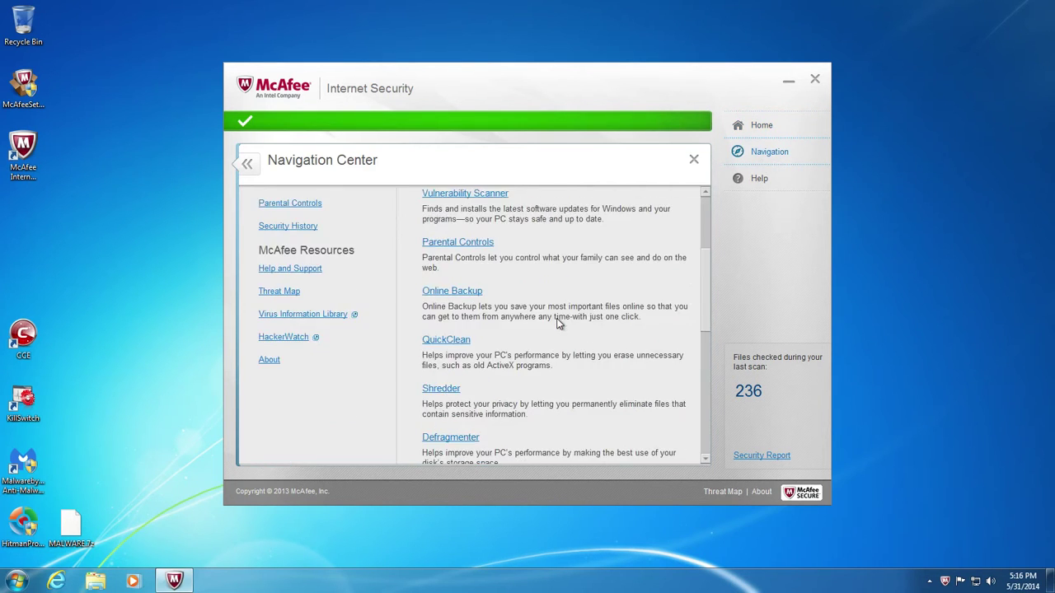
pyautogui.scroll(10, 552, 333)
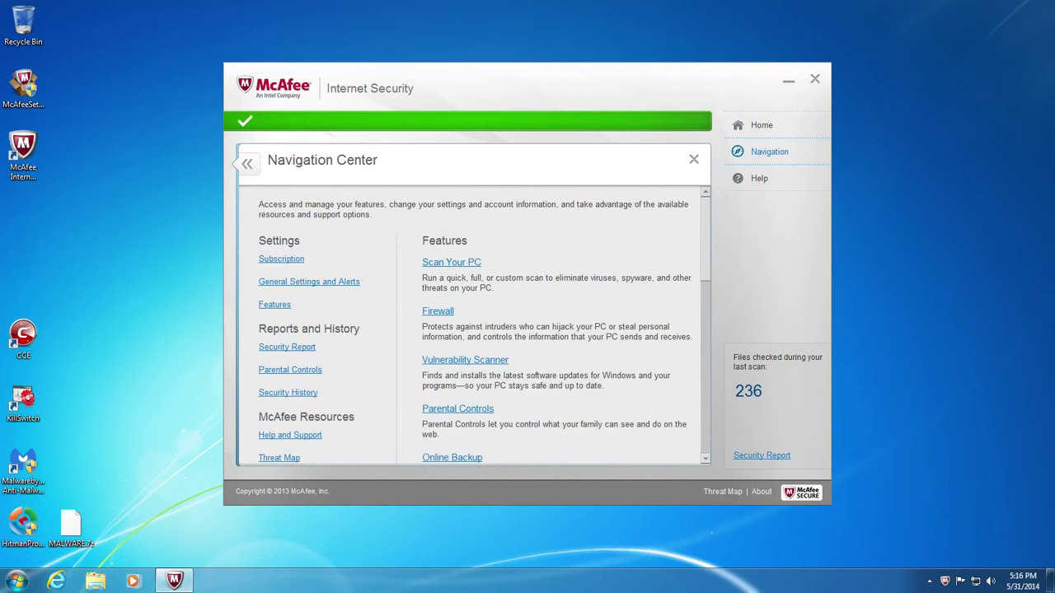
pyautogui.click(746, 180)
pyautogui.click(761, 158)
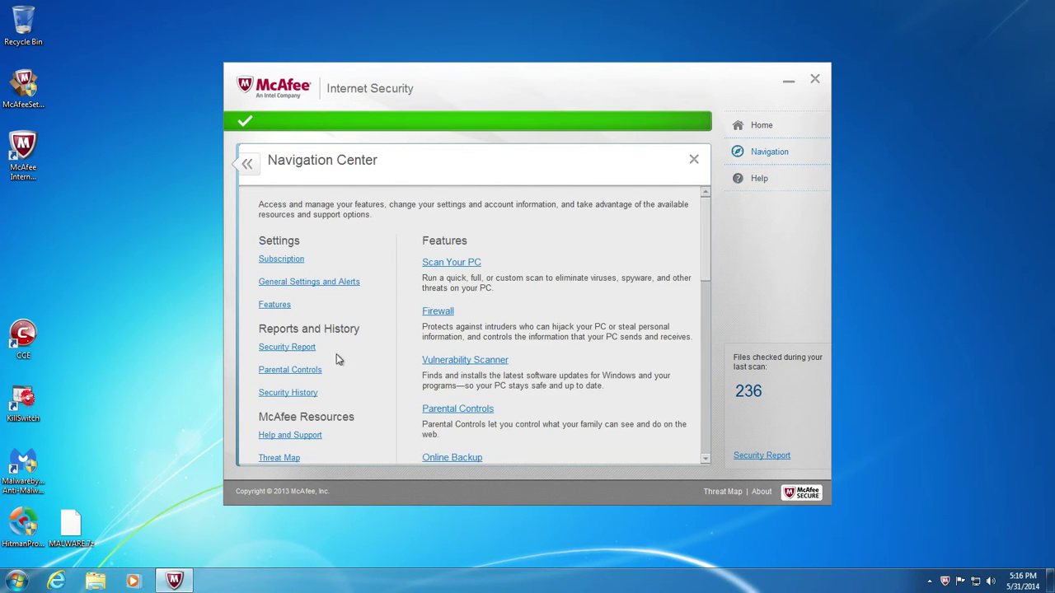
pyautogui.click(306, 283)
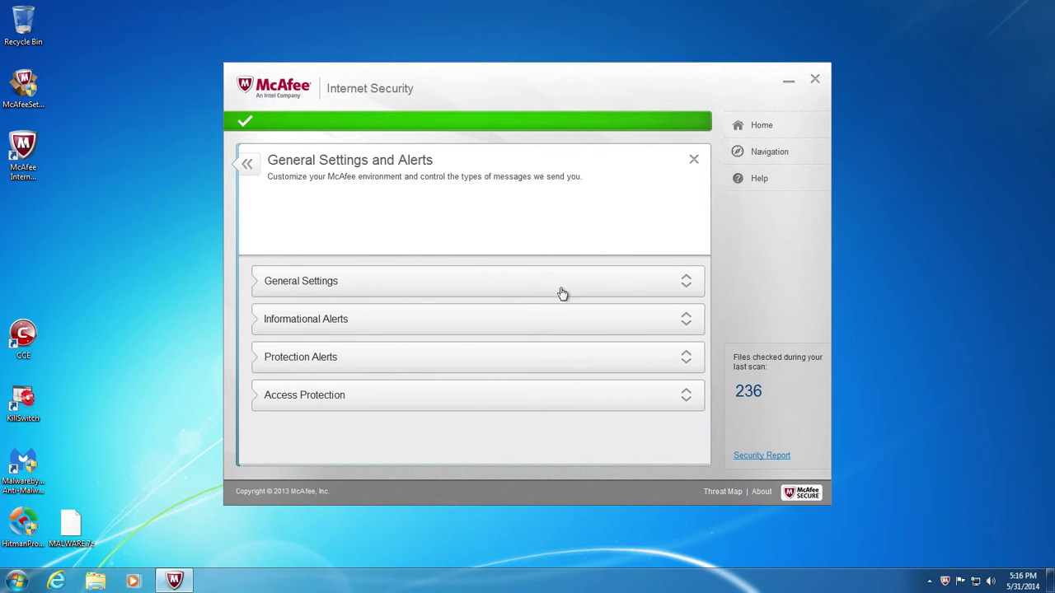
pyautogui.click(346, 286)
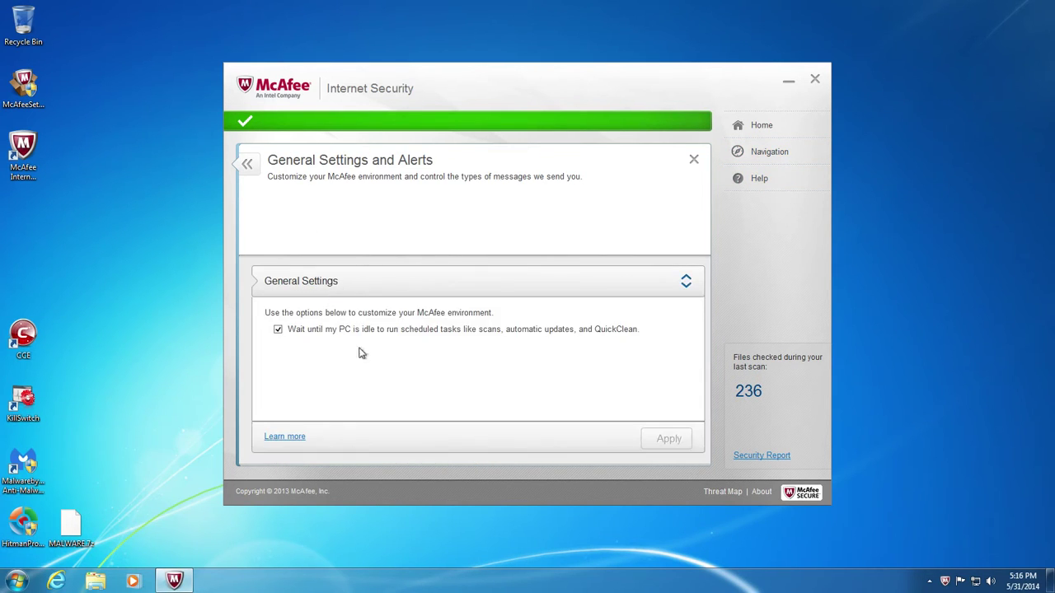
pyautogui.click(394, 288)
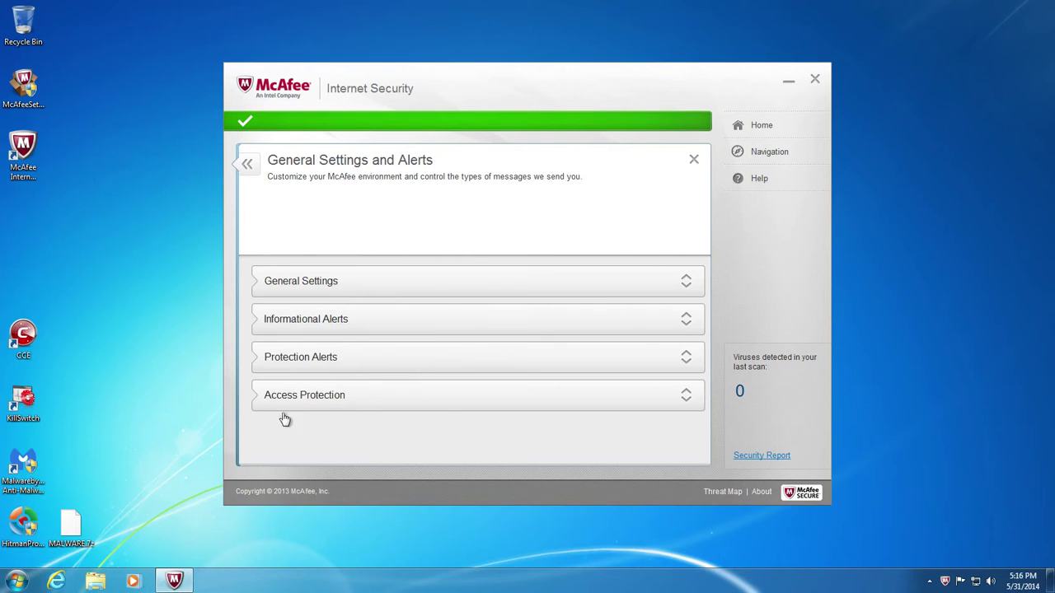
pyautogui.click(589, 289)
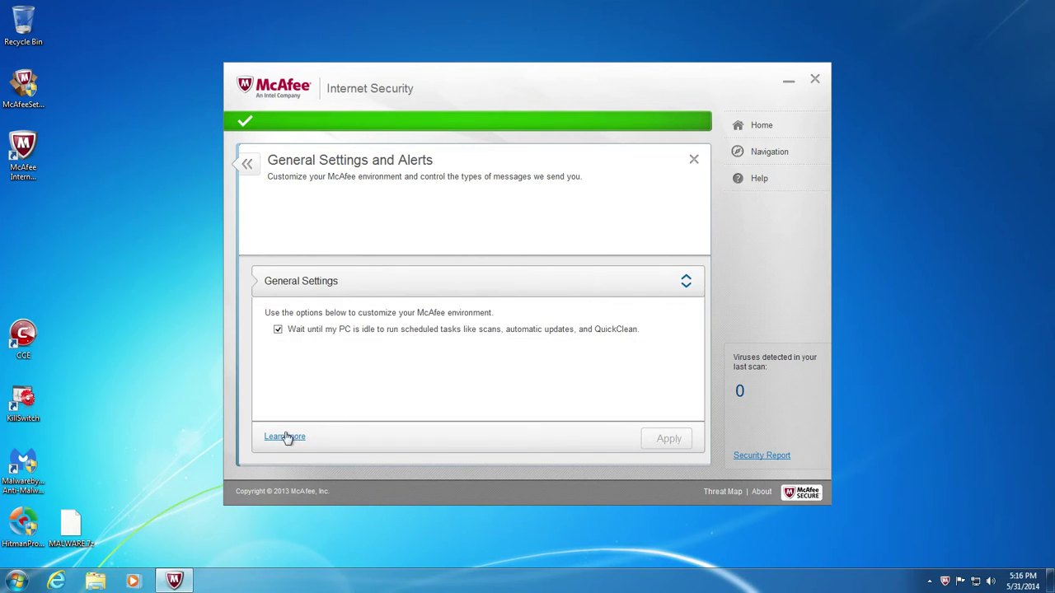
pyautogui.click(485, 288)
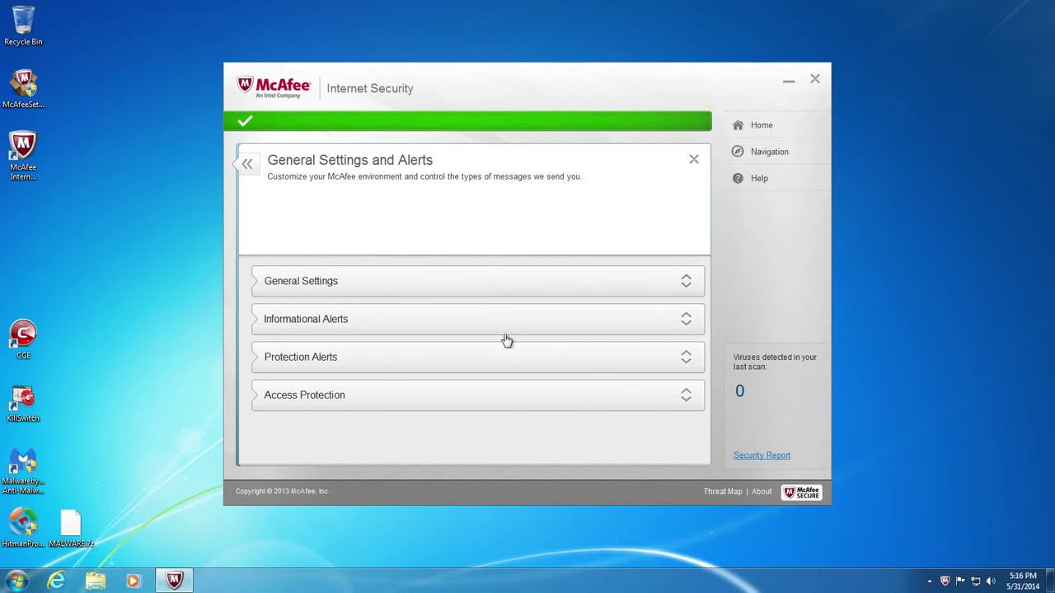
pyautogui.click(574, 288)
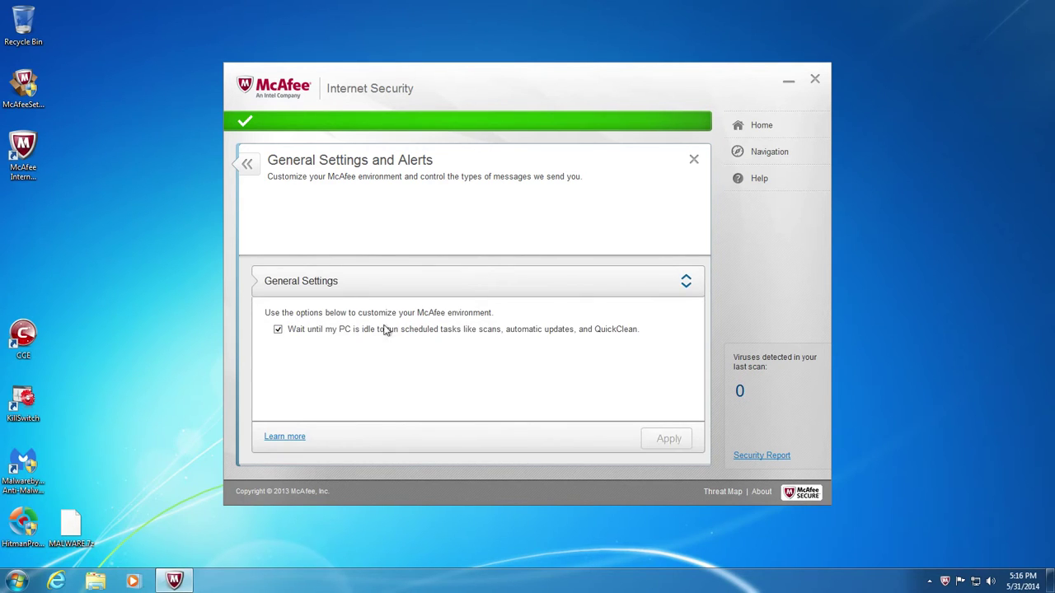
pyautogui.click(470, 289)
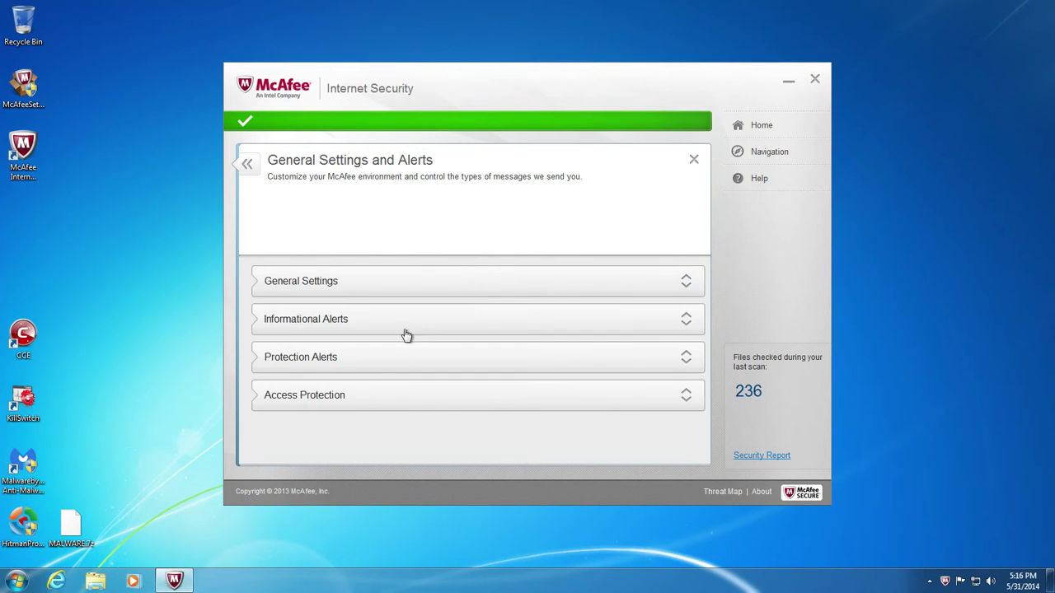
pyautogui.click(404, 332)
pyautogui.click(447, 290)
pyautogui.click(429, 357)
pyautogui.click(436, 289)
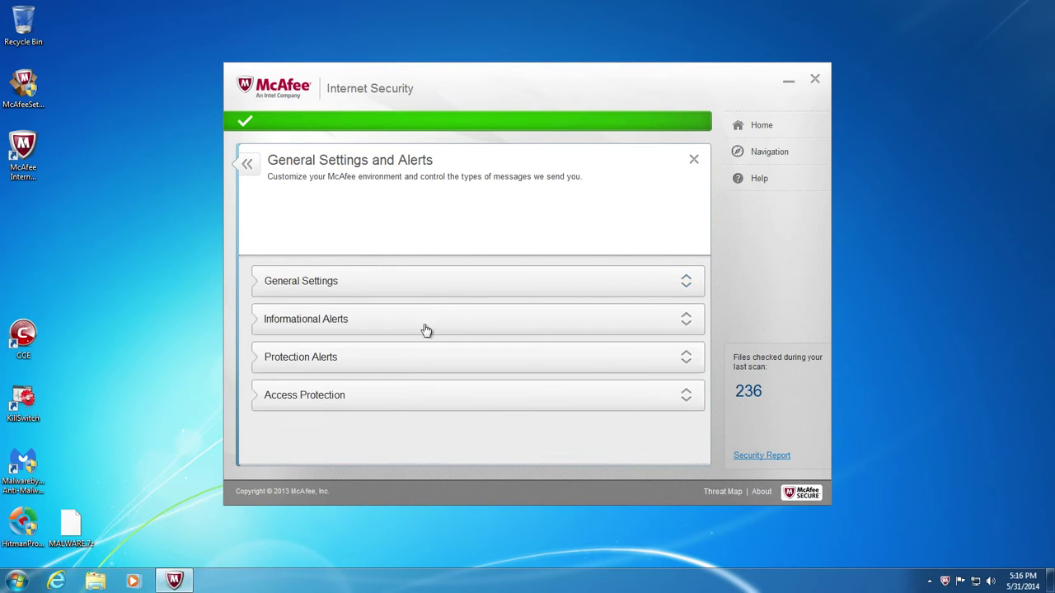
pyautogui.click(401, 391)
pyautogui.click(489, 294)
pyautogui.click(247, 166)
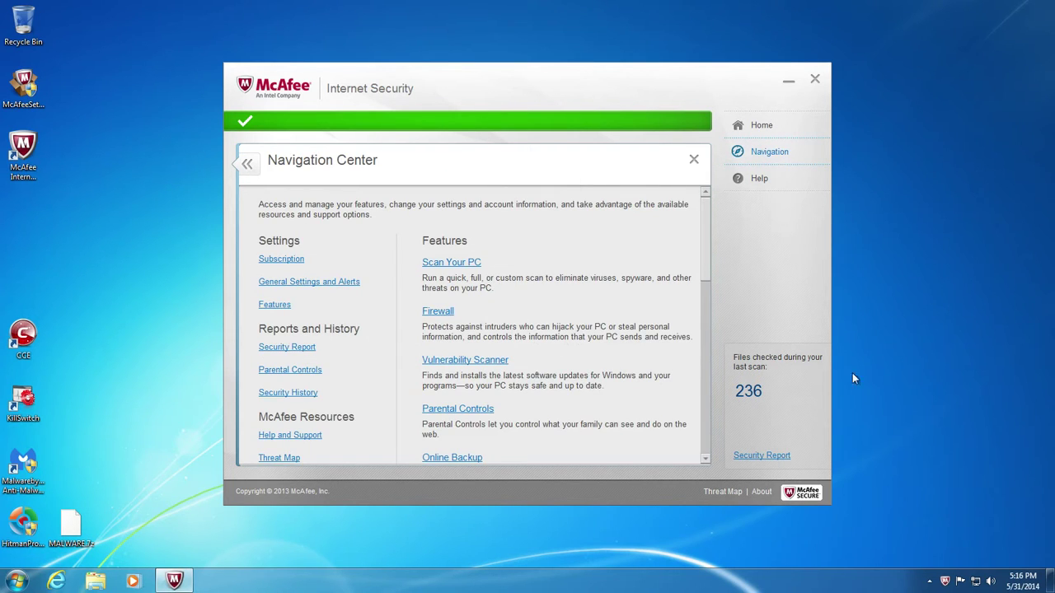
pyautogui.click(248, 165)
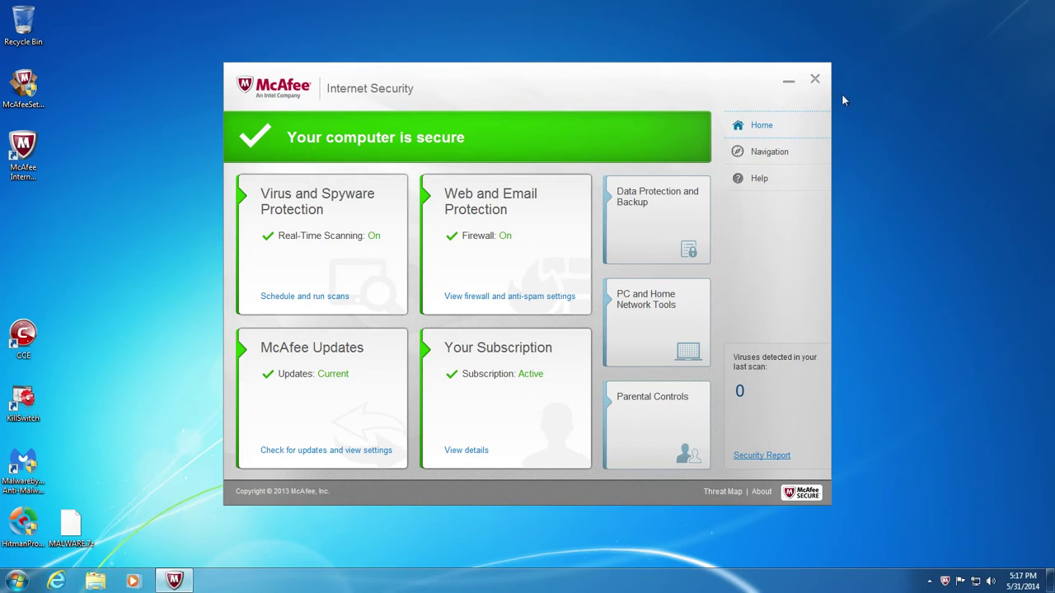
# - Close McAfee Internet Security and launch Internet Explorer
pyautogui.click(815, 82)
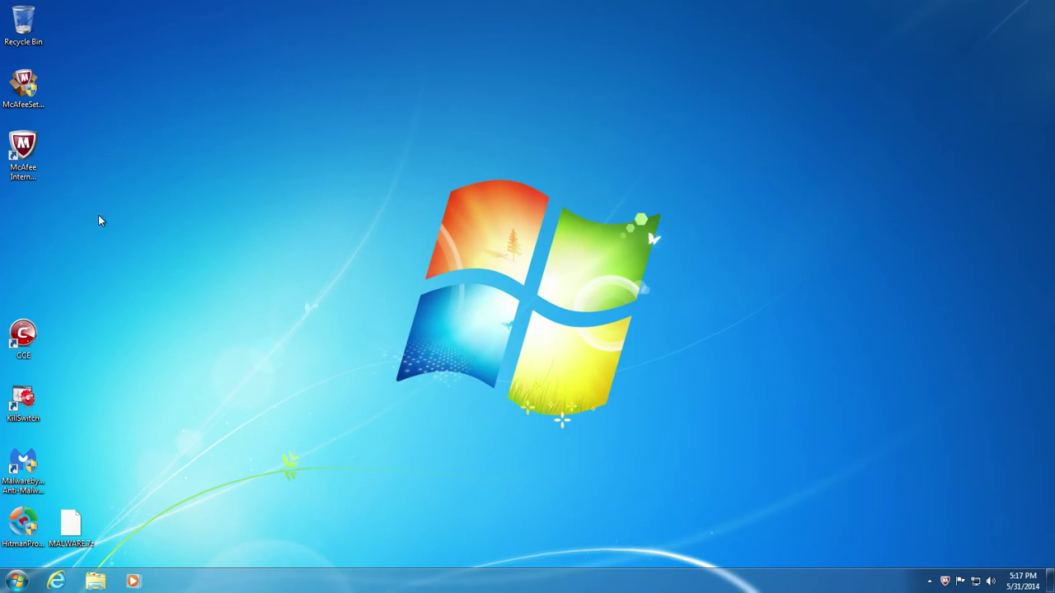
pyautogui.moveTo(99, 214); pyautogui.dragTo(57, 125)
pyautogui.click(60, 583)
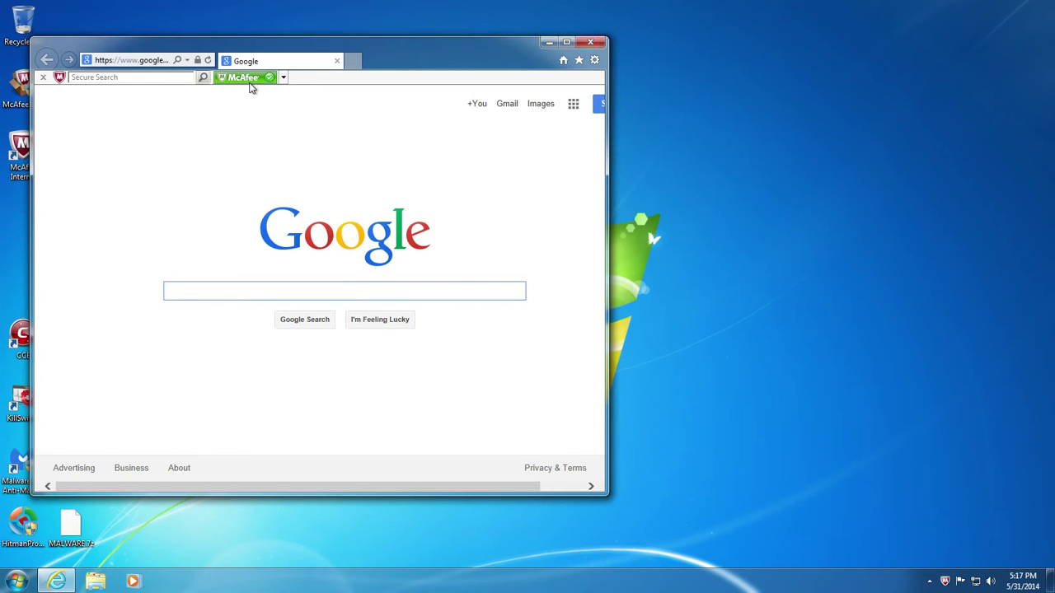
# - Show the saved favorites, including Malware Domain List, Malc0de Database and MalwareBlacklist.com
pyautogui.click(578, 59)
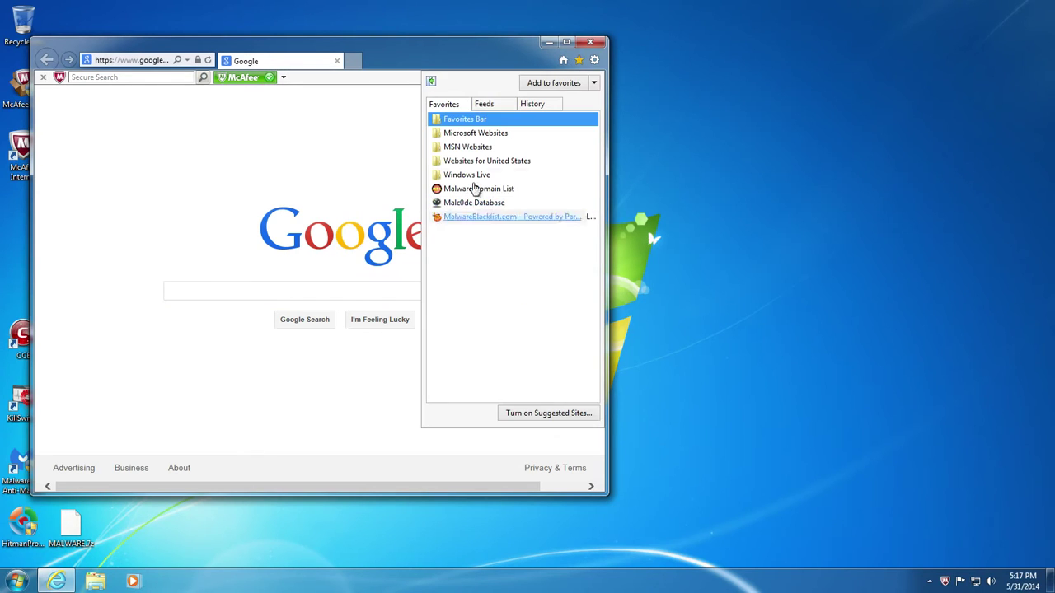
pyautogui.click(247, 119)
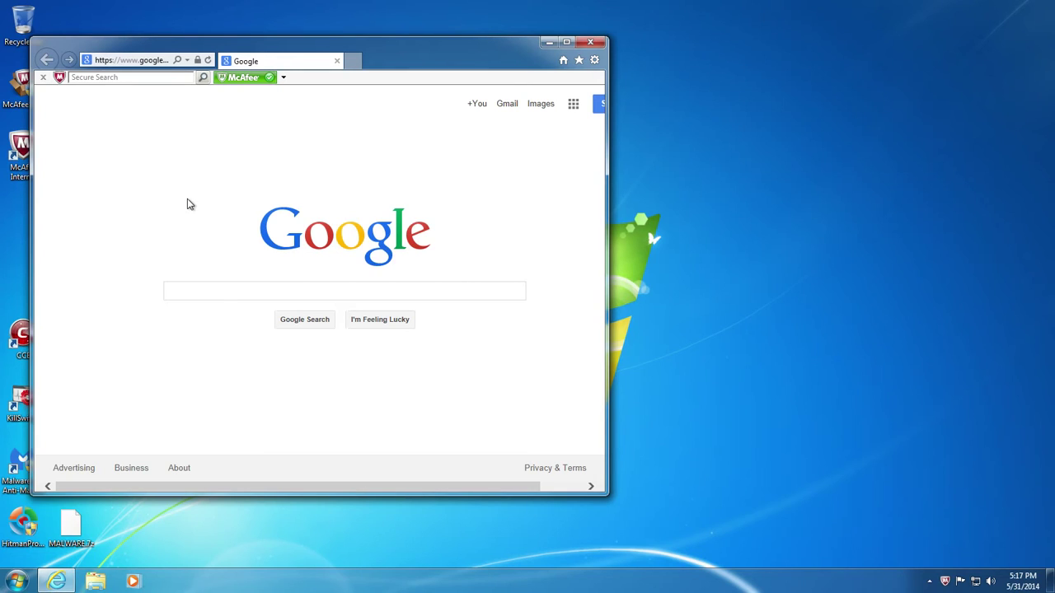
pyautogui.click(359, 294)
pyautogui.click(579, 60)
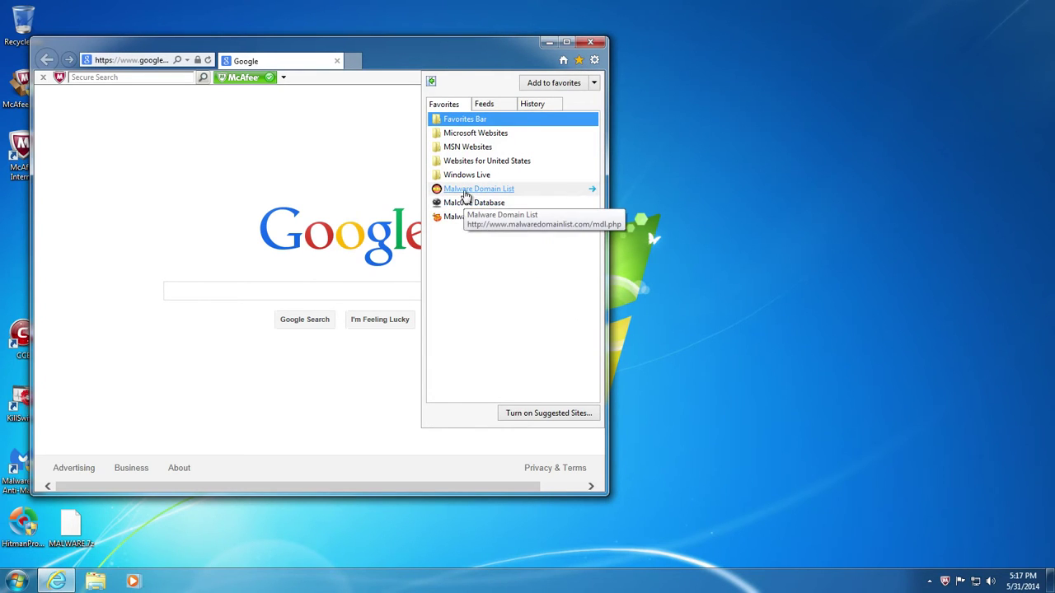
# - Open the Malware Domain List site and copy a listed malware sample address
pyautogui.click(465, 192)
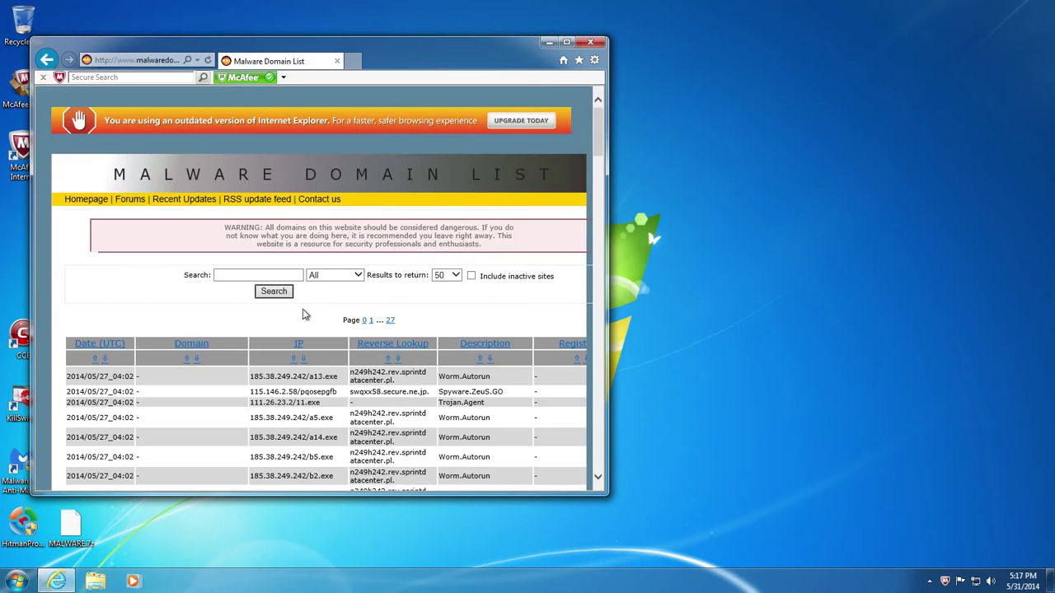
pyautogui.scroll(-3, 322, 299)
pyautogui.moveTo(337, 256); pyautogui.dragTo(238, 240)
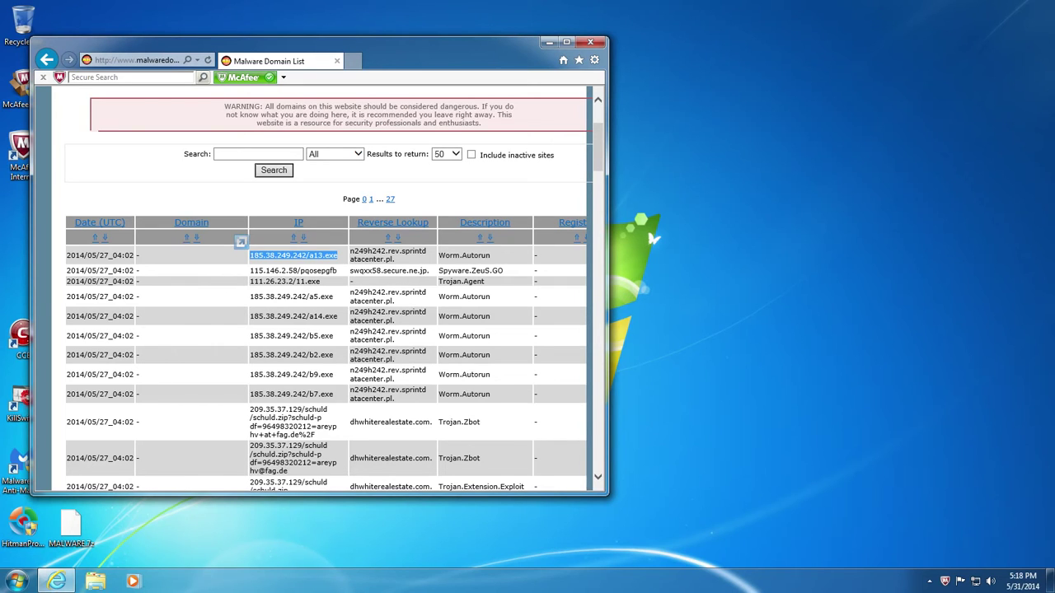
pyautogui.rightClick(292, 260)
pyautogui.click(314, 284)
# - Load the copied 185.38.249.242 sample address in a new tab
pyautogui.click(352, 61)
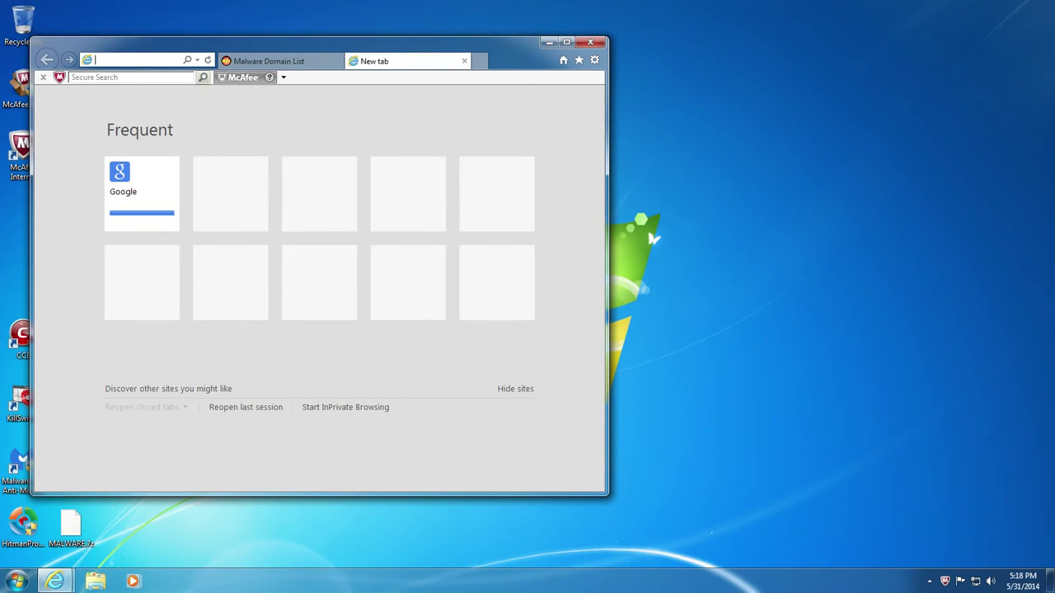
pyautogui.hotkey('ctrl', 'v')
pyautogui.press('Return')
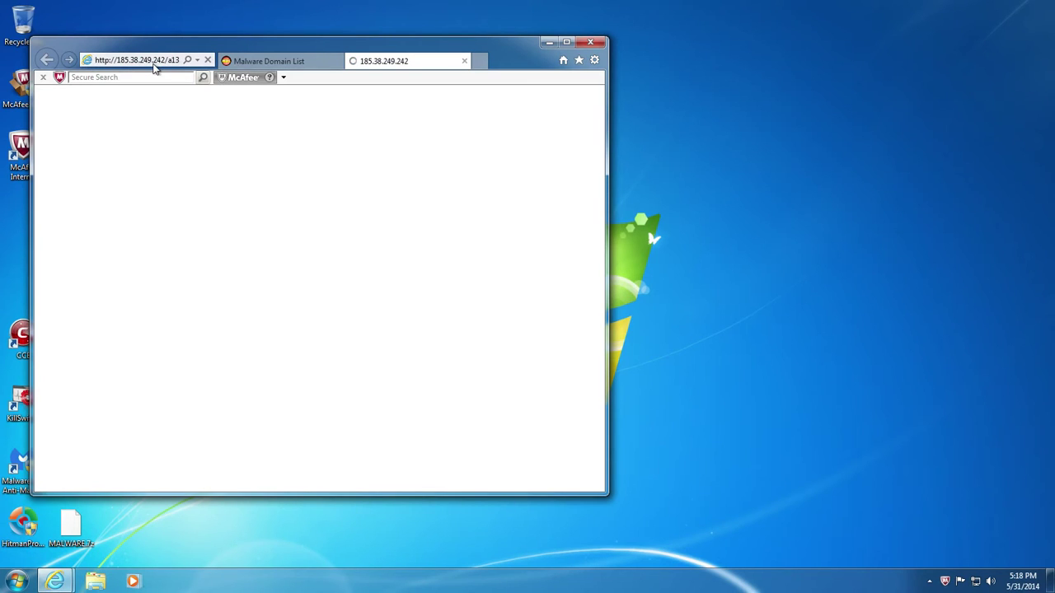
pyautogui.click(929, 581)
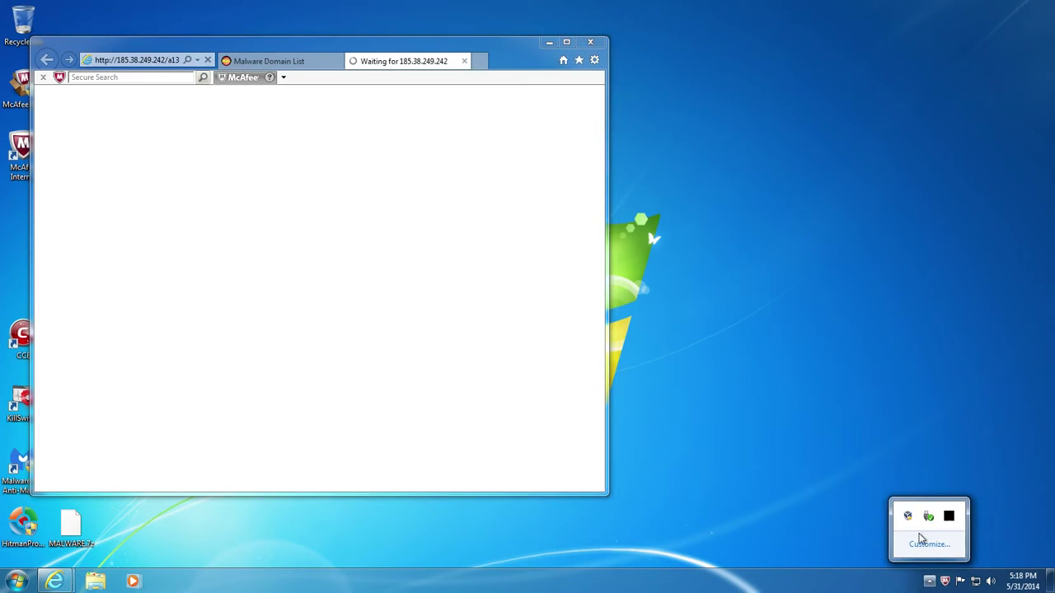
# - Open COMODO KillSwitch and inspect the McSvHost.exe and PID 1760 McAfee processes
pyautogui.click(948, 516)
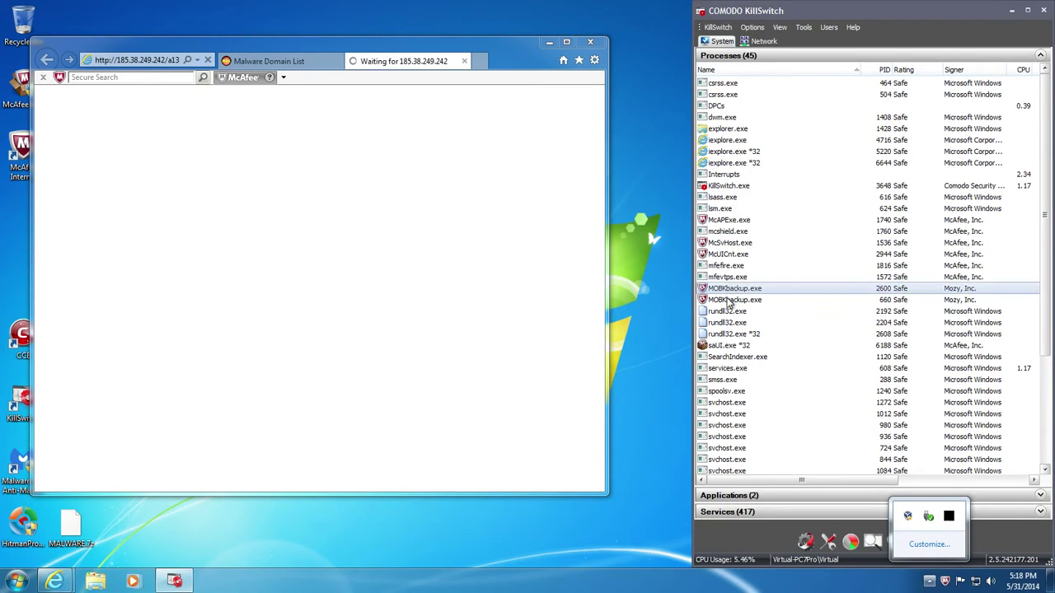
pyautogui.click(848, 243)
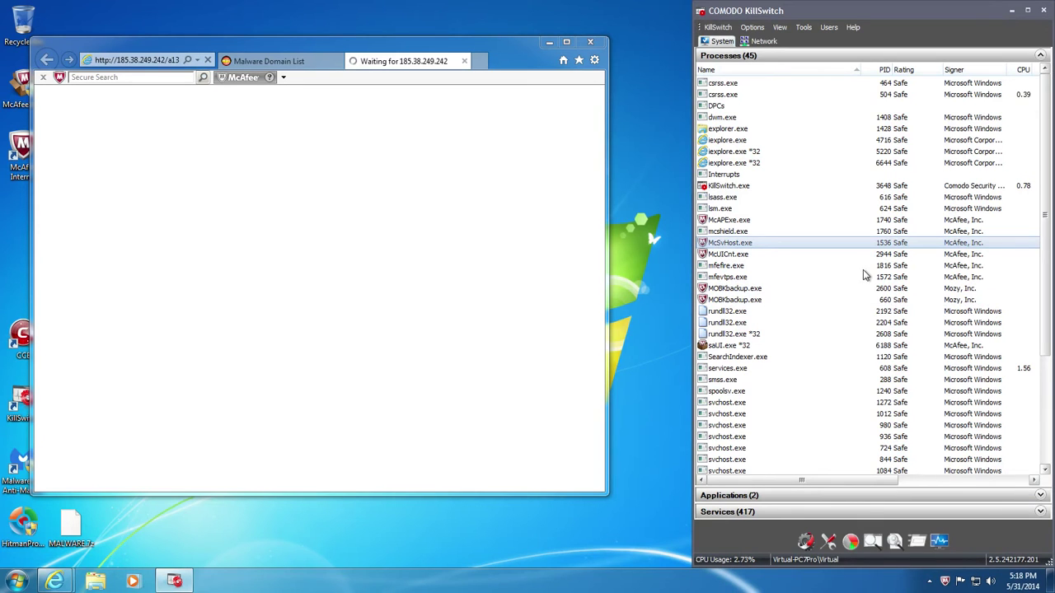
pyautogui.moveTo(822, 483); pyautogui.dragTo(890, 486)
pyautogui.click(921, 232)
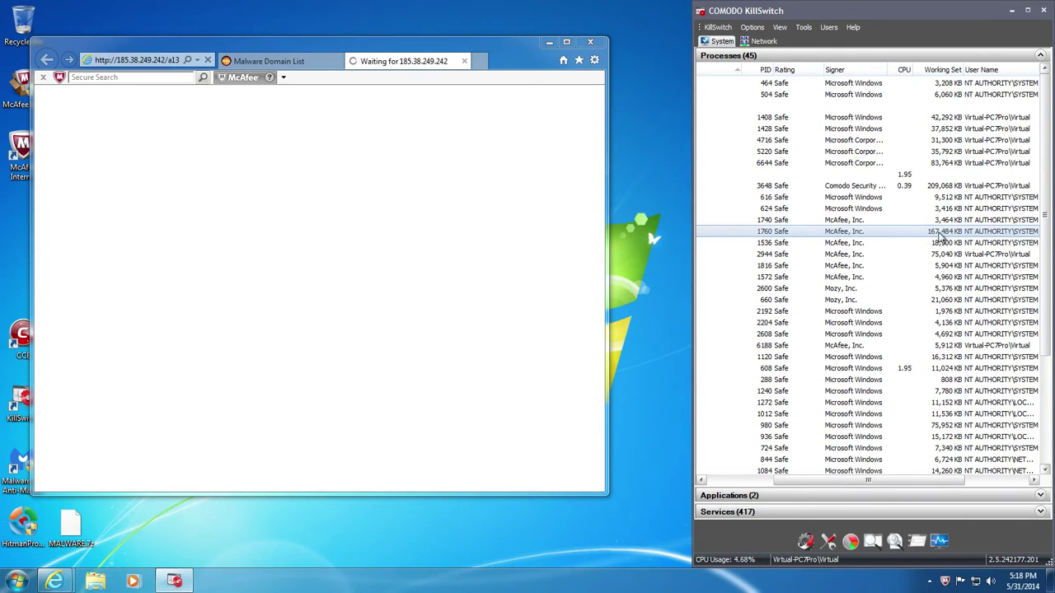
pyautogui.moveTo(878, 481); pyautogui.dragTo(908, 491)
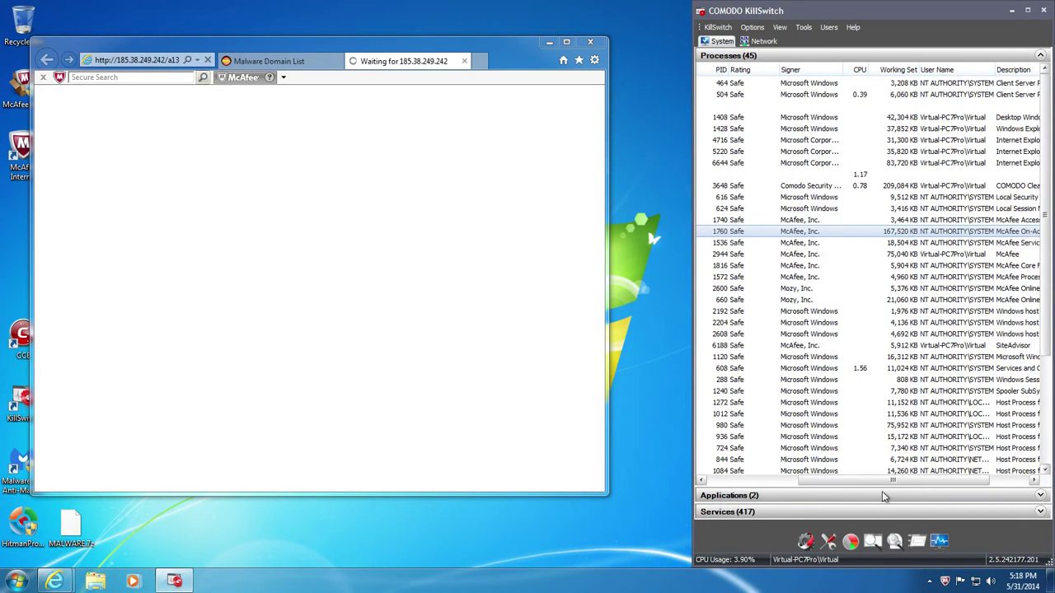
pyautogui.moveTo(872, 483); pyautogui.dragTo(846, 490)
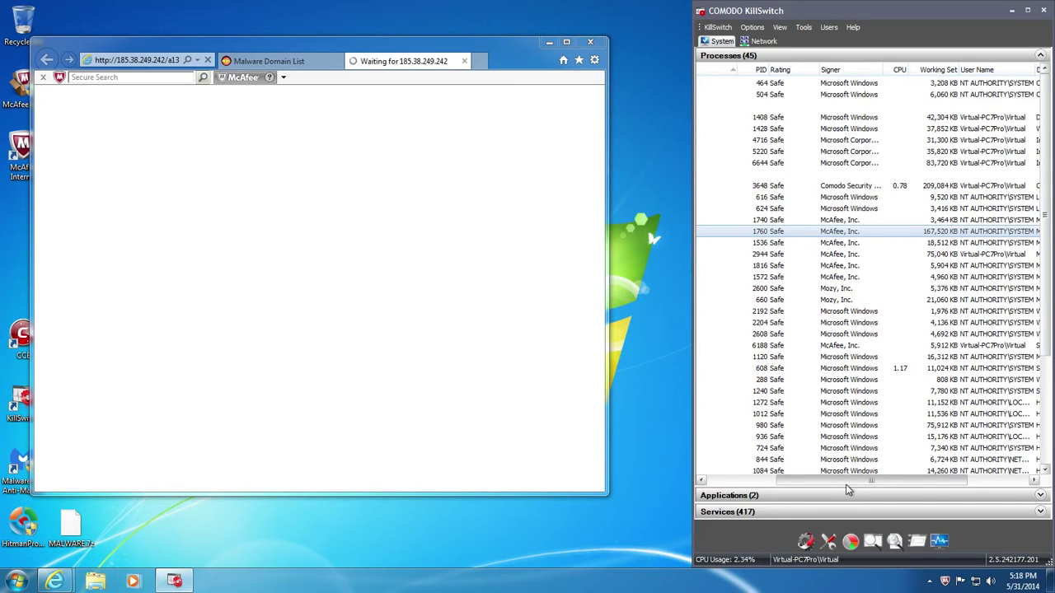
pyautogui.moveTo(847, 490)
pyautogui.mouseDown()
pyautogui.moveTo(757, 490)
pyautogui.moveTo(861, 490)
pyautogui.mouseUp()
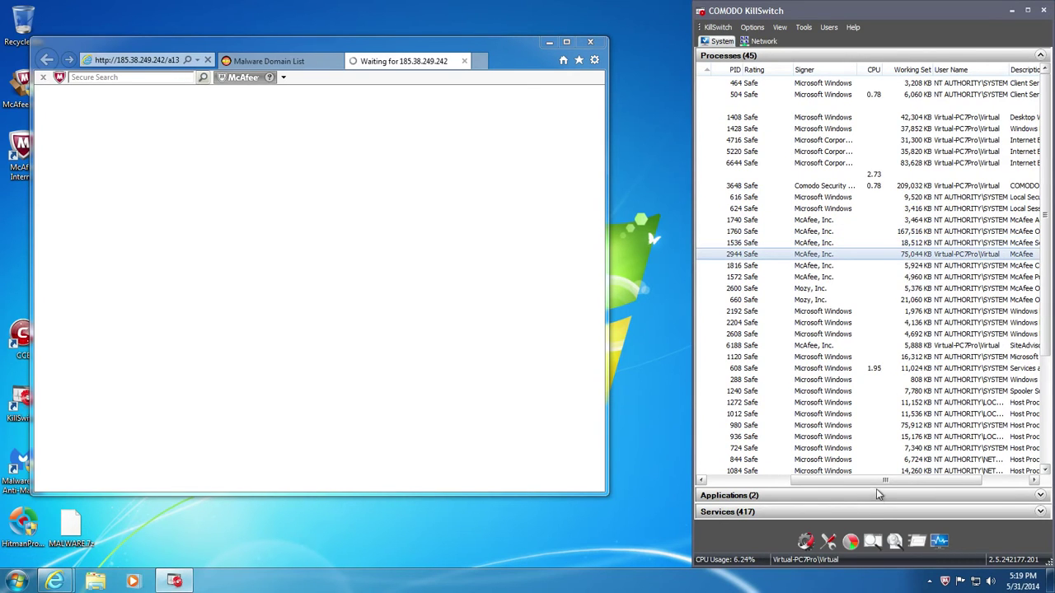
pyautogui.moveTo(879, 482); pyautogui.dragTo(784, 495)
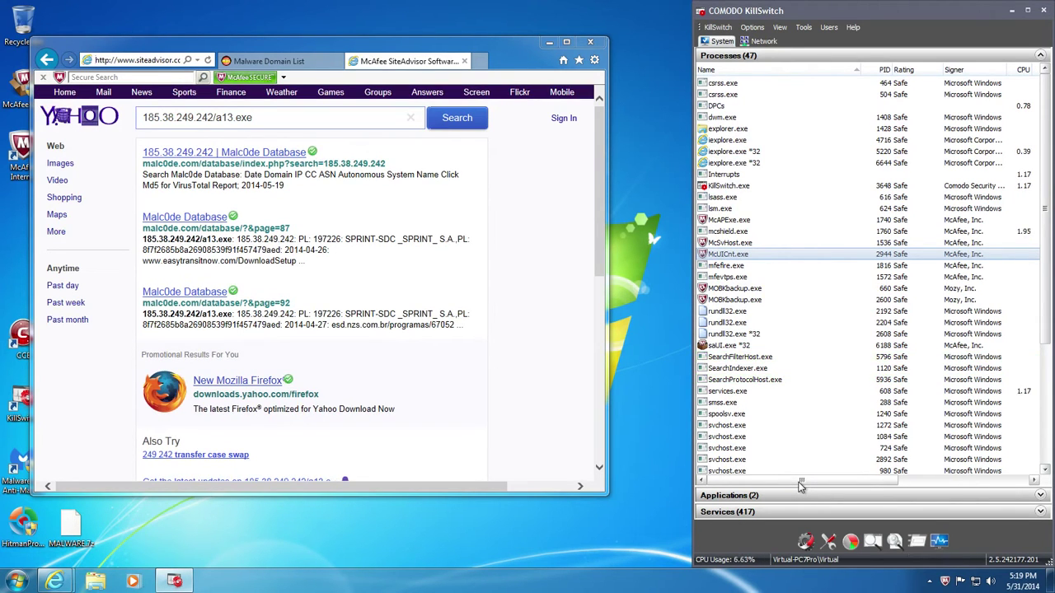
pyautogui.moveTo(800, 486); pyautogui.dragTo(856, 489)
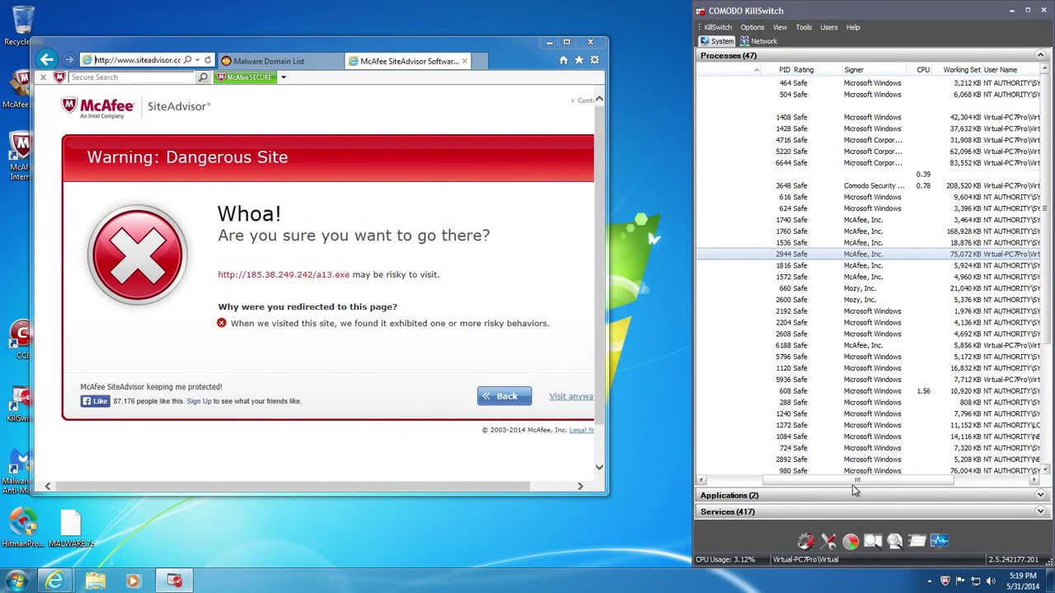
pyautogui.moveTo(855, 486); pyautogui.dragTo(799, 486)
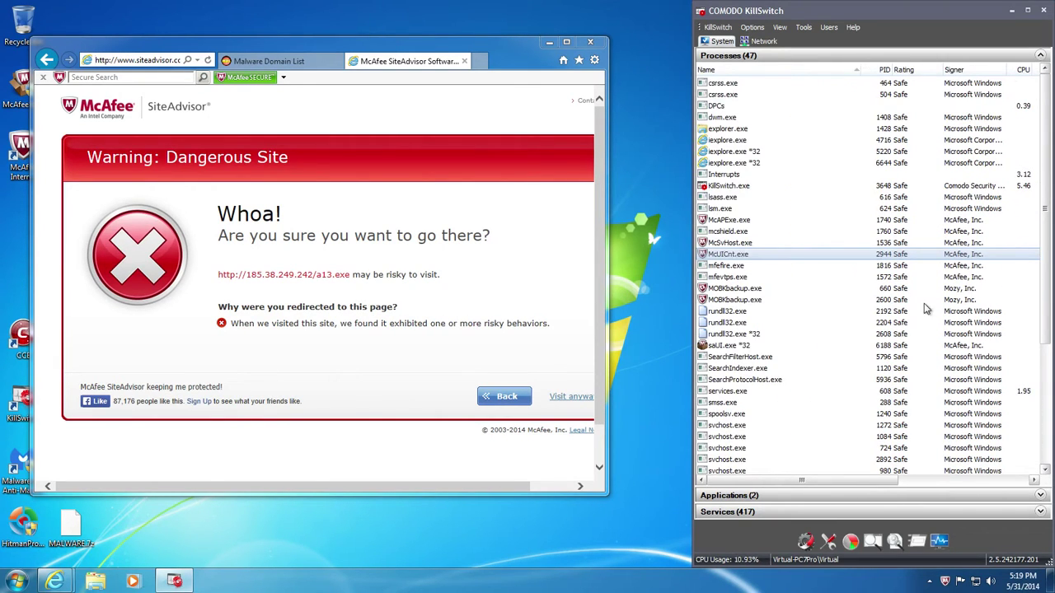
# - Show the processes as a tree and hide every process rated safe
pyautogui.click(758, 71)
pyautogui.click(758, 71)
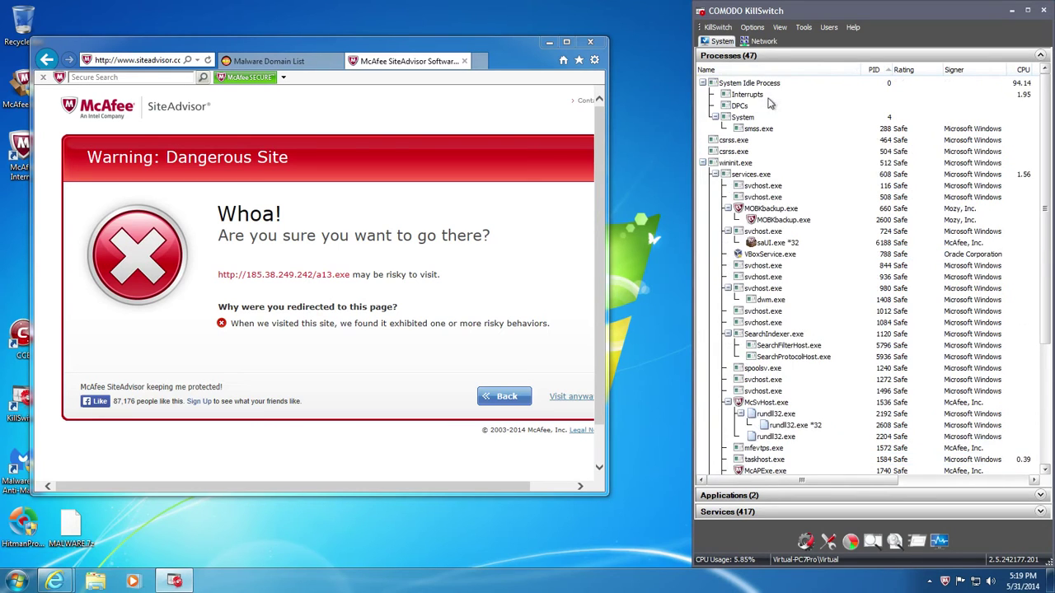
pyautogui.scroll(-4, 840, 329)
pyautogui.scroll(4, 849, 313)
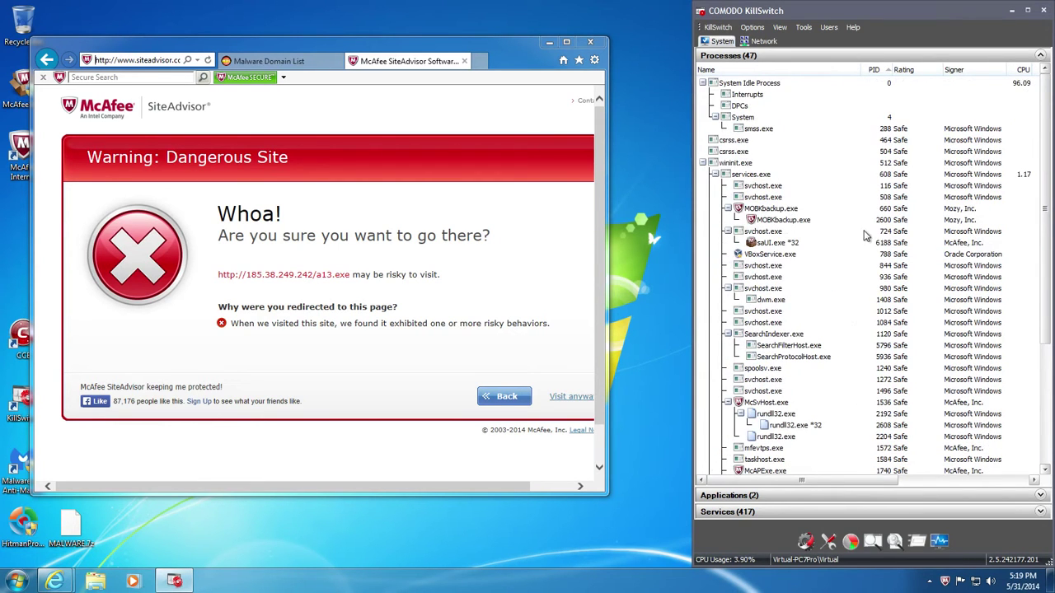
pyautogui.click(780, 28)
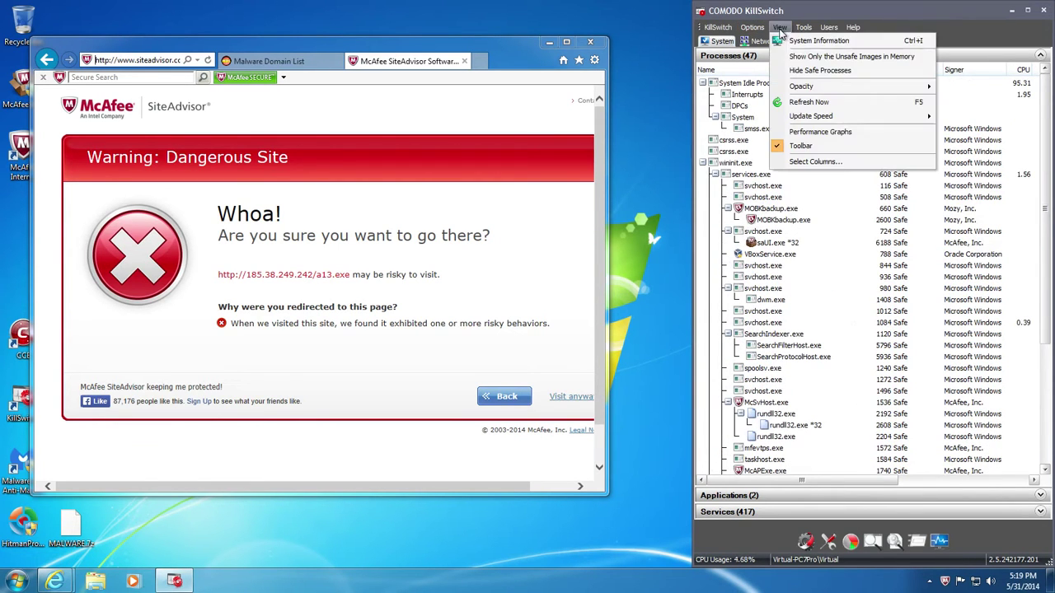
pyautogui.click(815, 73)
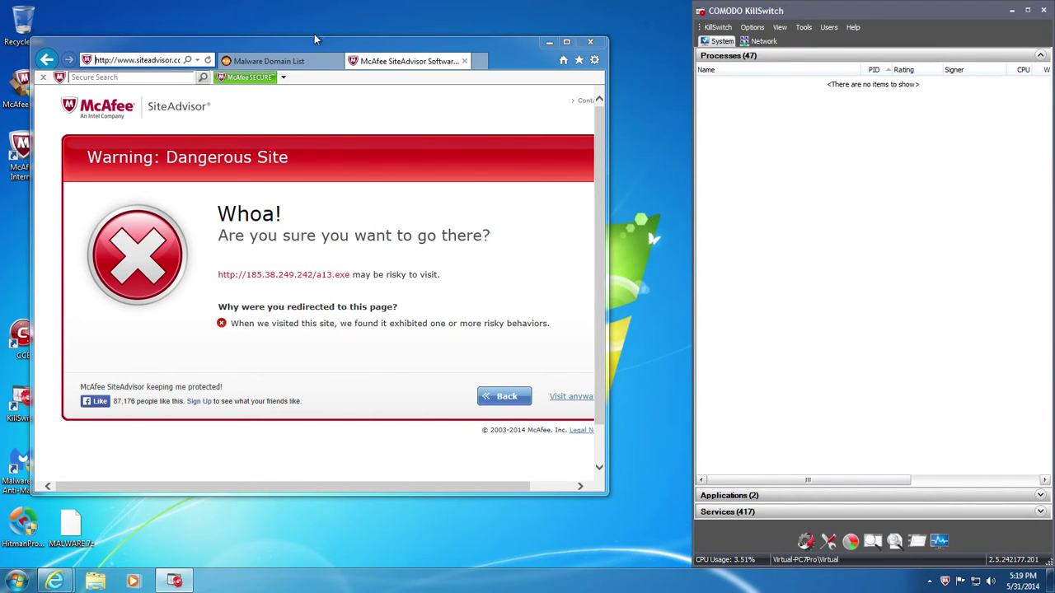
# - Select the 111.26.23.2/11.exe sample address, then return to the SiteAdvisor warning tab
pyautogui.click(309, 62)
pyautogui.click(404, 61)
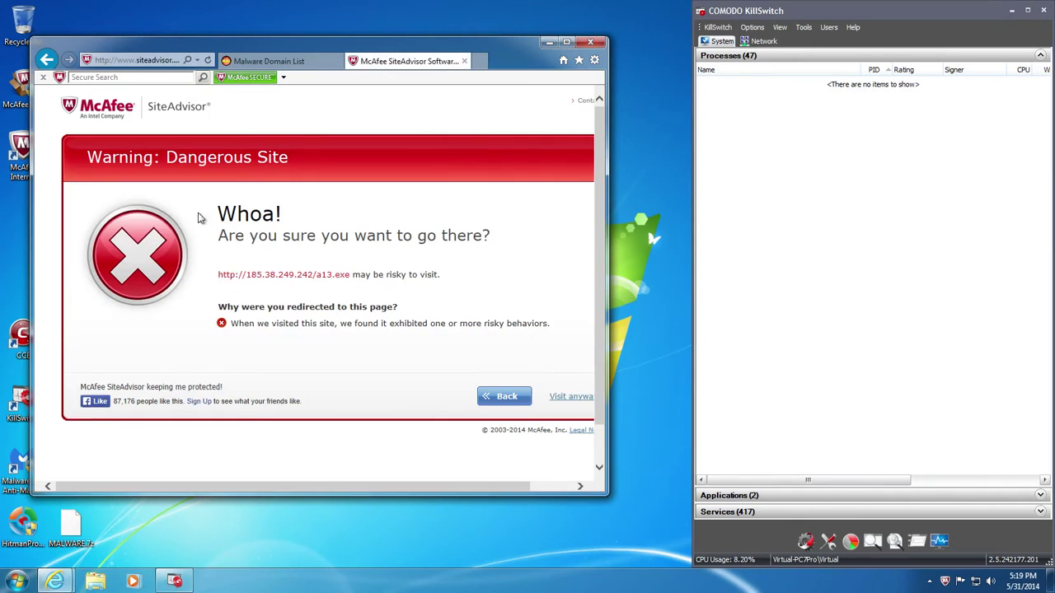
pyautogui.click(314, 64)
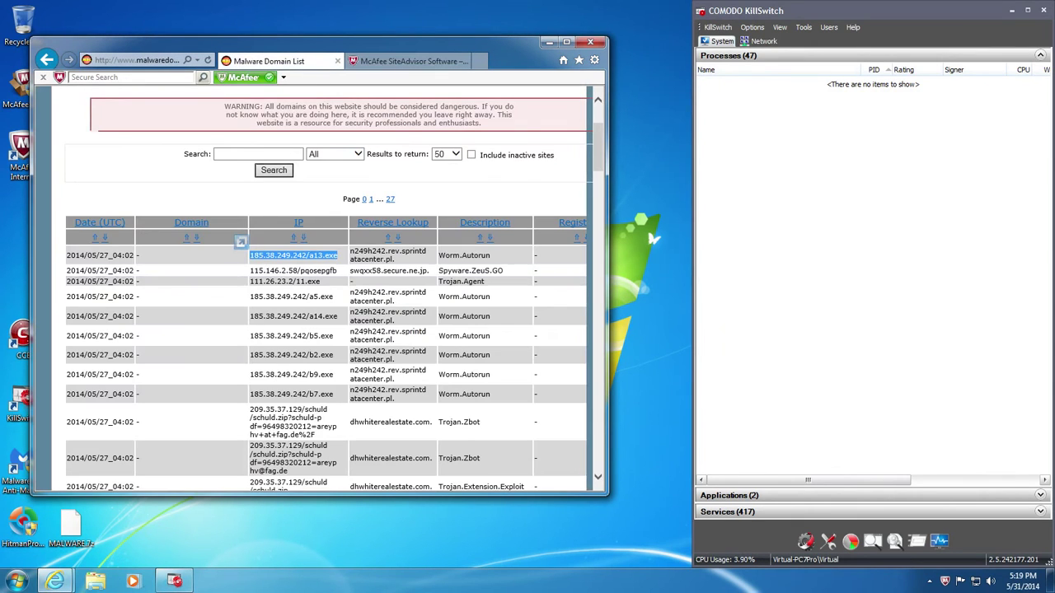
pyautogui.moveTo(324, 283); pyautogui.dragTo(257, 284)
pyautogui.hotkey('ctrl', 'c')
pyautogui.hotkey('ctrl', 'Tab')
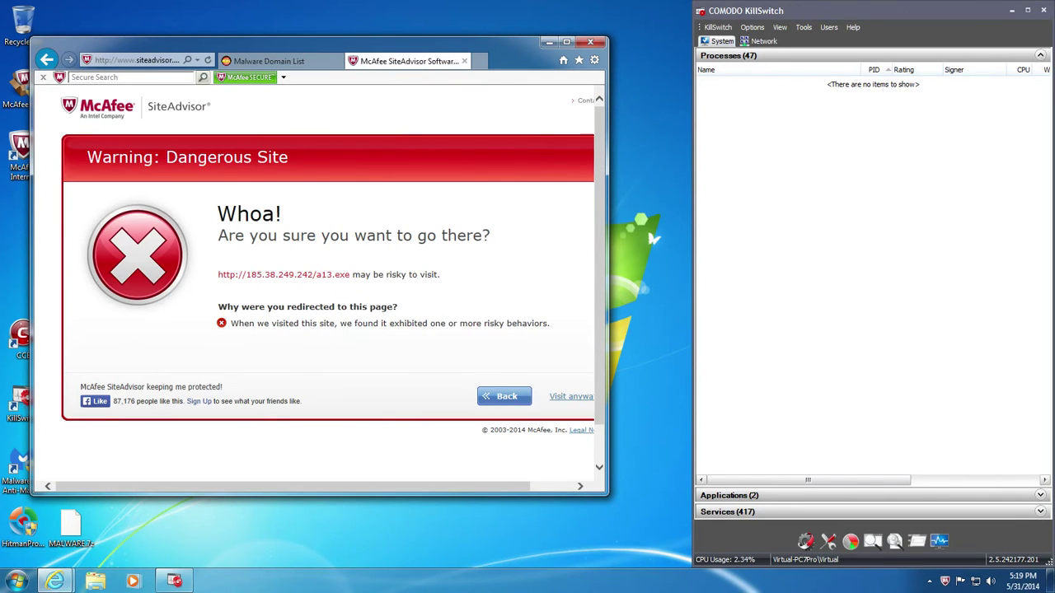
# - Load the 111.26.23.2/11.exe sample, block its download, then try running it
pyautogui.click(136, 60)
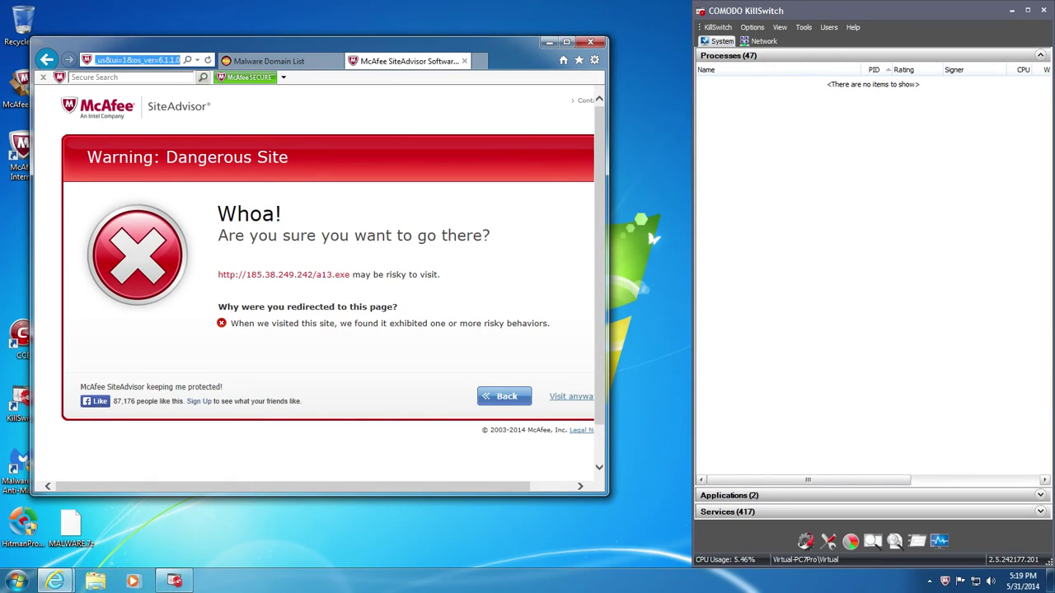
pyautogui.hotkey('ctrl', 'v')
pyautogui.press('Return')
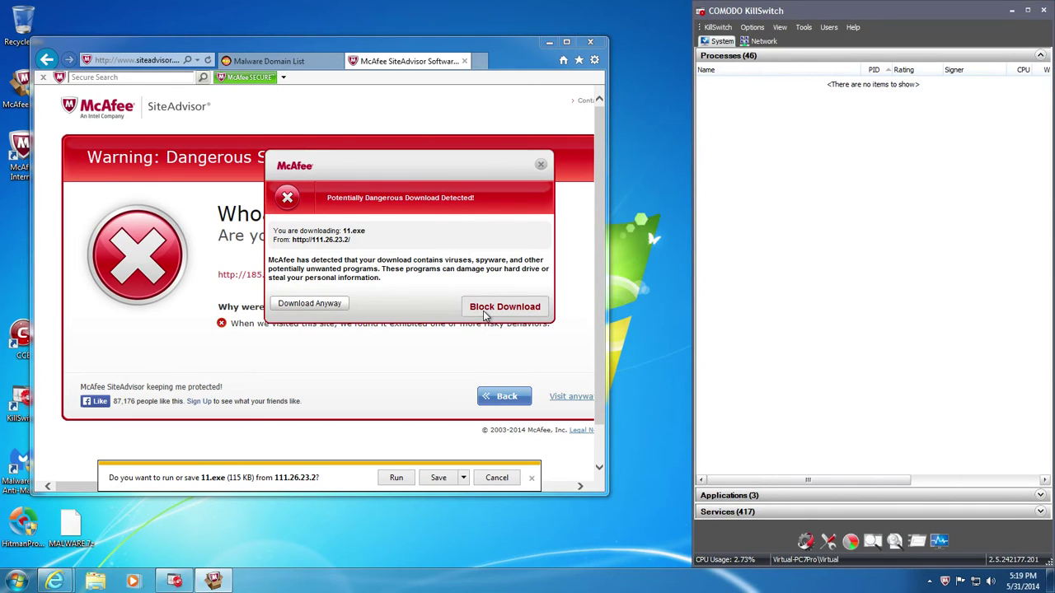
pyautogui.click(484, 306)
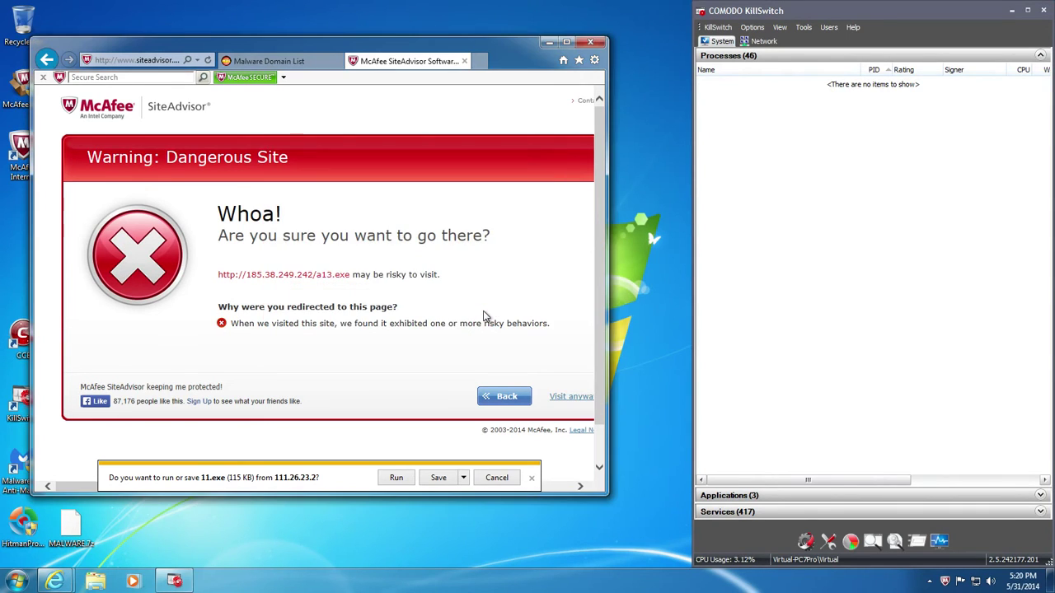
pyautogui.click(396, 479)
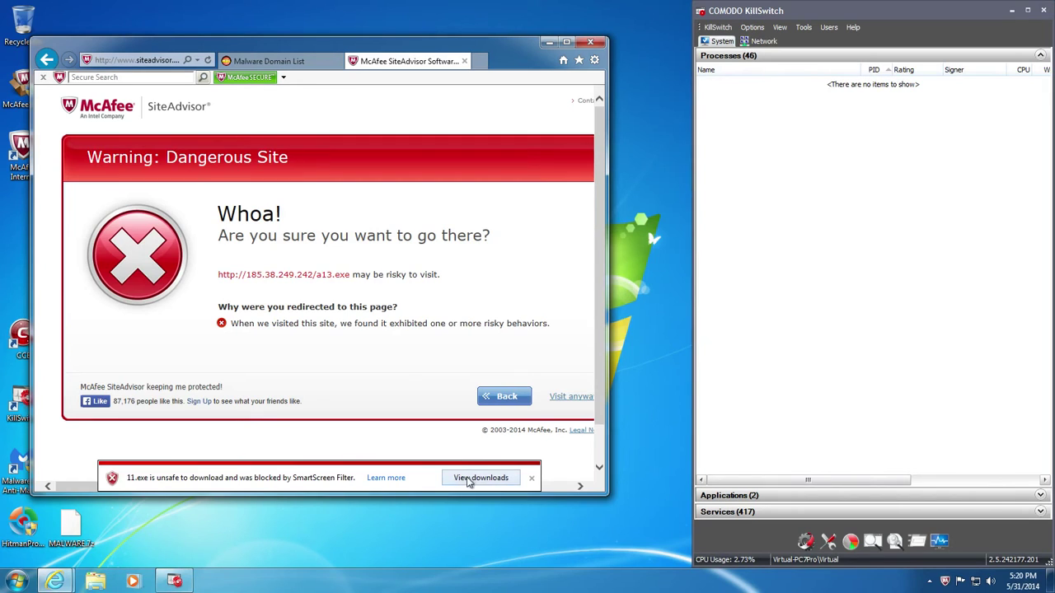
# - Turn off Internet Explorer's SmartScreen Filter
pyautogui.click(595, 61)
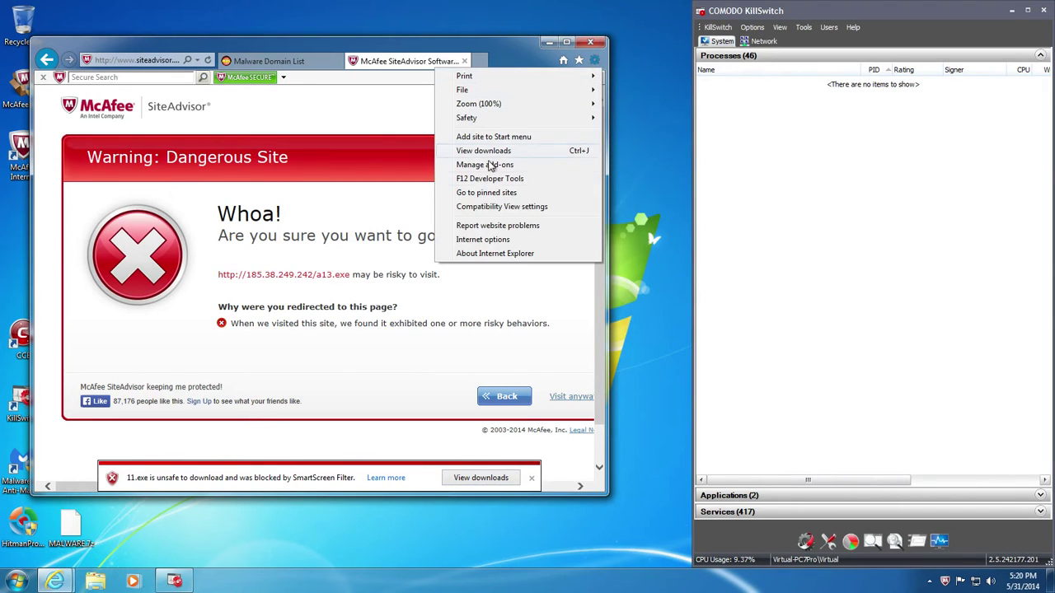
pyautogui.moveTo(488, 122)
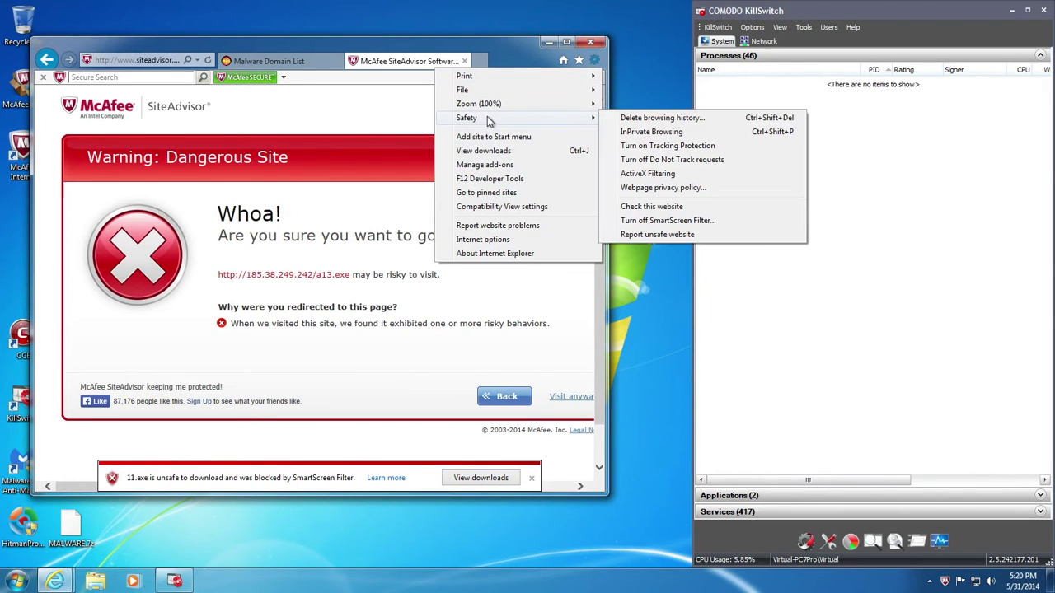
pyautogui.click(687, 223)
pyautogui.click(639, 363)
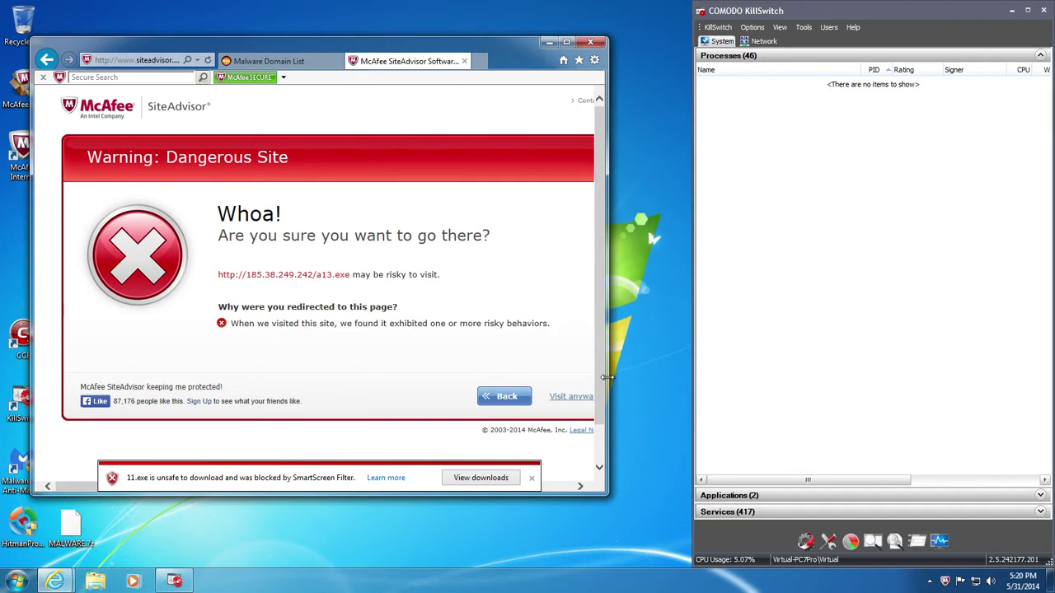
# - Download the blocked 11.exe anyway from View Downloads, then close the list
pyautogui.click(486, 480)
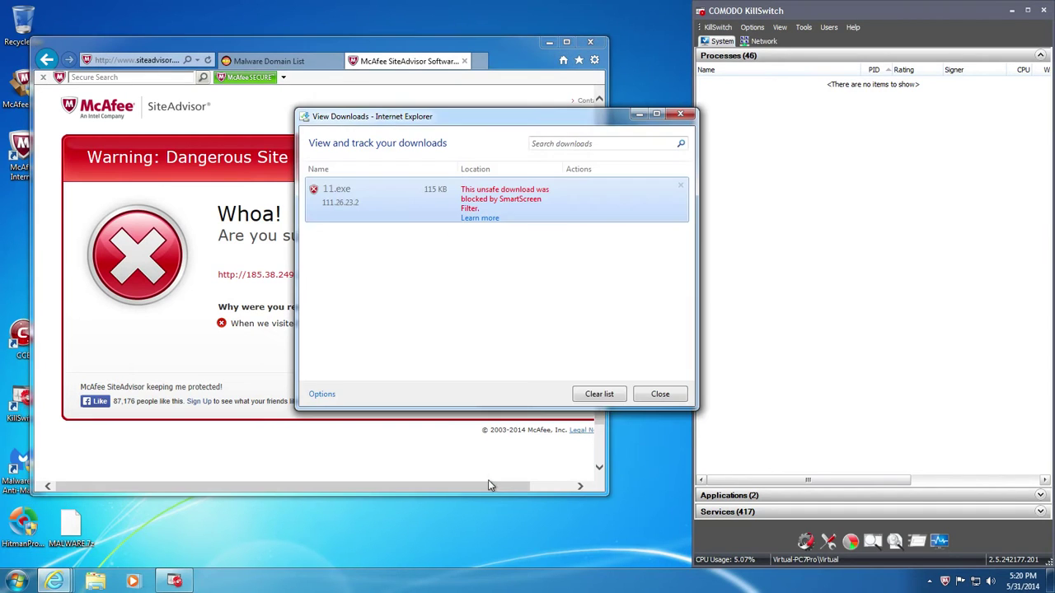
pyautogui.rightClick(537, 205)
pyautogui.click(581, 231)
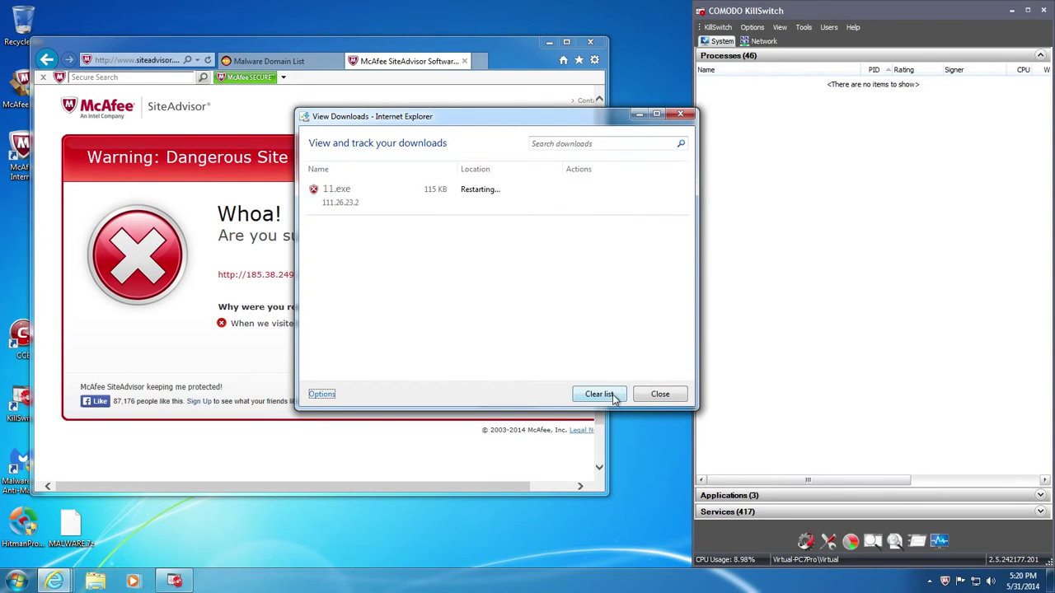
pyautogui.click(640, 396)
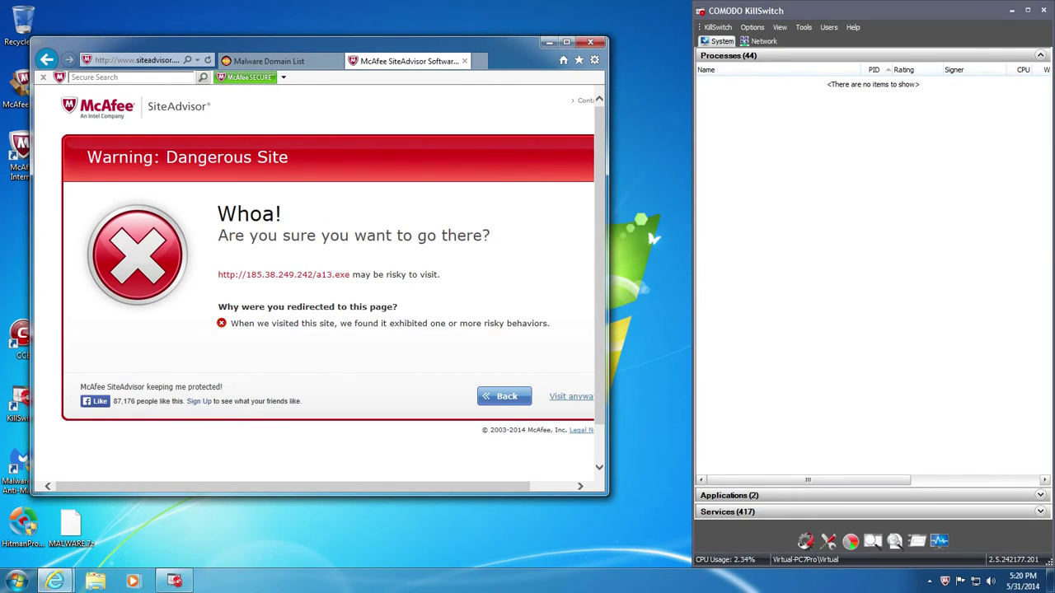
# - Copy the Trojan.Zbot sample address and load schuld.zip from 209.35.37.129
pyautogui.click(268, 61)
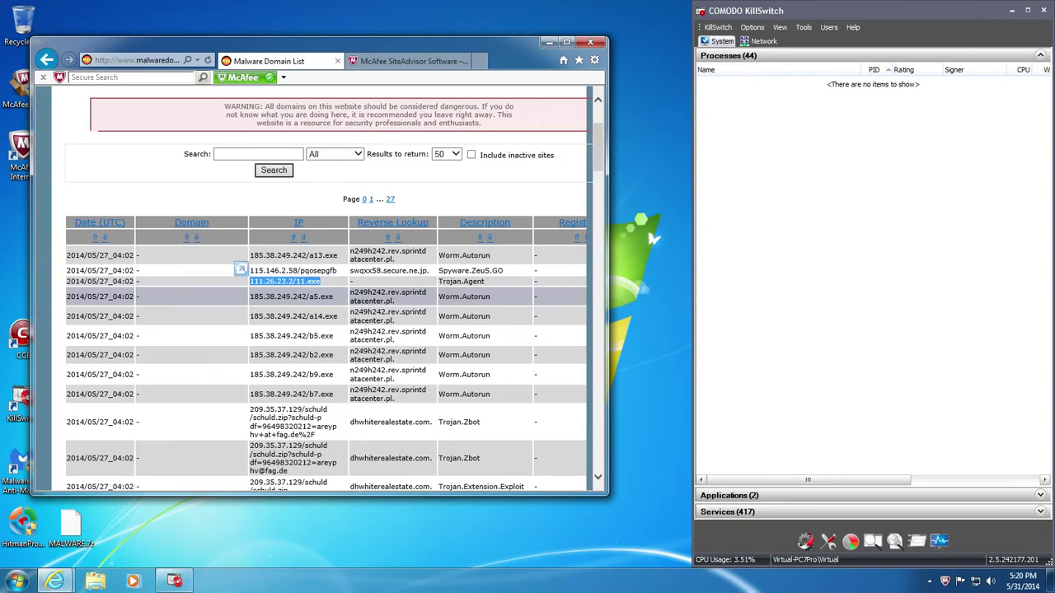
pyautogui.tripleClick(295, 302)
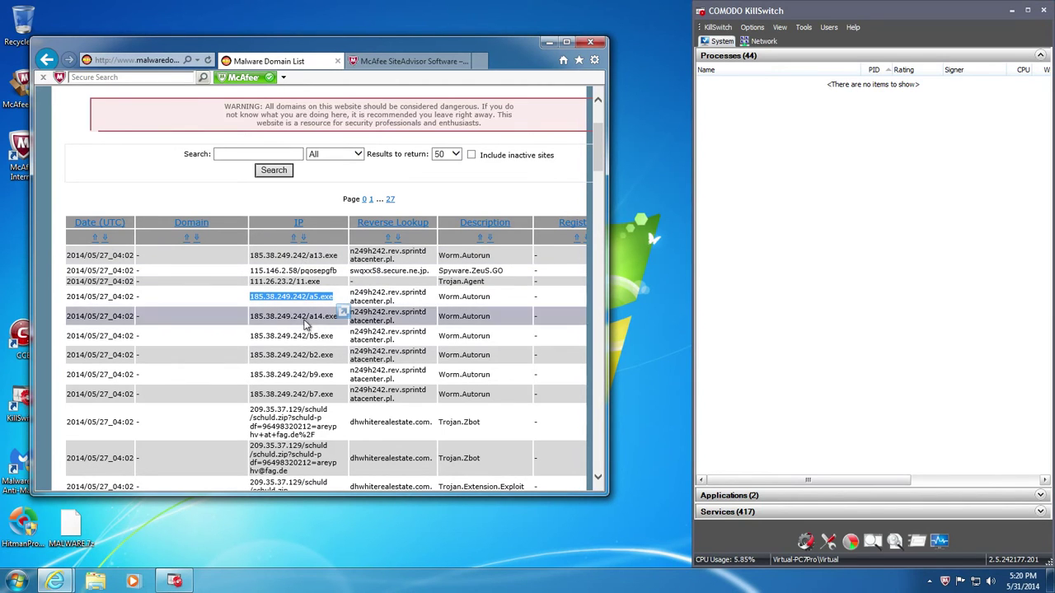
pyautogui.click(316, 389)
pyautogui.scroll(-1, 316, 389)
pyautogui.doubleClick(286, 365)
pyautogui.tripleClick(290, 365)
pyautogui.moveTo(290, 365); pyautogui.dragTo(248, 82)
pyautogui.click(135, 61)
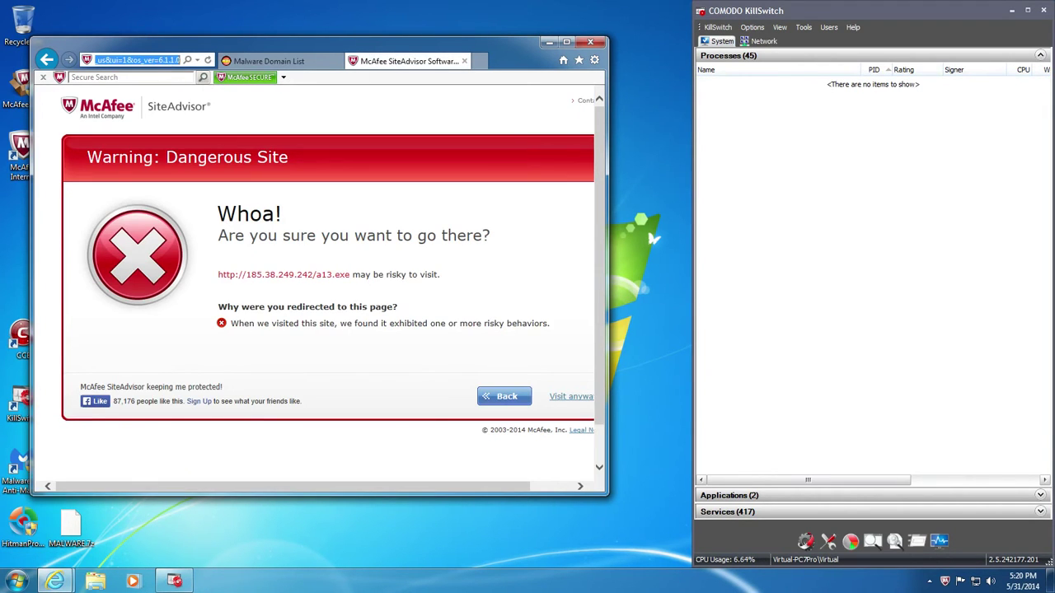
pyautogui.write('http://209.35.37.129/schuld.zip')
pyautogui.press('Return')
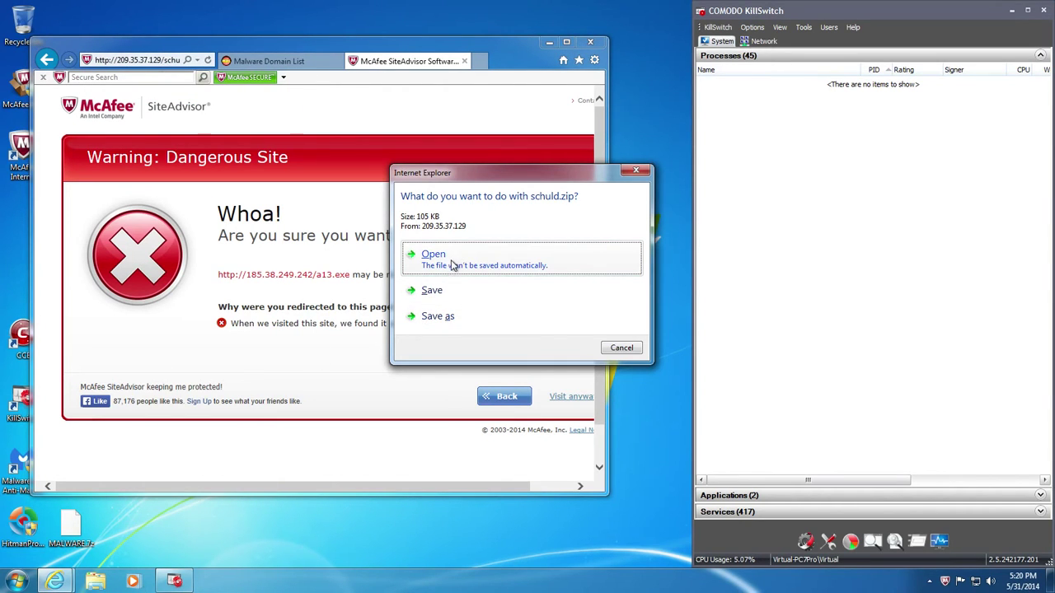
# - Try saving schuld.zip to the Desktop, then block the download and dismiss the failure notice
pyautogui.click(445, 326)
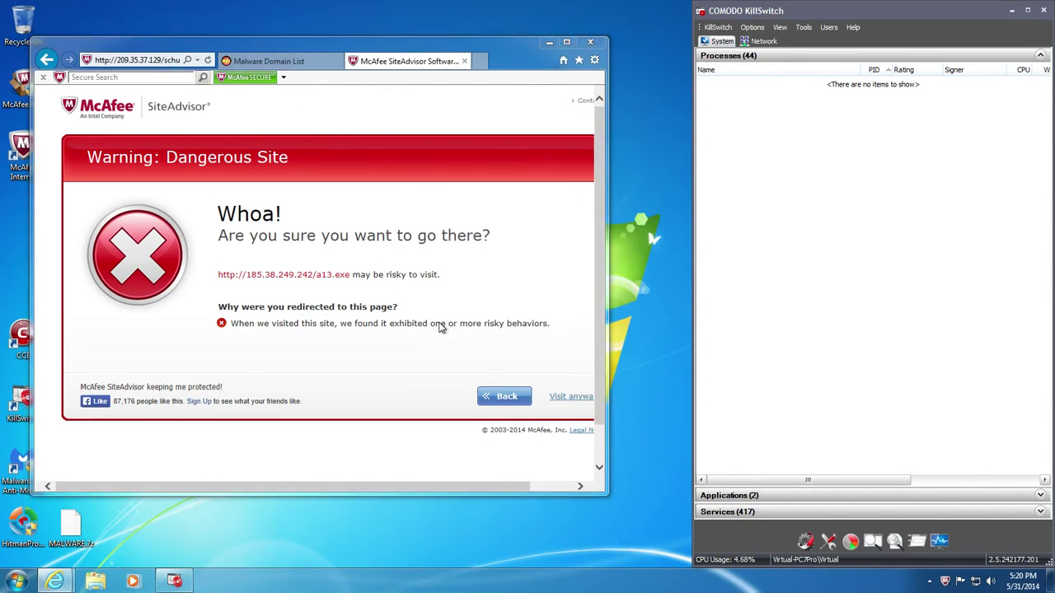
pyautogui.click(85, 122)
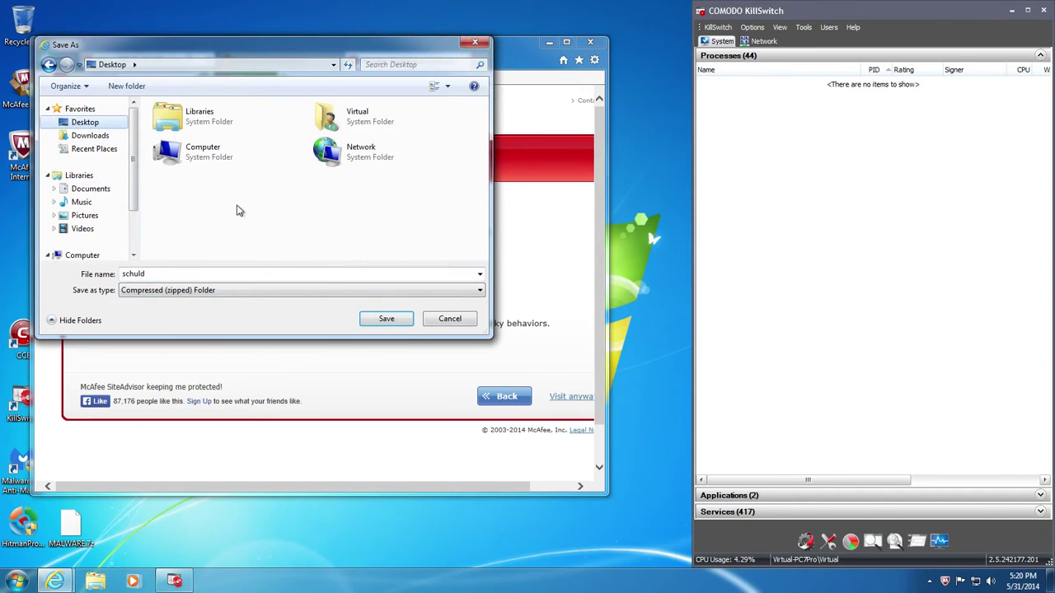
pyautogui.click(385, 320)
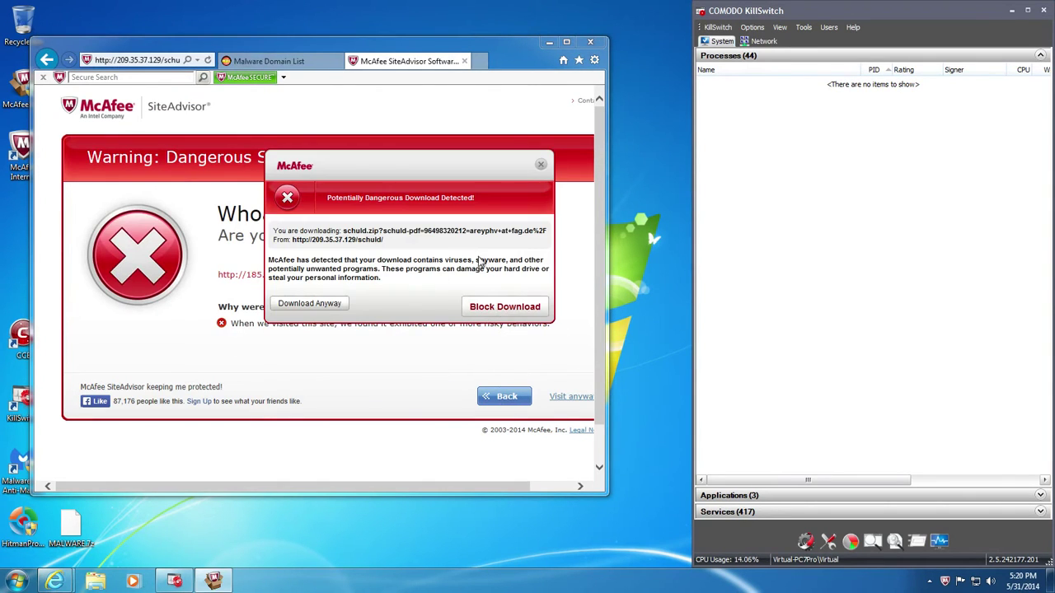
pyautogui.click(476, 309)
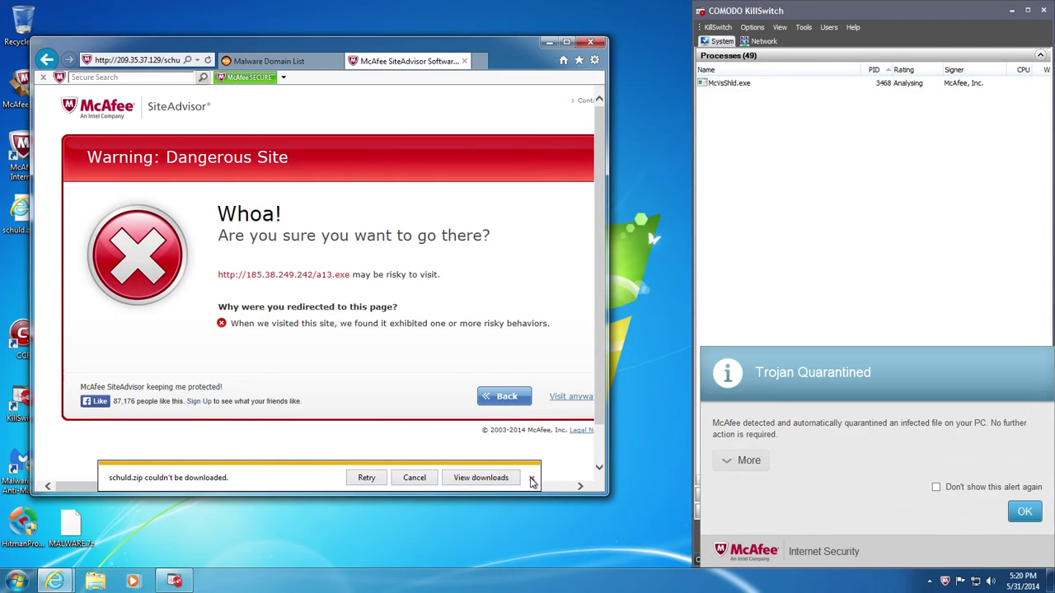
pyautogui.click(532, 479)
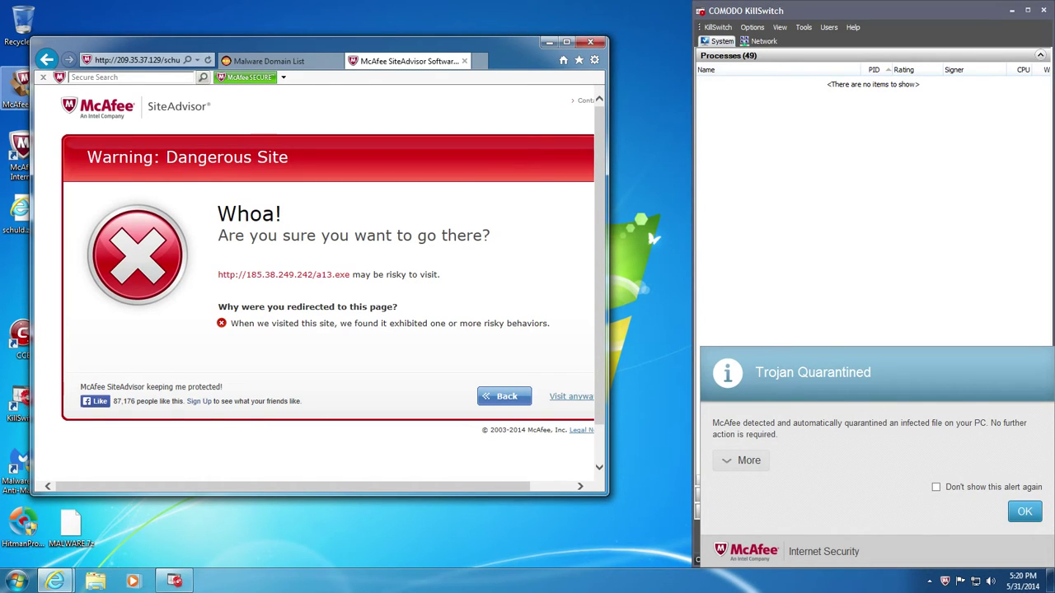
# - Load the amazingvacationhotels sample URL from Malware Domain List in the second tab
pyautogui.click(269, 61)
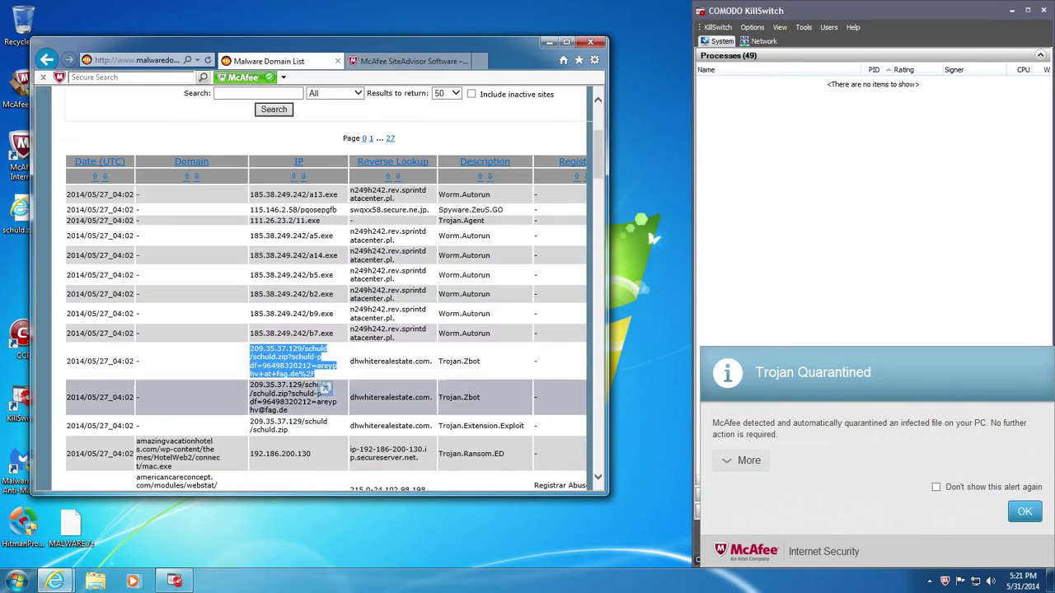
pyautogui.click(323, 387)
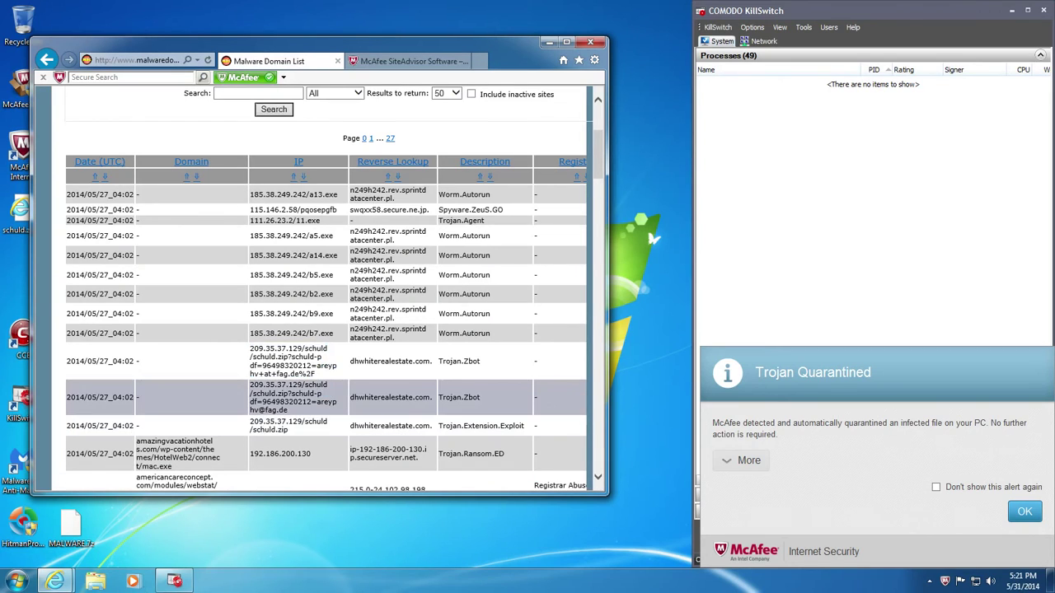
pyautogui.scroll(-5, 324, 387)
pyautogui.scroll(-8, 288, 327)
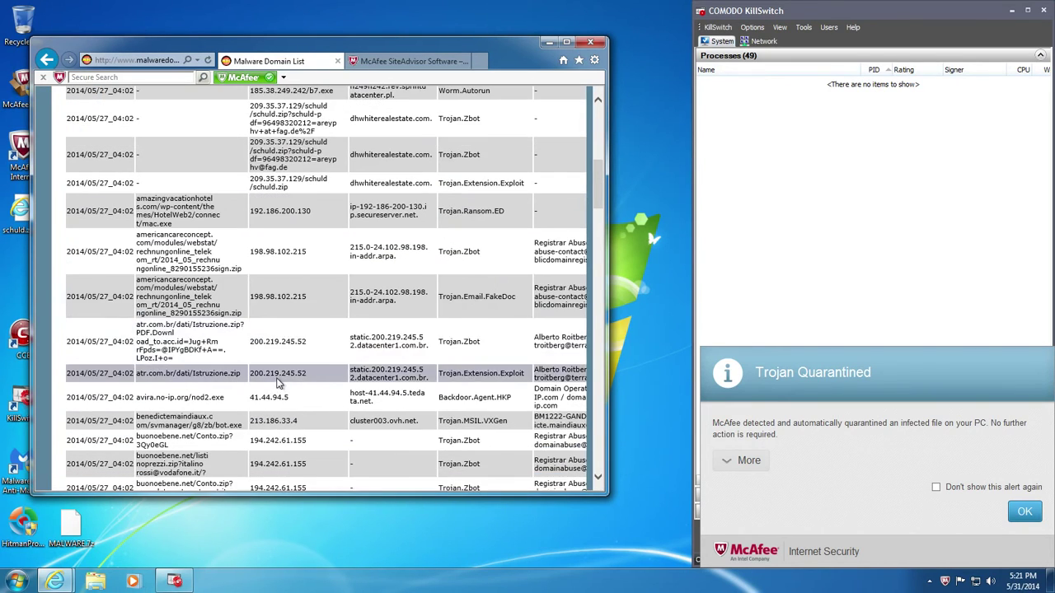
pyautogui.scroll(-10, 288, 391)
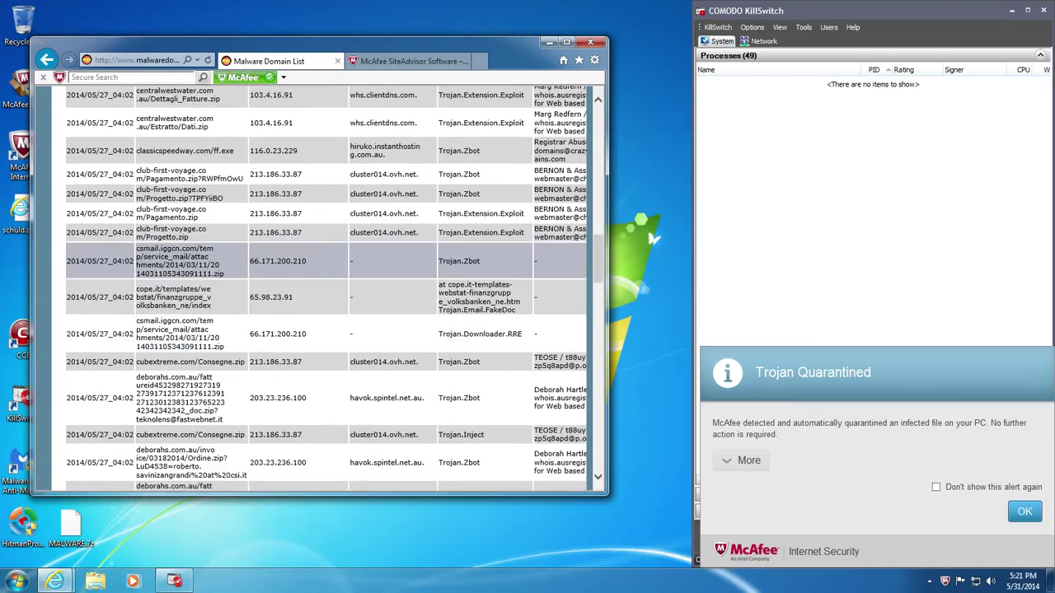
pyautogui.scroll(-5, 282, 280)
pyautogui.scroll(12, 283, 295)
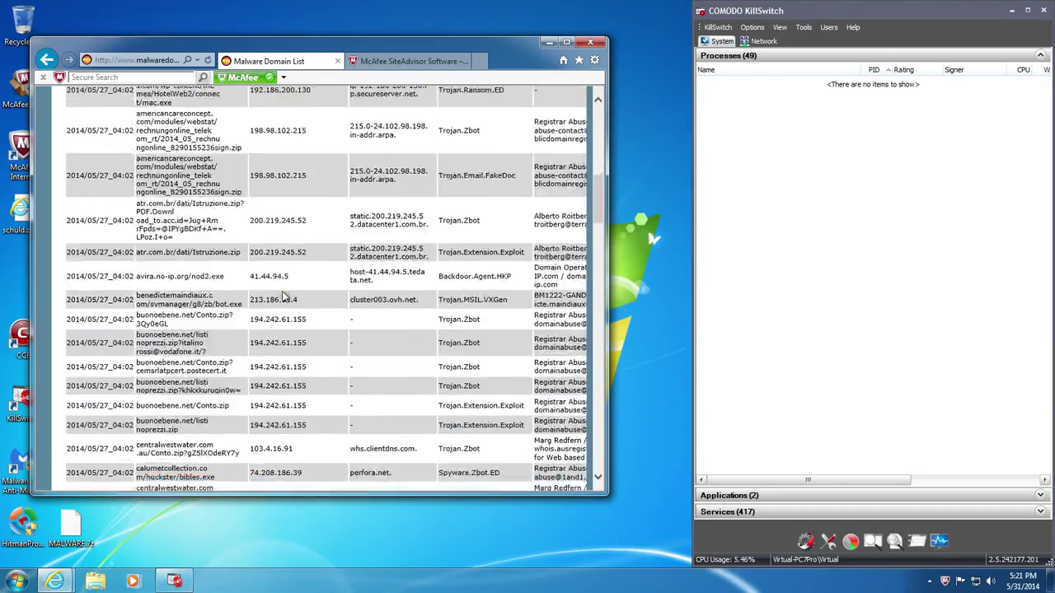
pyautogui.scroll(10, 282, 296)
pyautogui.scroll(-8, 282, 297)
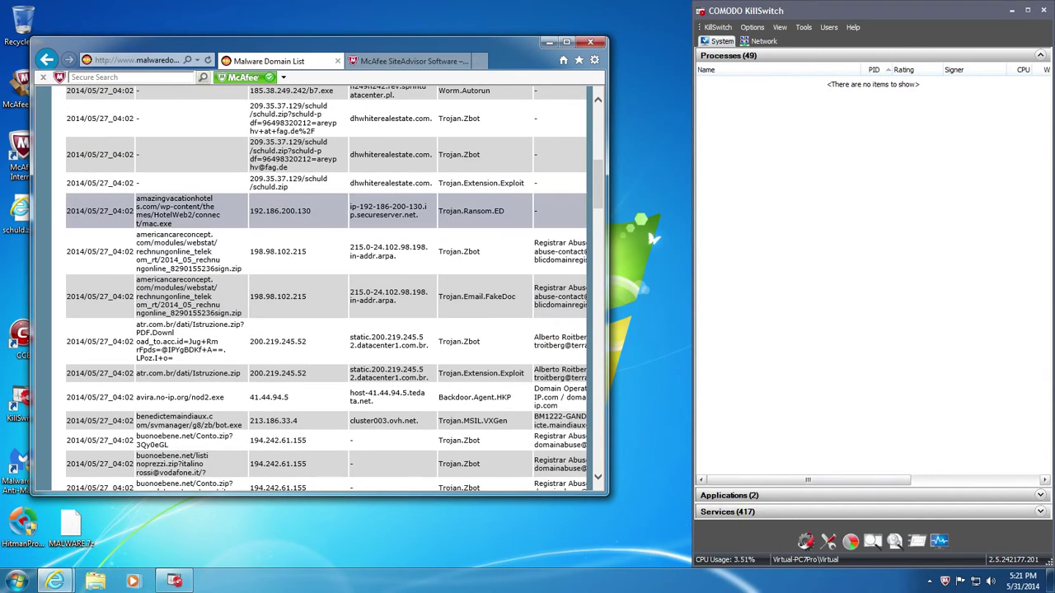
pyautogui.moveTo(136, 199); pyautogui.dragTo(170, 221)
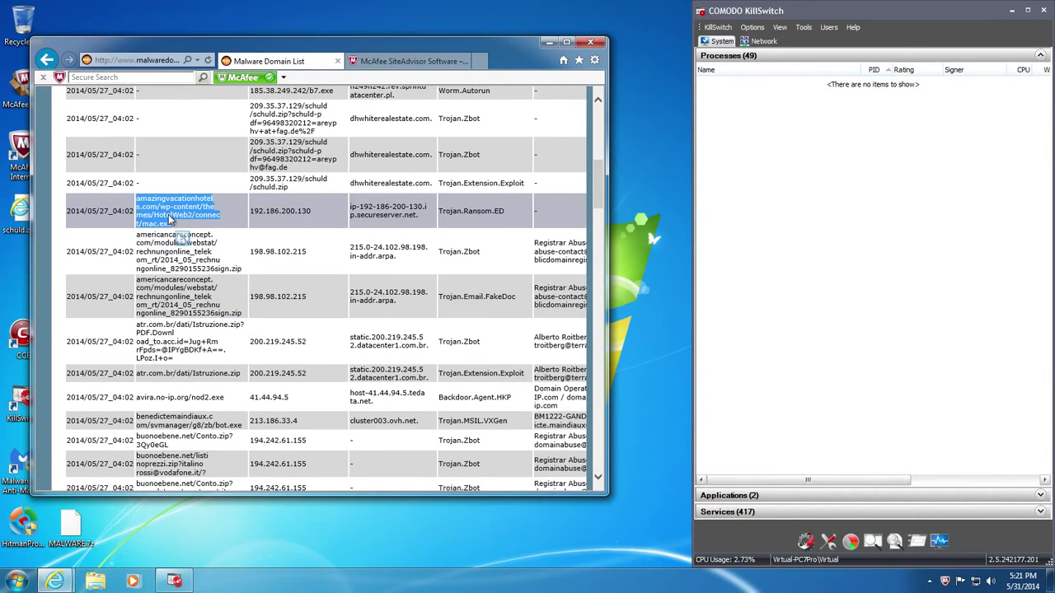
pyautogui.click(403, 61)
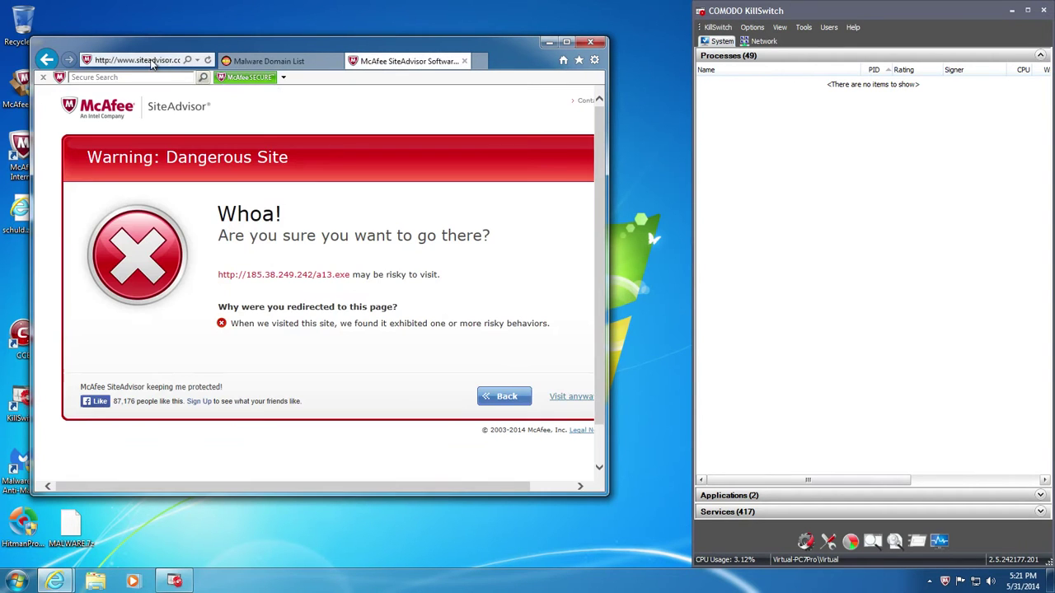
pyautogui.hotkey('ctrl', 'v')
pyautogui.press('Return')
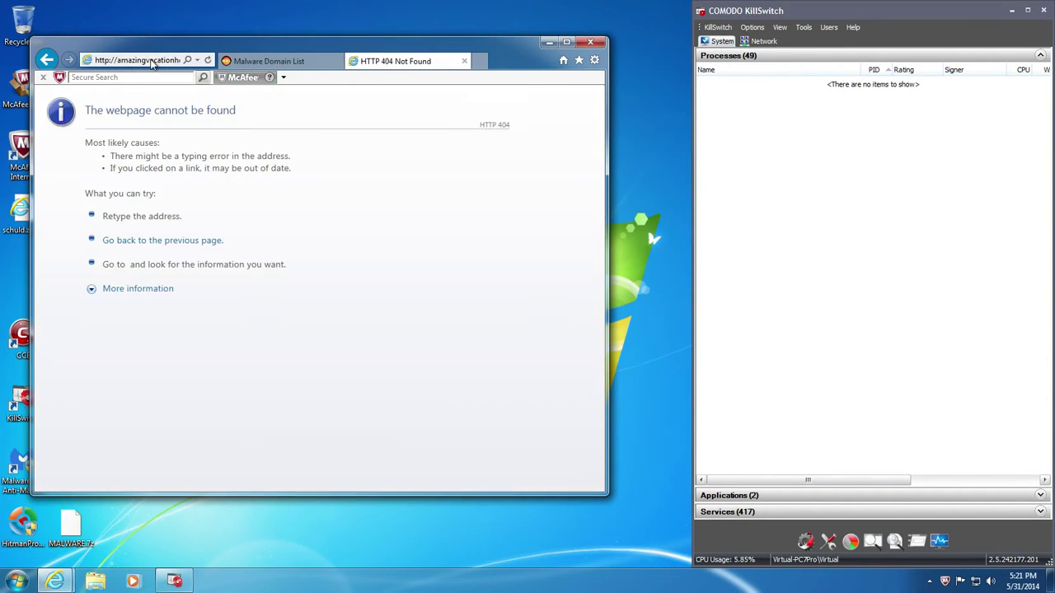
# - Select the avira.no-ip.org/nod2.exe URL and ready the second tab's address bar
pyautogui.click(267, 61)
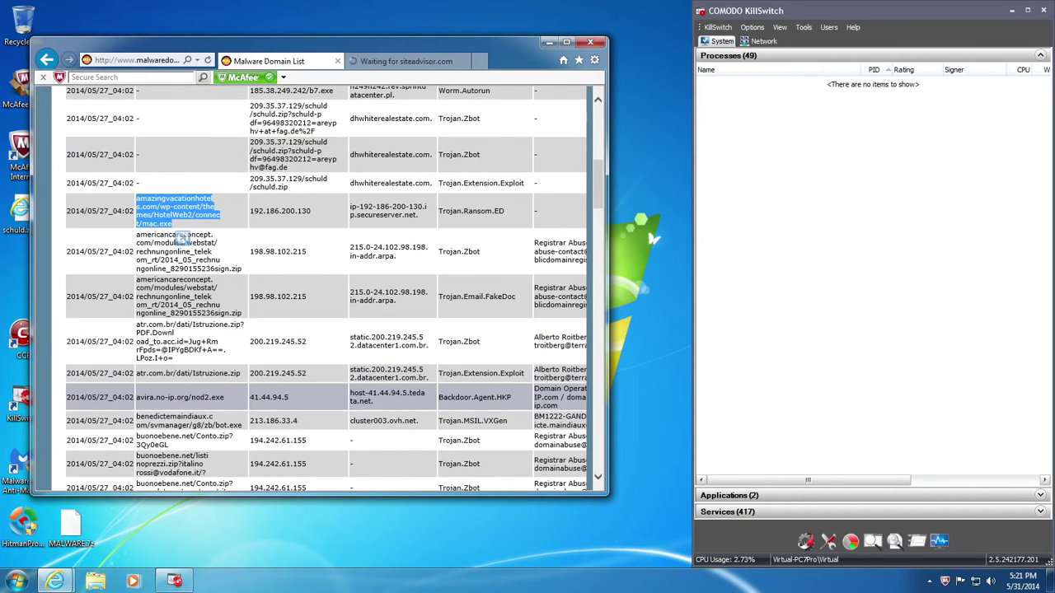
pyautogui.click(183, 392)
pyautogui.tripleClick(183, 396)
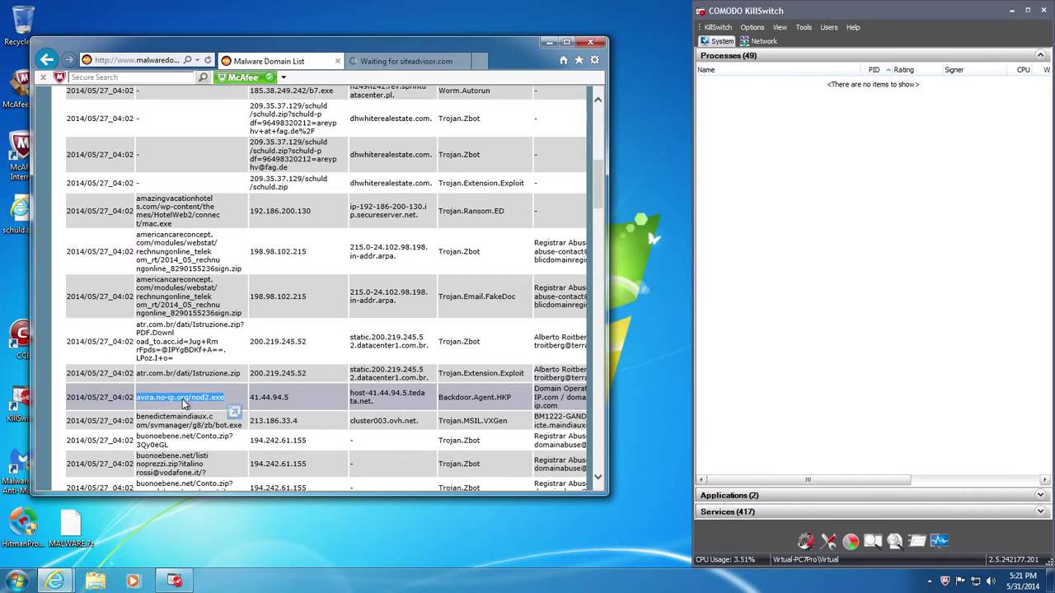
pyautogui.click(420, 63)
pyautogui.click(136, 61)
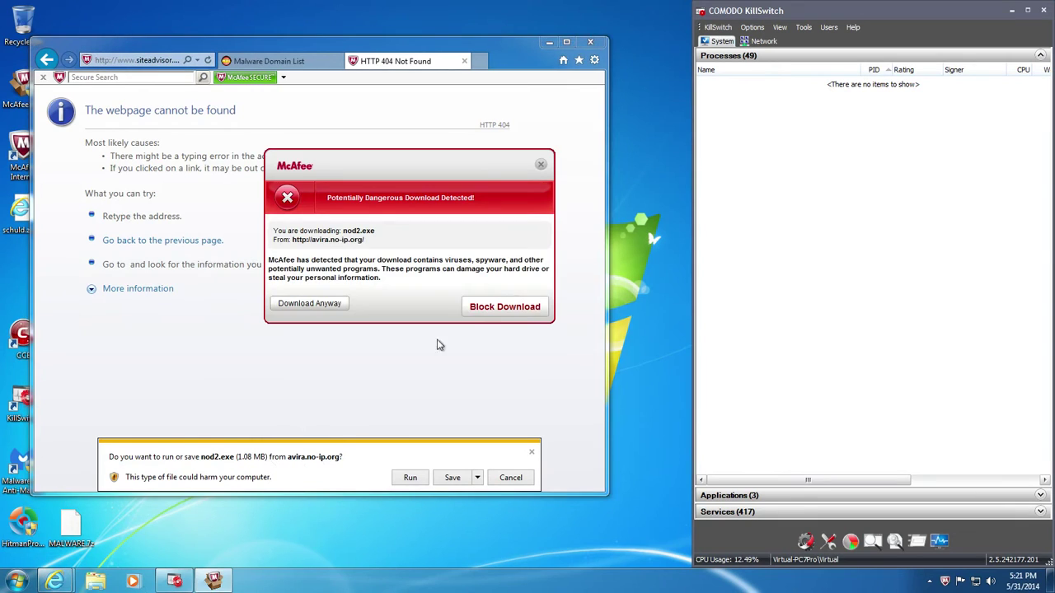
# - Block the nod2.exe download and return to the Malware Domain List table
pyautogui.click(505, 307)
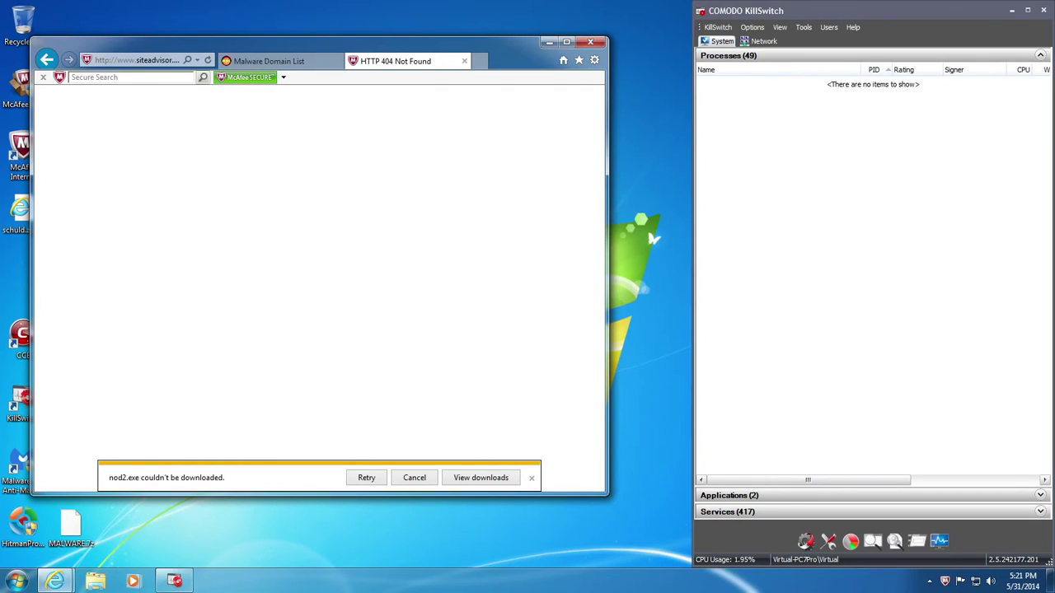
pyautogui.click(262, 61)
pyautogui.scroll(-3, 261, 199)
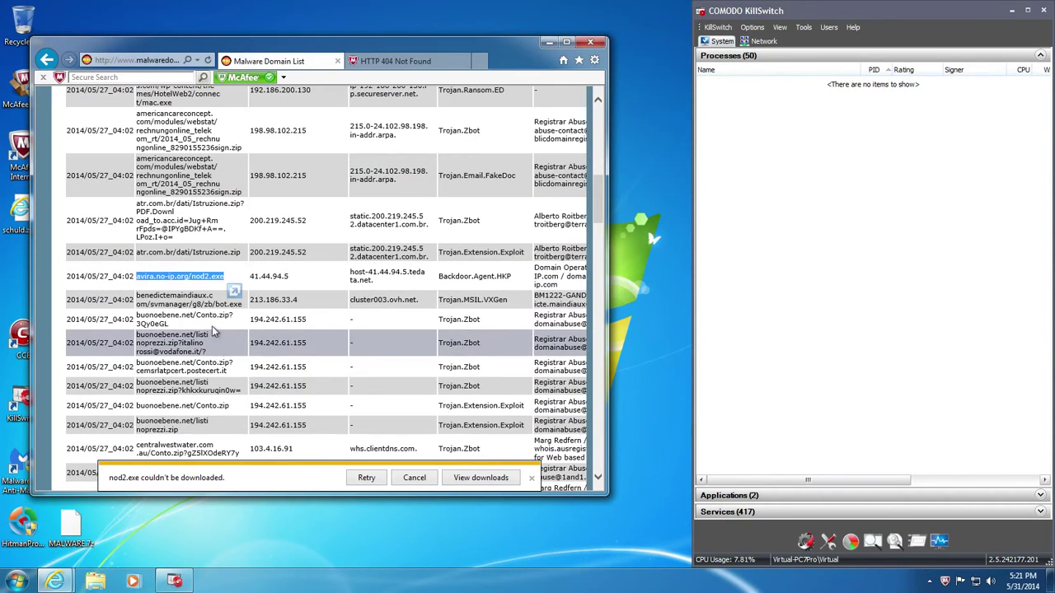
pyautogui.click(202, 308)
pyautogui.tripleClick(202, 308)
pyautogui.rightClick(202, 308)
pyautogui.click(226, 317)
pyautogui.click(416, 66)
pyautogui.click(145, 65)
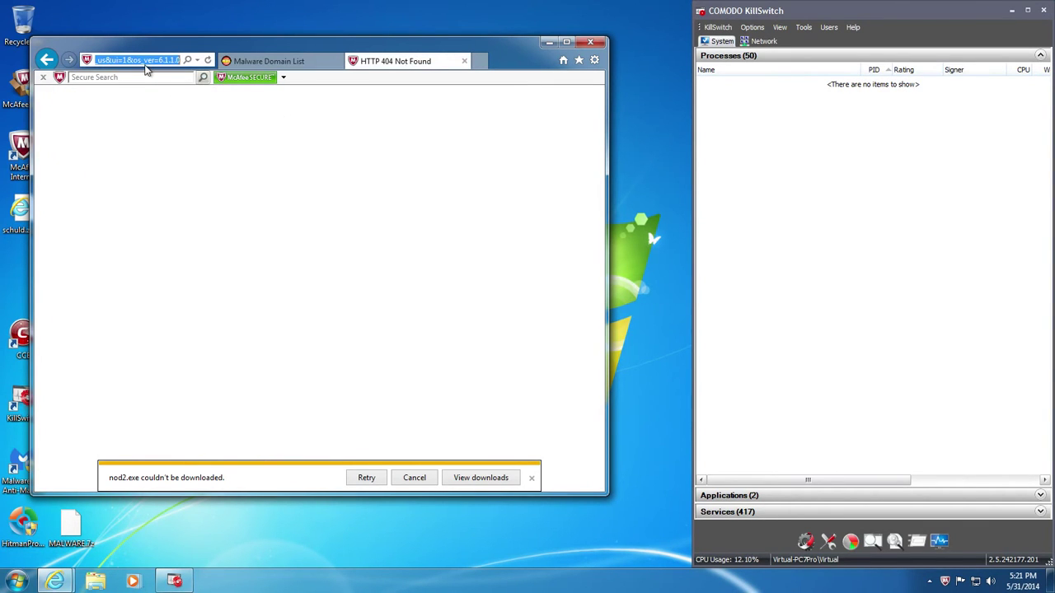
pyautogui.hotkey('ctrl', 'v')
pyautogui.press('Return')
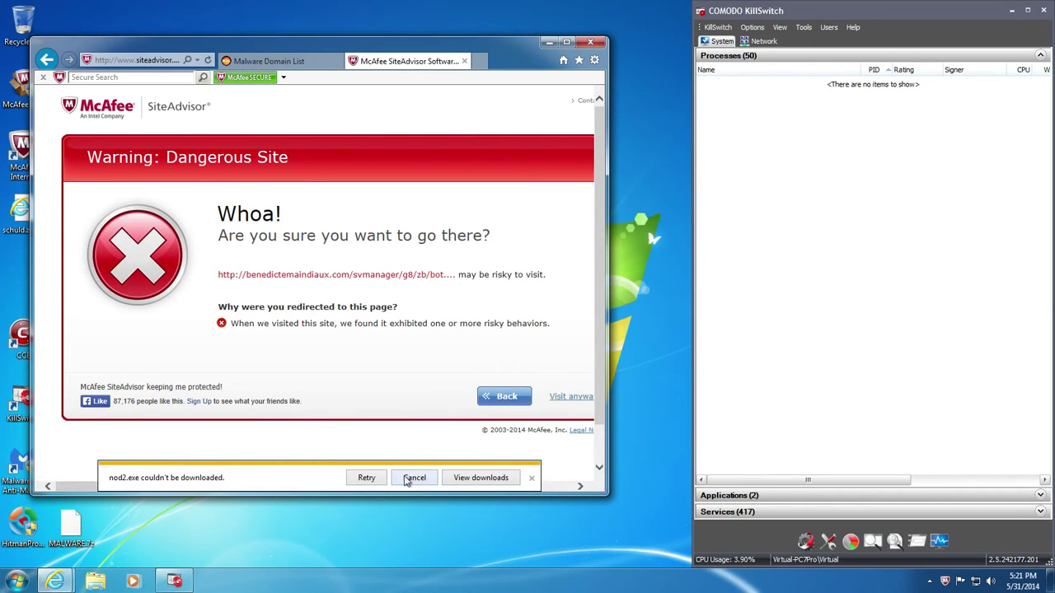
# - Clear the finished downloads list and close the SiteAdvisor warning tab
pyautogui.click(486, 478)
pyautogui.click(597, 394)
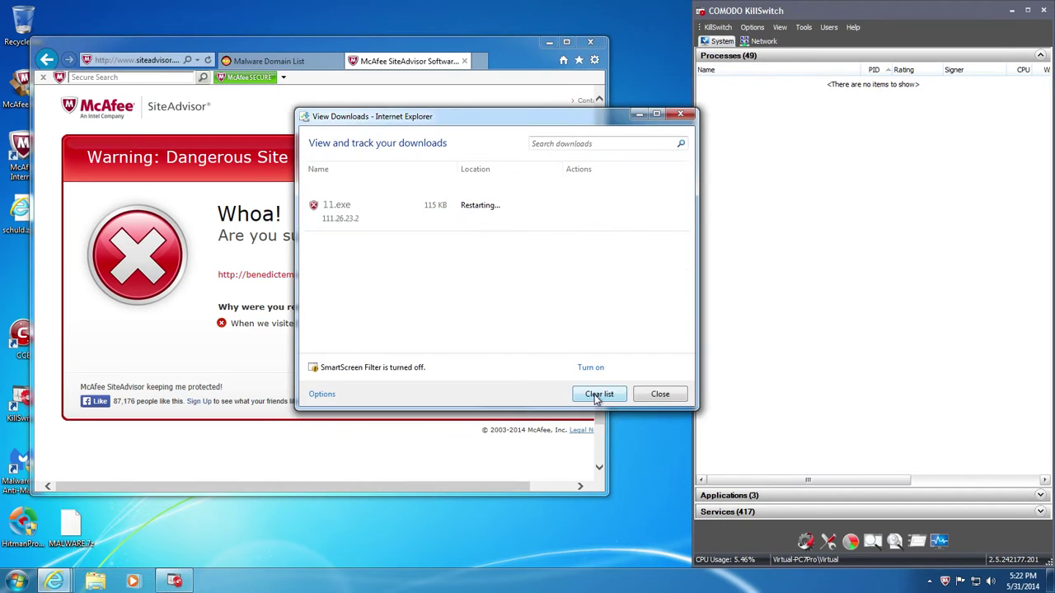
pyautogui.click(659, 394)
pyautogui.click(464, 61)
# - Open the Malc0de Database bookmark from Favorites
pyautogui.click(579, 61)
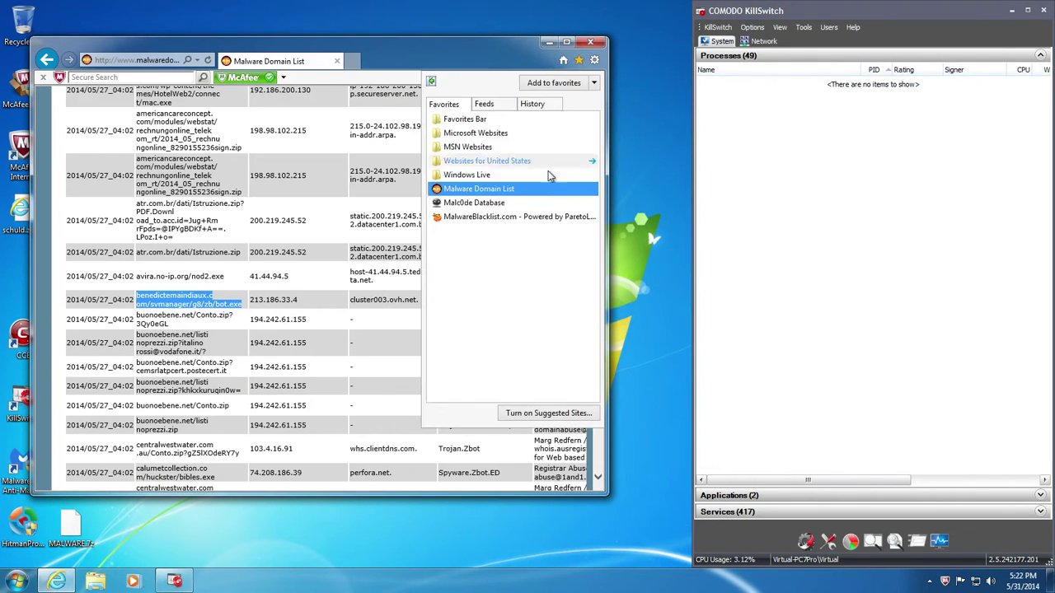
pyautogui.click(509, 205)
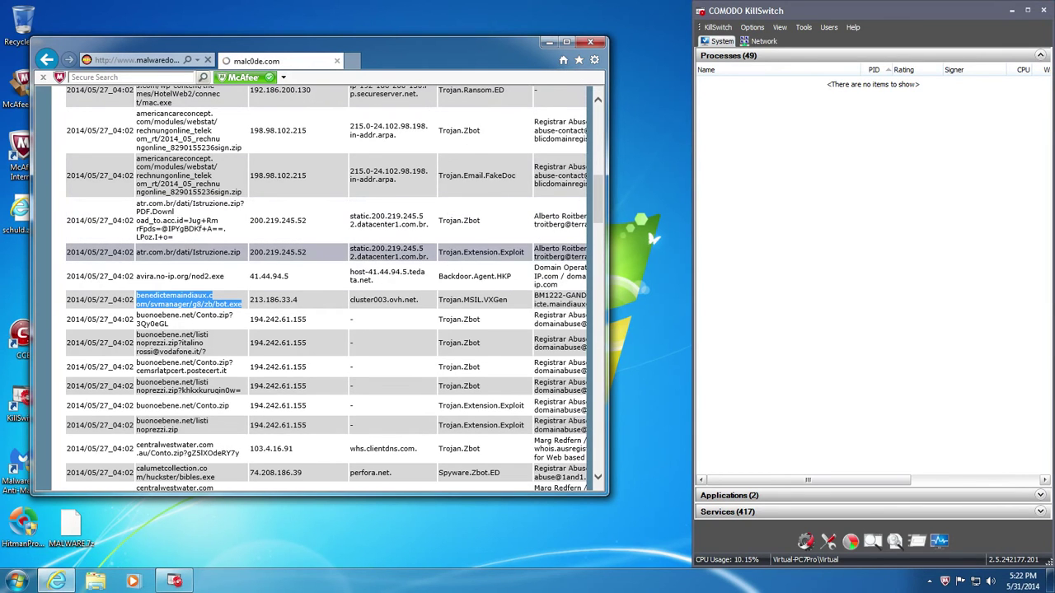
pyautogui.scroll(-3, 227, 368)
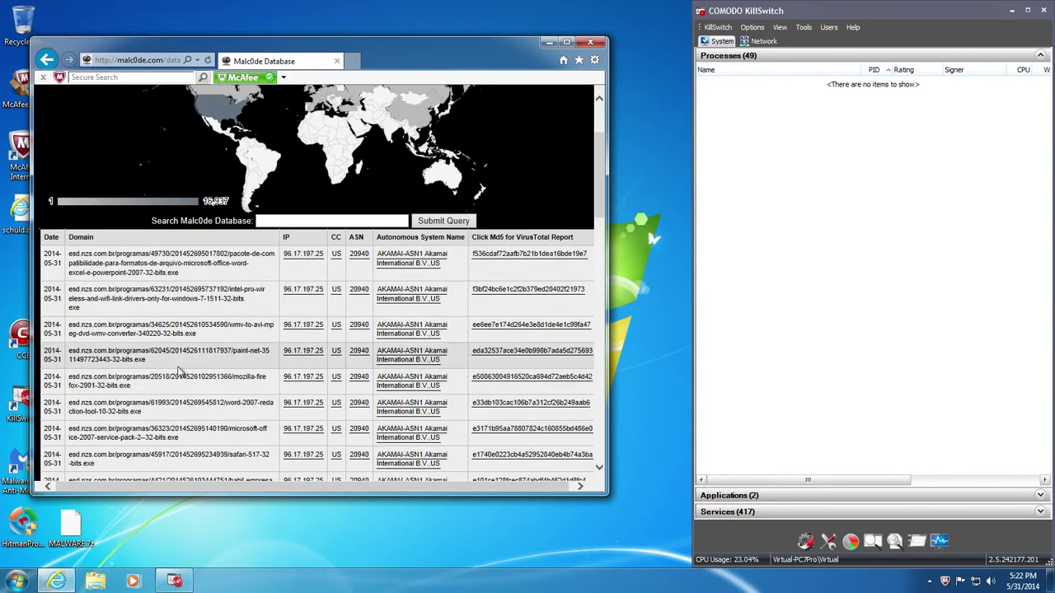
# - Load the first Malc0de sample URL in a new tab and block the pacote-de-compatibilidade download
pyautogui.tripleClick(161, 274)
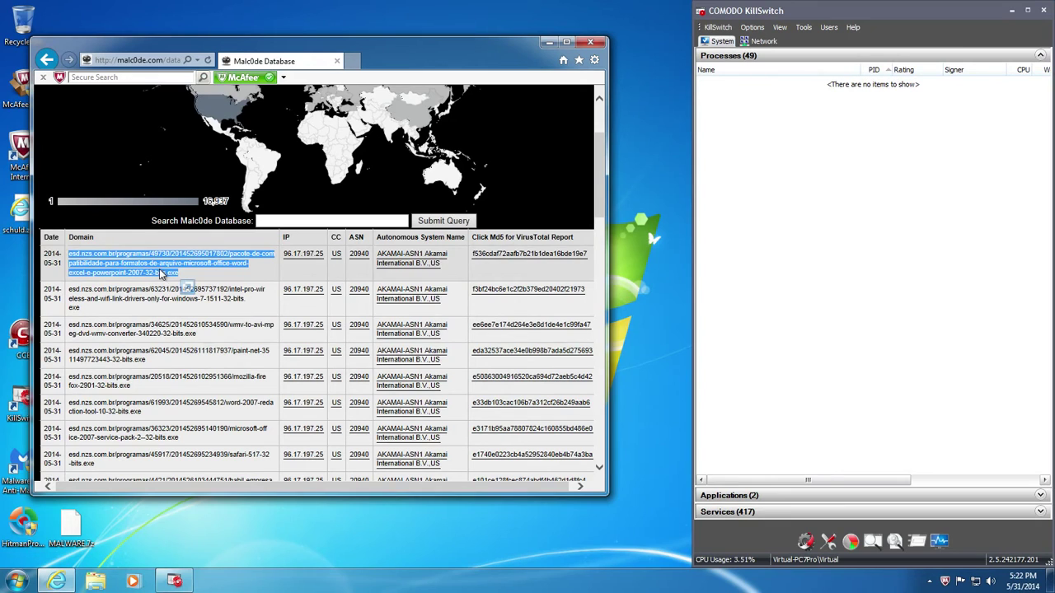
pyautogui.hotkey('ctrl', 'c')
pyautogui.hotkey('ctrl', 't')
pyautogui.hotkey('ctrl', 'v')
pyautogui.press('Return')
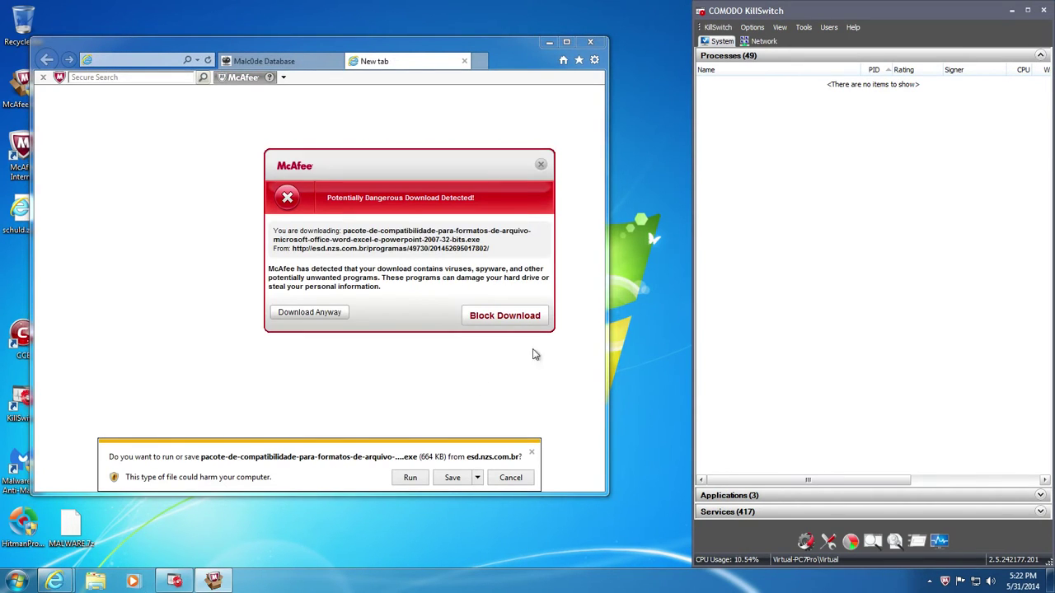
pyautogui.click(529, 322)
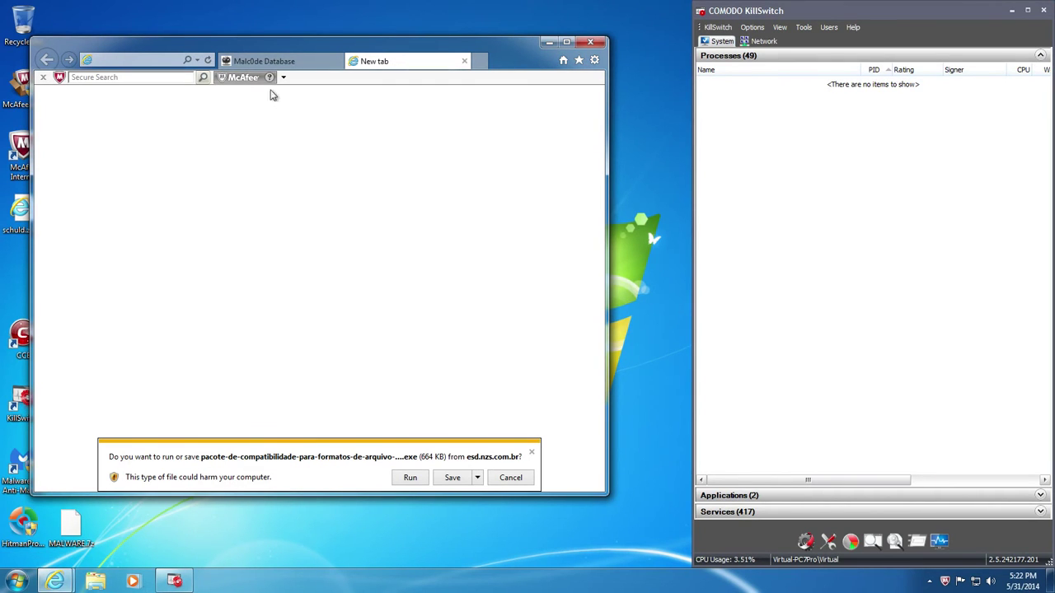
pyautogui.click(316, 63)
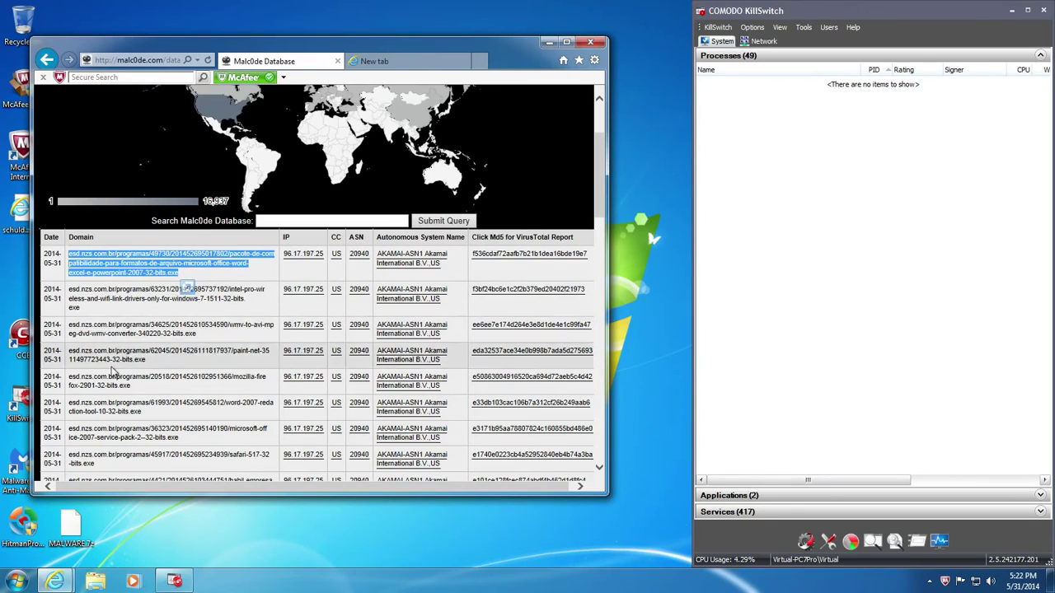
# - Go to page 2 of the Malc0de list and select the trashreg_setup.exe download address
pyautogui.scroll(-5, 318, 346)
pyautogui.scroll(-7, 117, 393)
pyautogui.scroll(-8, 118, 393)
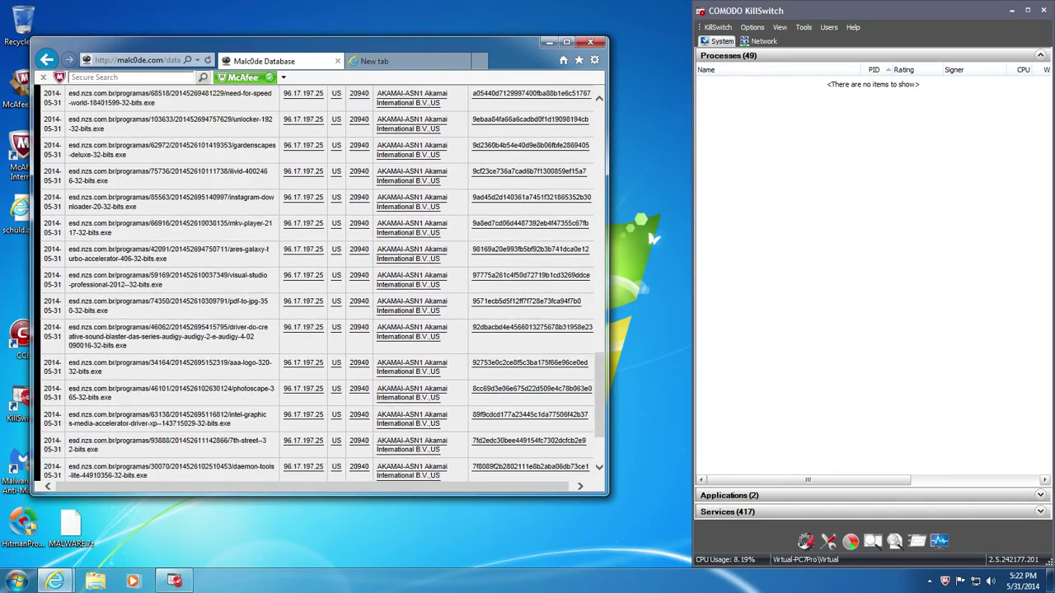
pyautogui.scroll(-3, 226, 461)
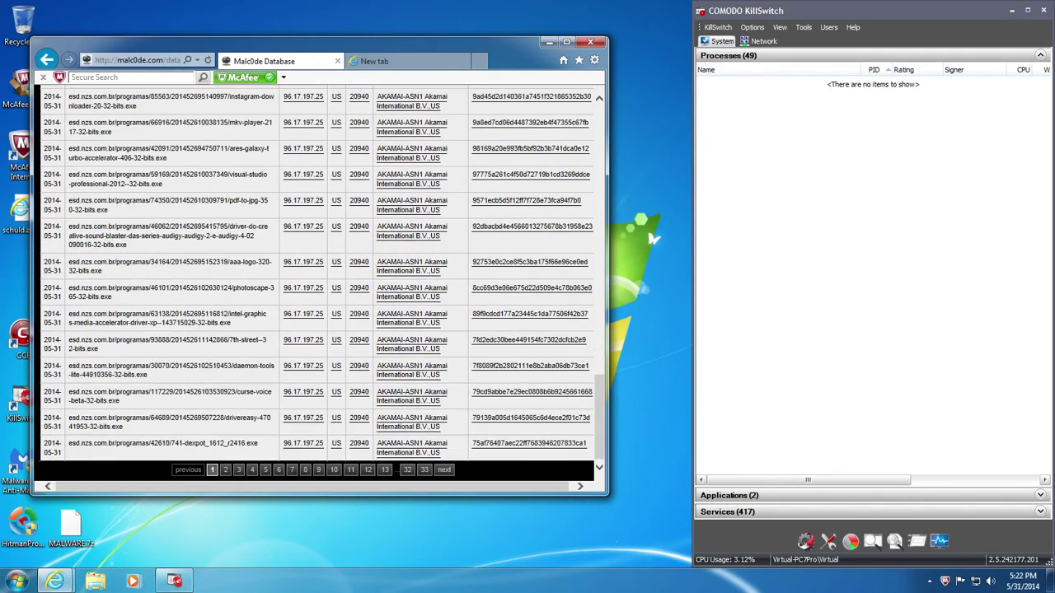
pyautogui.click(225, 471)
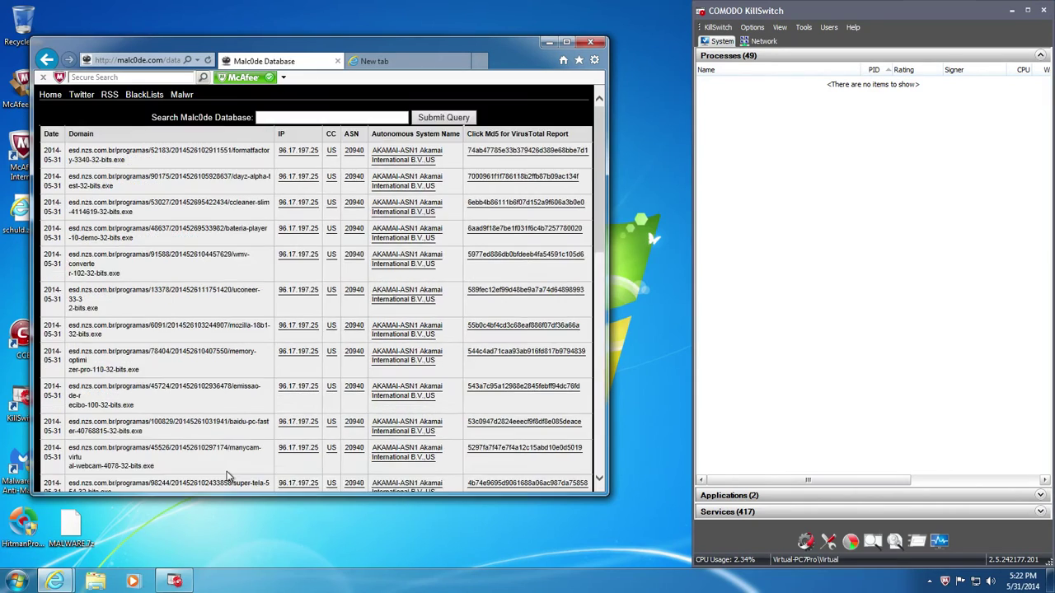
pyautogui.scroll(-6, 174, 377)
pyautogui.scroll(1, 168, 371)
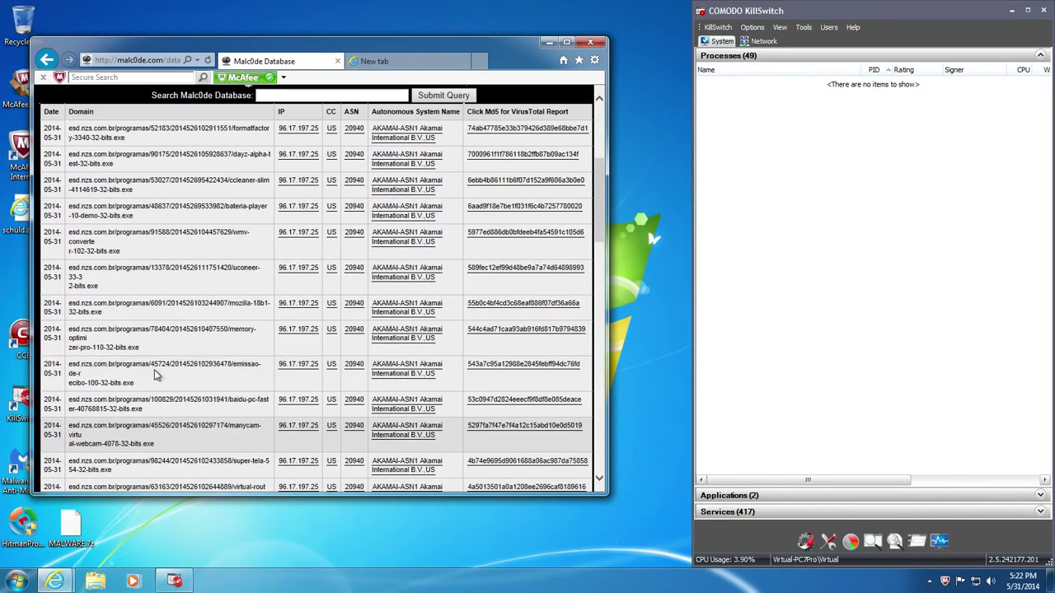
pyautogui.scroll(-1, 113, 272)
pyautogui.scroll(-6, 111, 317)
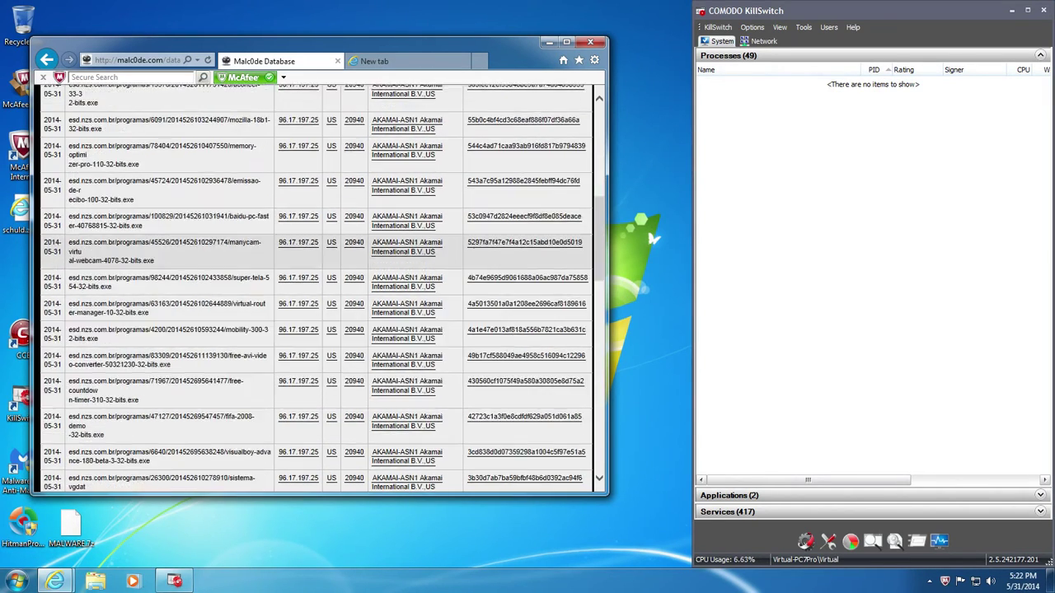
pyautogui.scroll(-4, 104, 323)
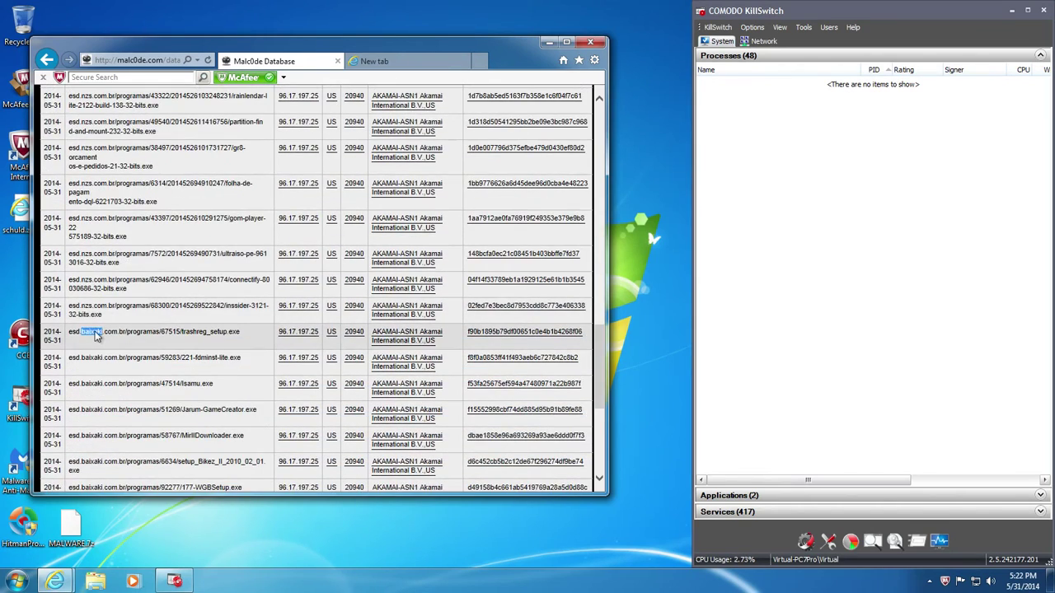
pyautogui.tripleClick(93, 333)
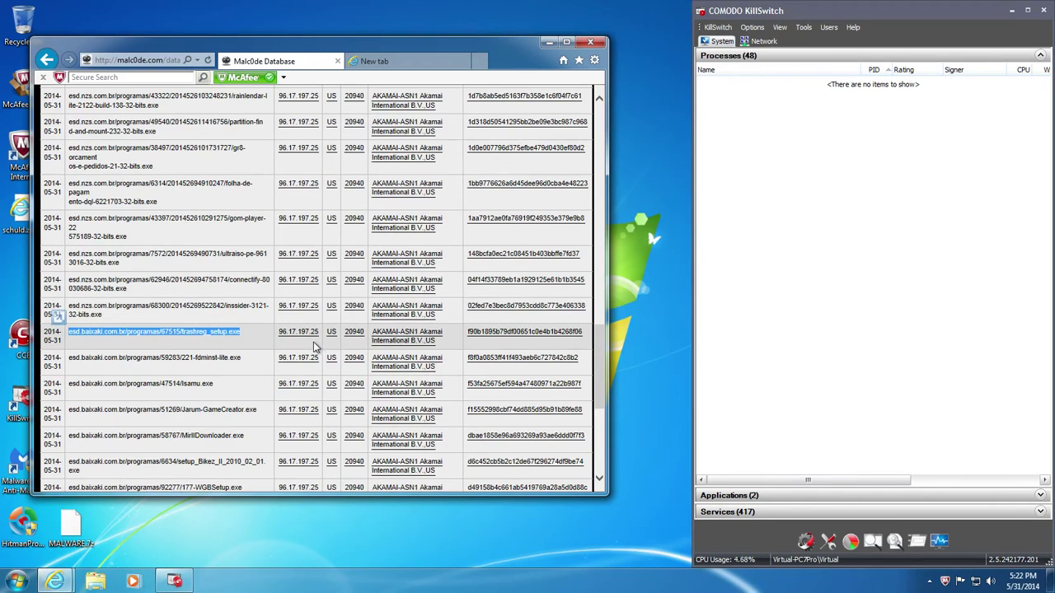
# - In the new tab, clear the IE downloads list and block the trashreg_setup.exe download in McAfee
pyautogui.hotkey('ctrl', 'Tab')
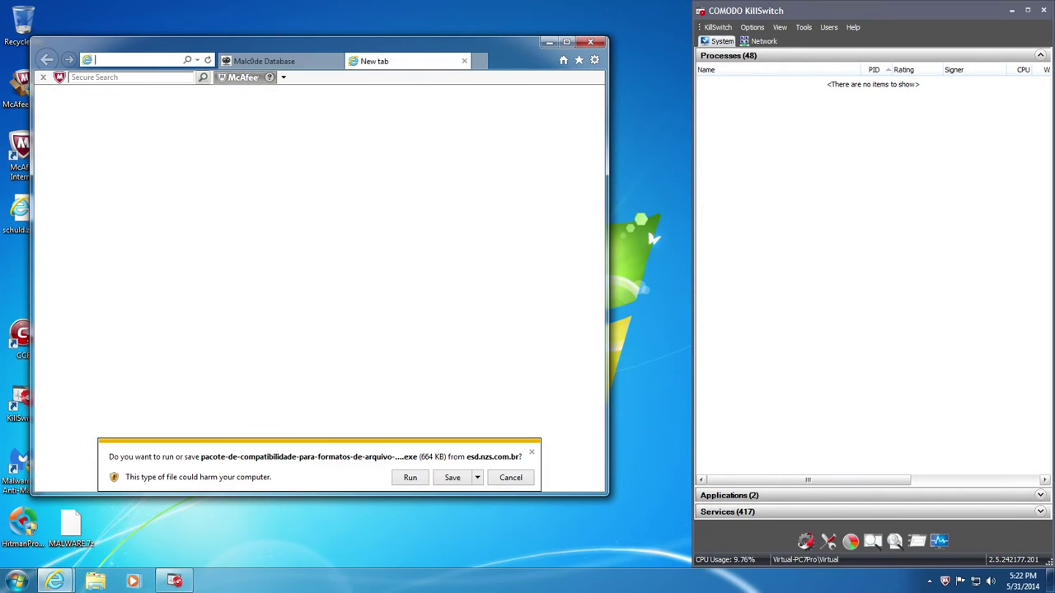
pyautogui.click(409, 478)
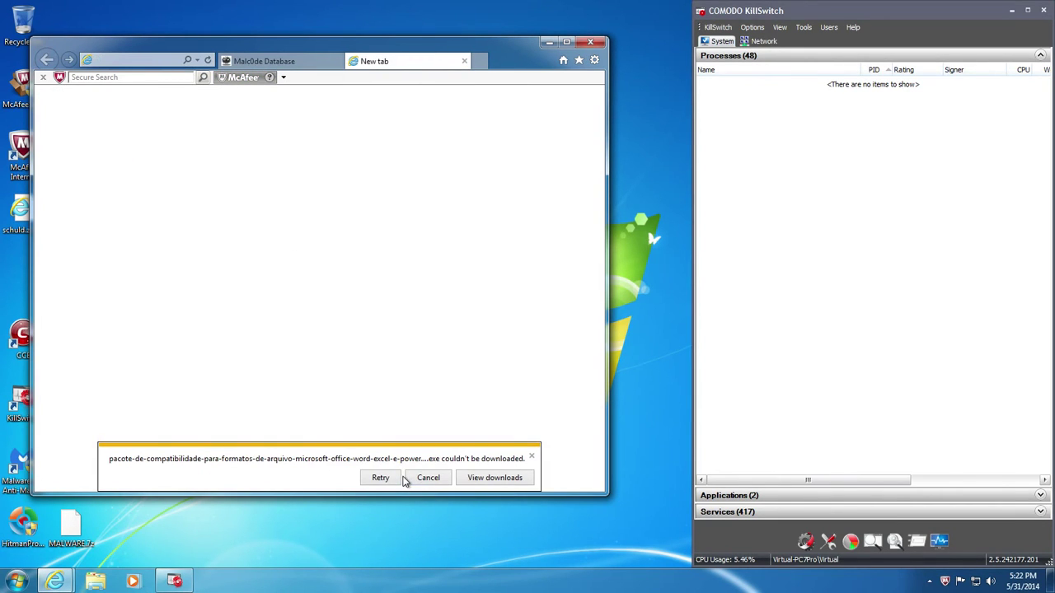
pyautogui.click(518, 485)
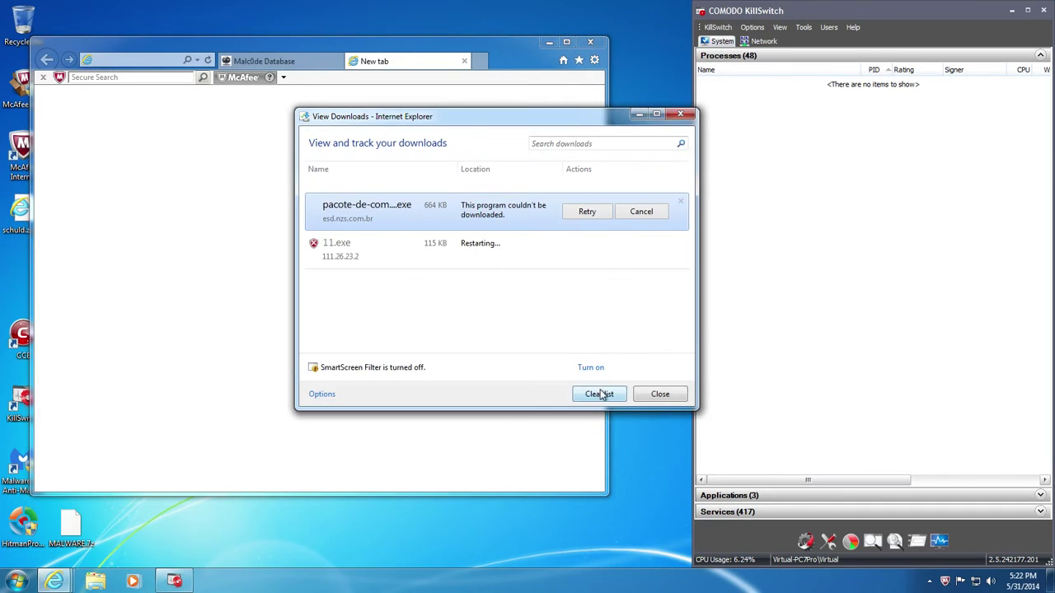
pyautogui.click(600, 393)
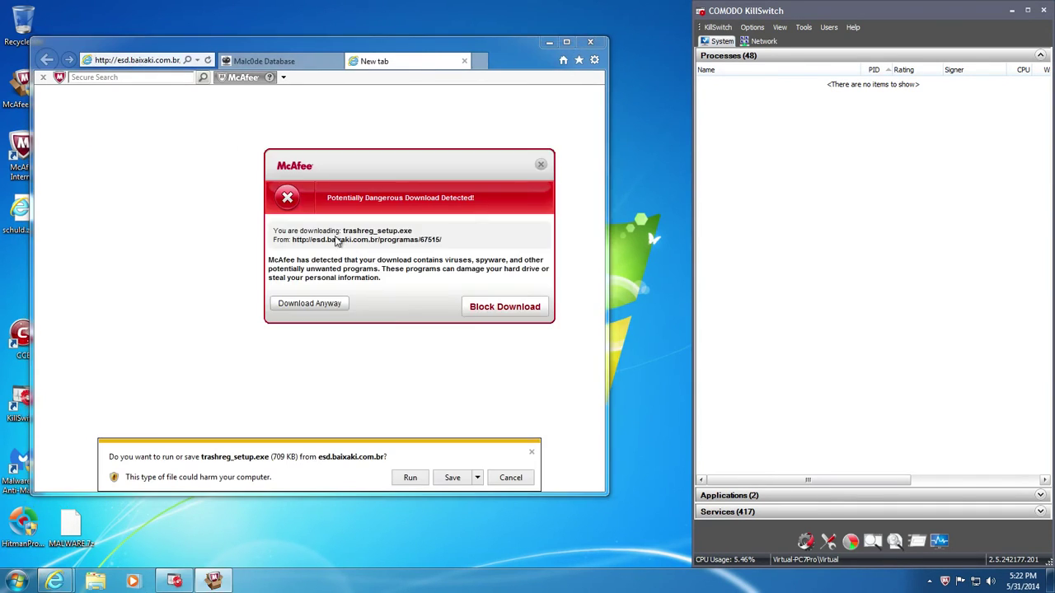
pyautogui.click(503, 306)
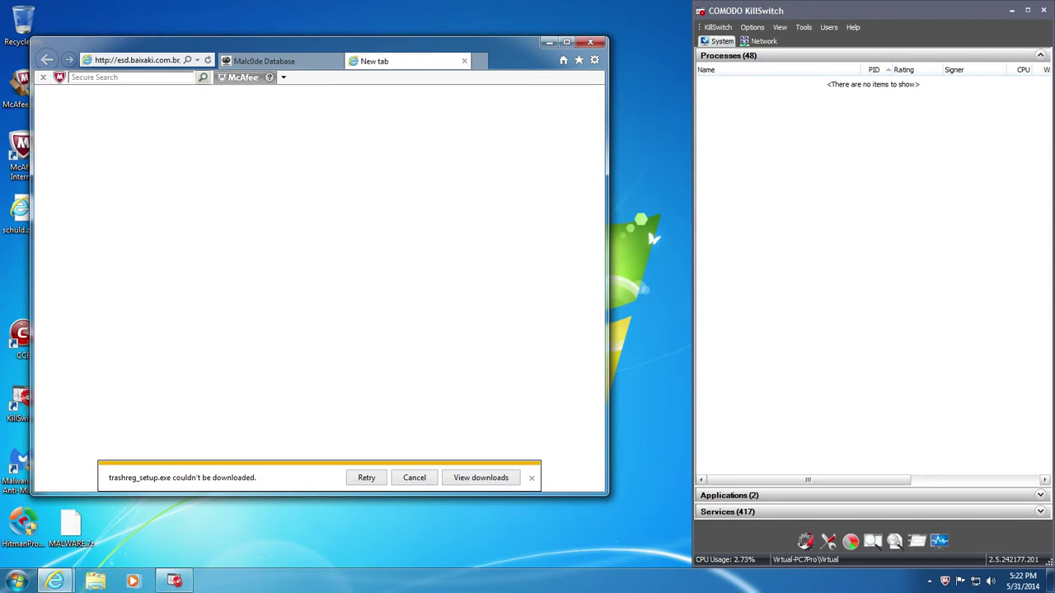
pyautogui.click(305, 55)
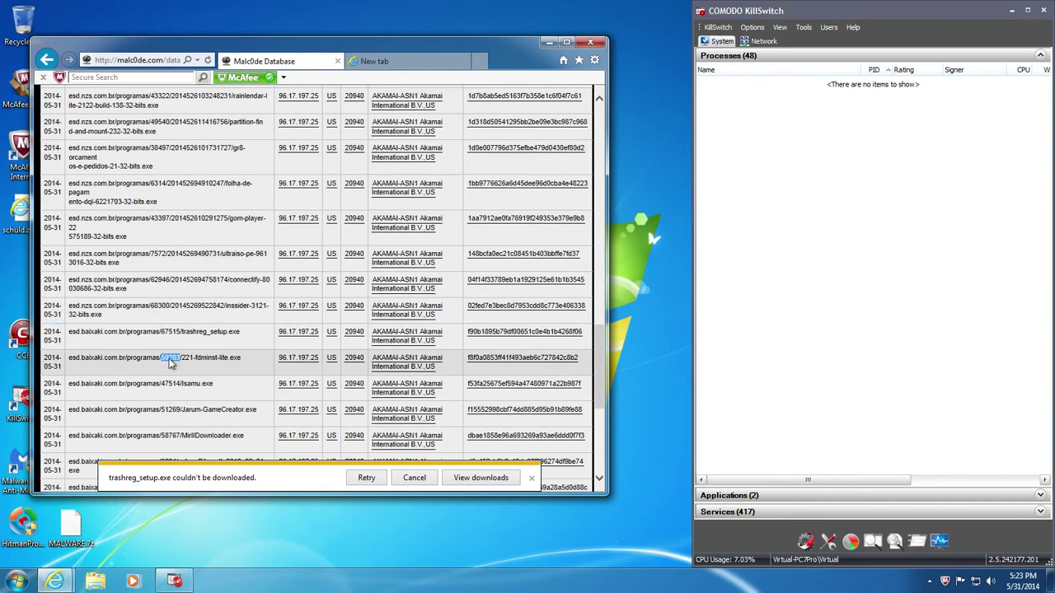
pyautogui.scroll(-6, 151, 382)
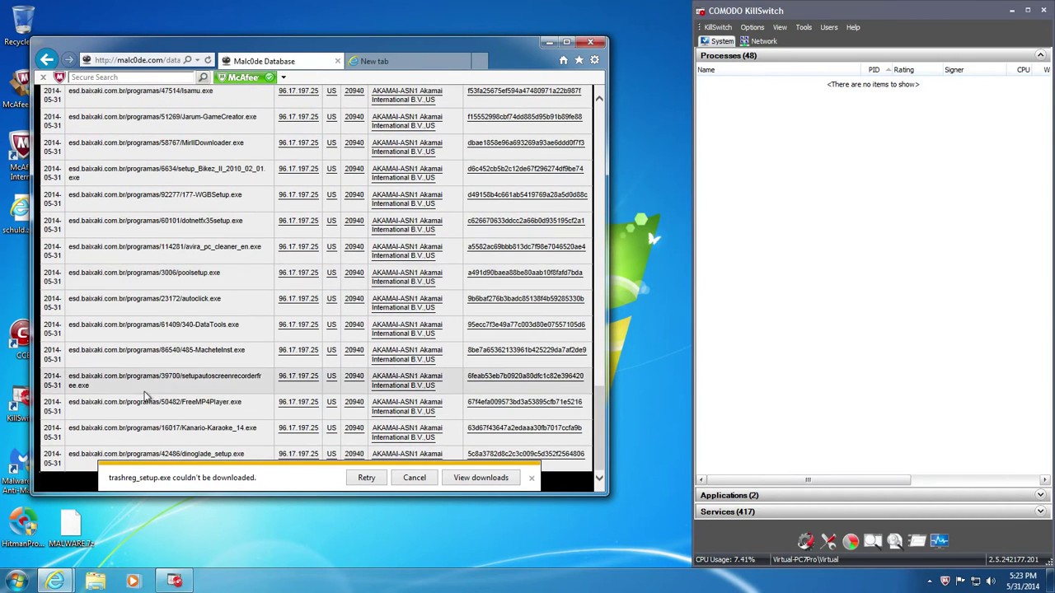
# - Open the MalwareBlacklist.com favorite and clear the failed entry from the IE downloads list
pyautogui.click(578, 60)
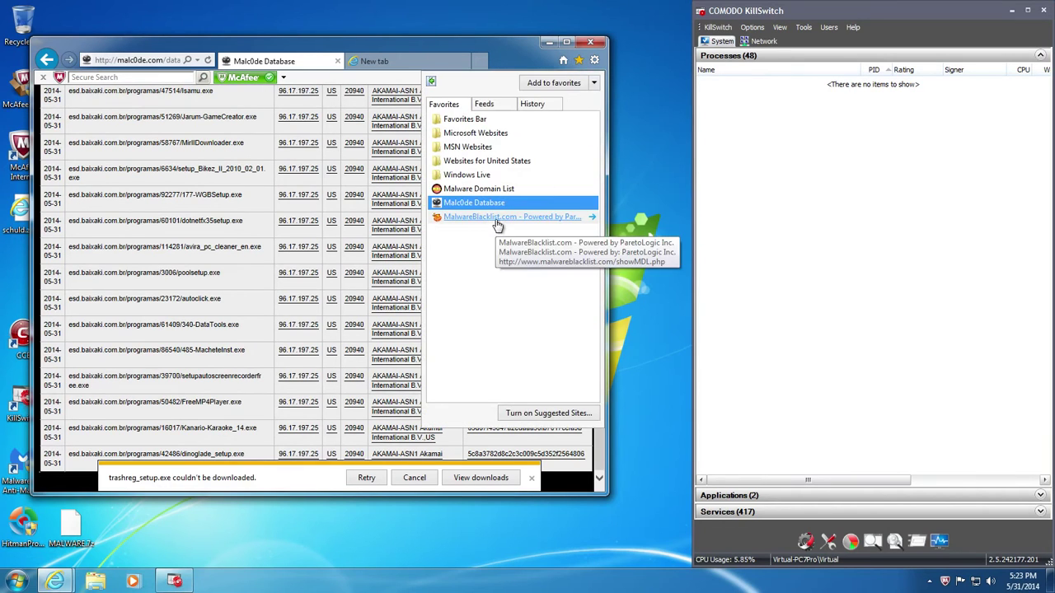
pyautogui.click(498, 218)
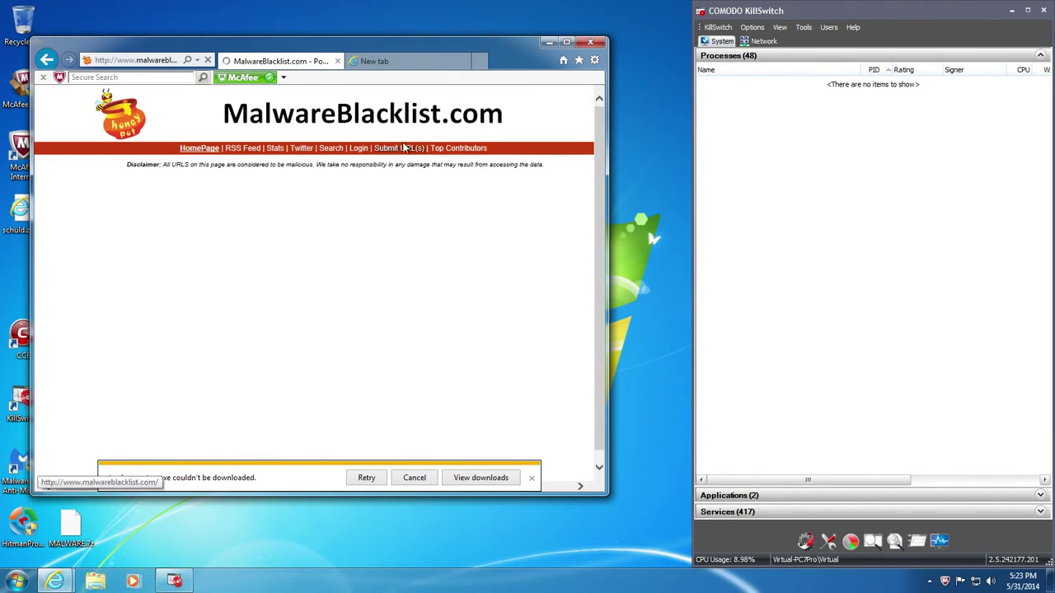
pyautogui.click(497, 477)
pyautogui.click(581, 394)
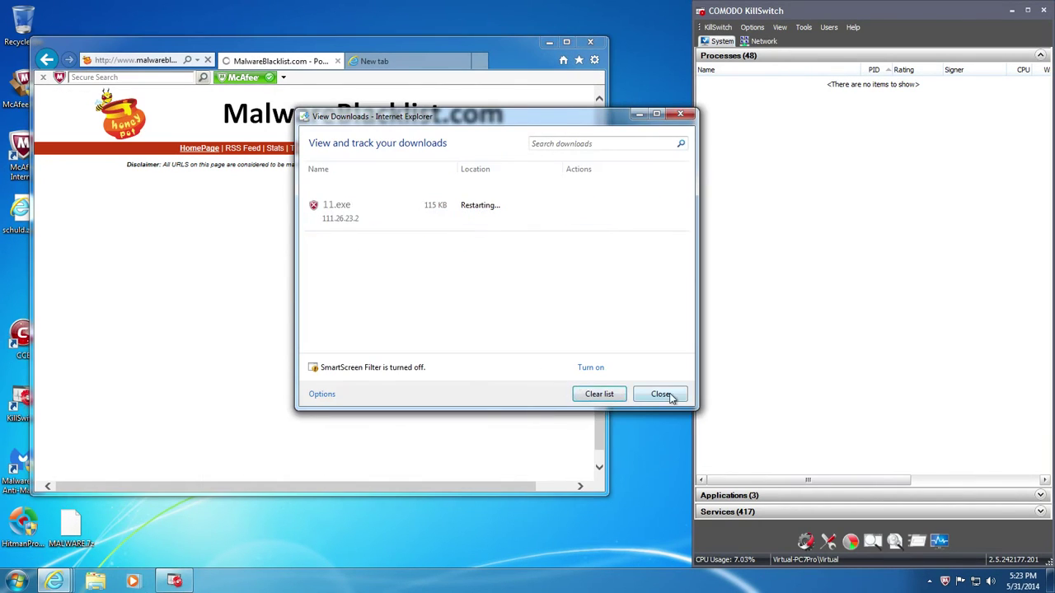
pyautogui.click(660, 394)
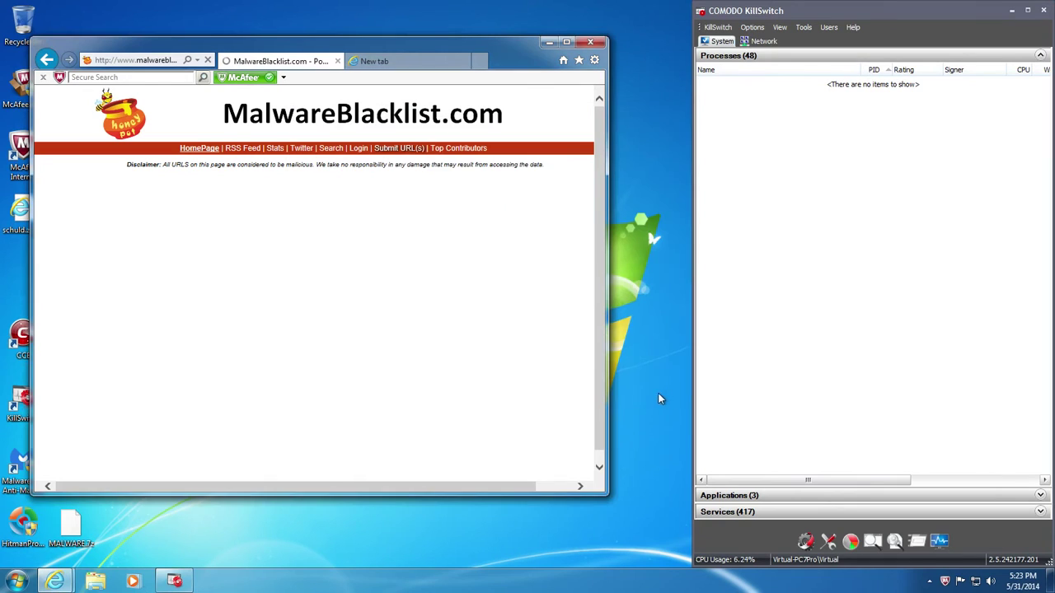
pyautogui.click(389, 66)
pyautogui.click(295, 67)
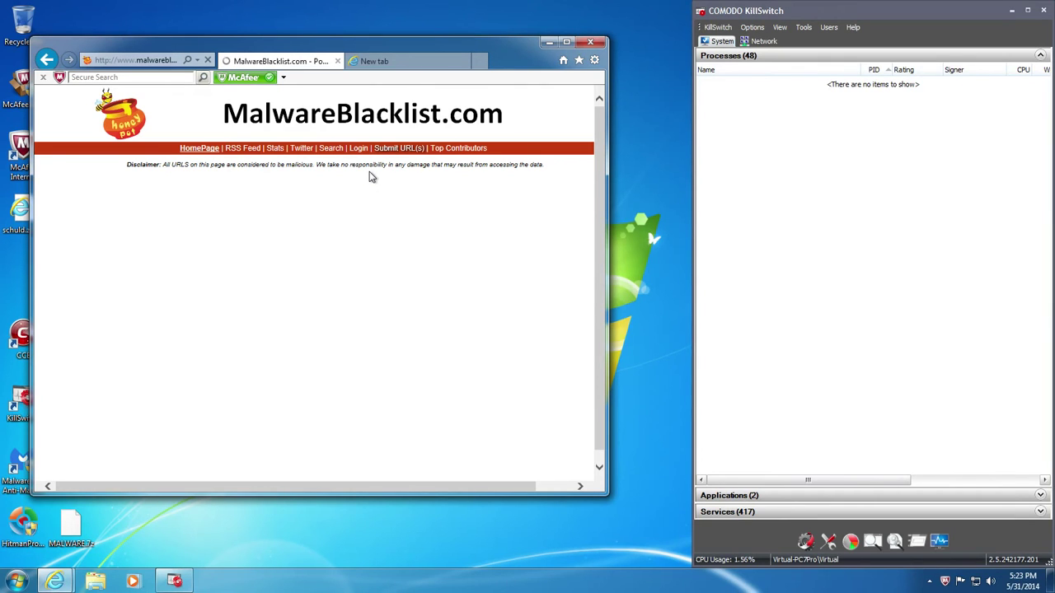
# - Load the dl5.blacksunn.info/tmps.g23 address in the new tab and block its download in McAfee
pyautogui.scroll(-1, 568, 188)
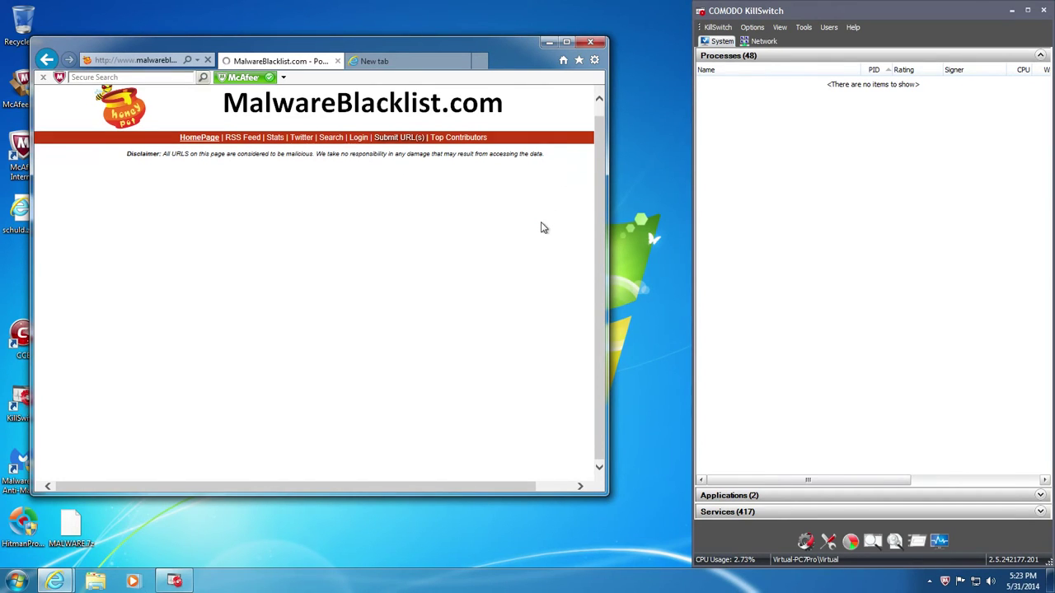
pyautogui.scroll(-1, 533, 227)
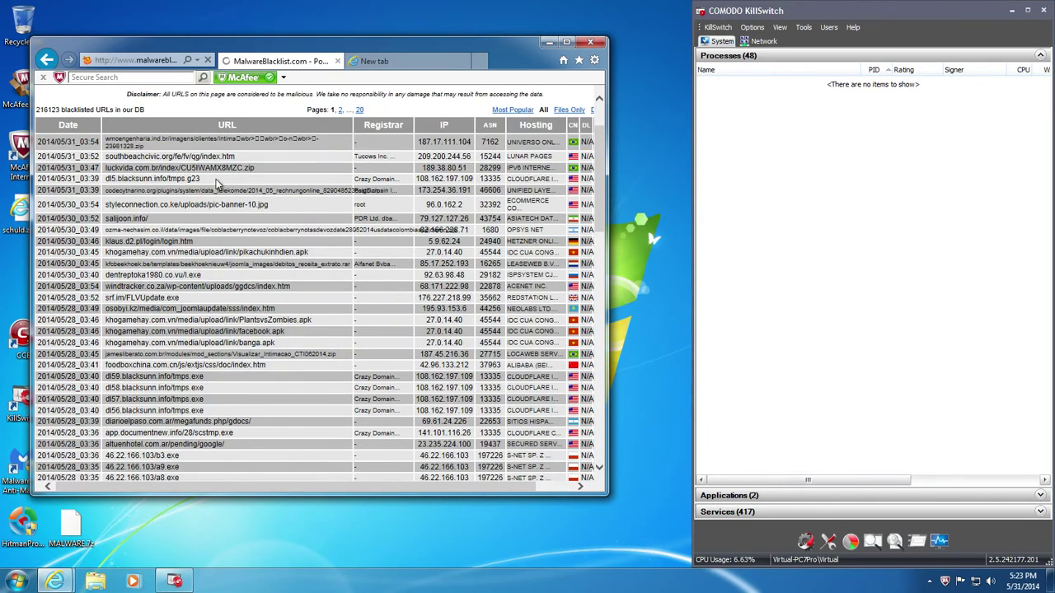
pyautogui.scroll(1, 262, 234)
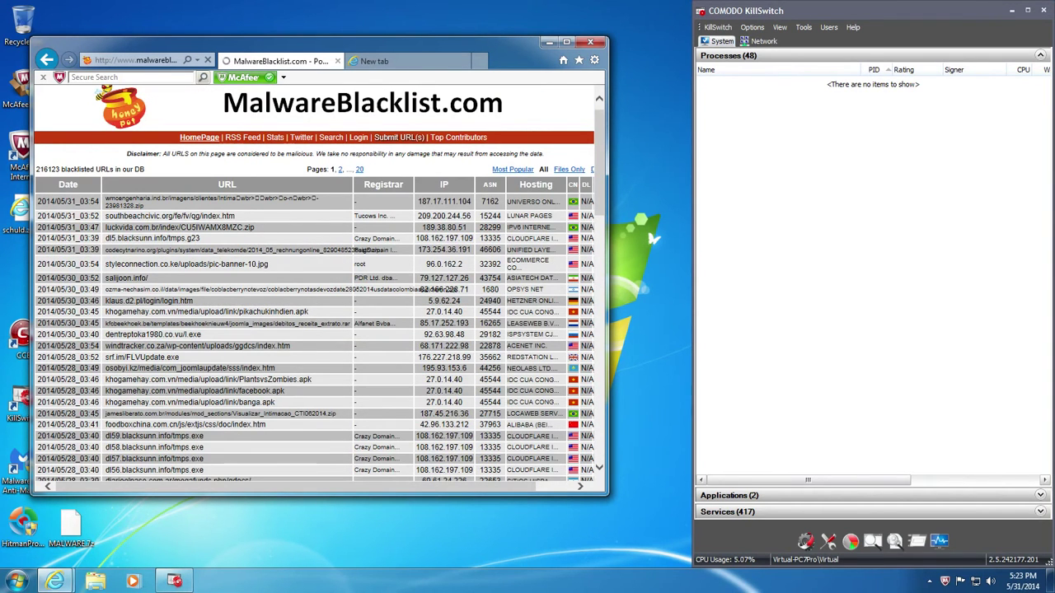
pyautogui.moveTo(104, 238); pyautogui.dragTo(201, 238)
pyautogui.hotkey('ctrl', 'c')
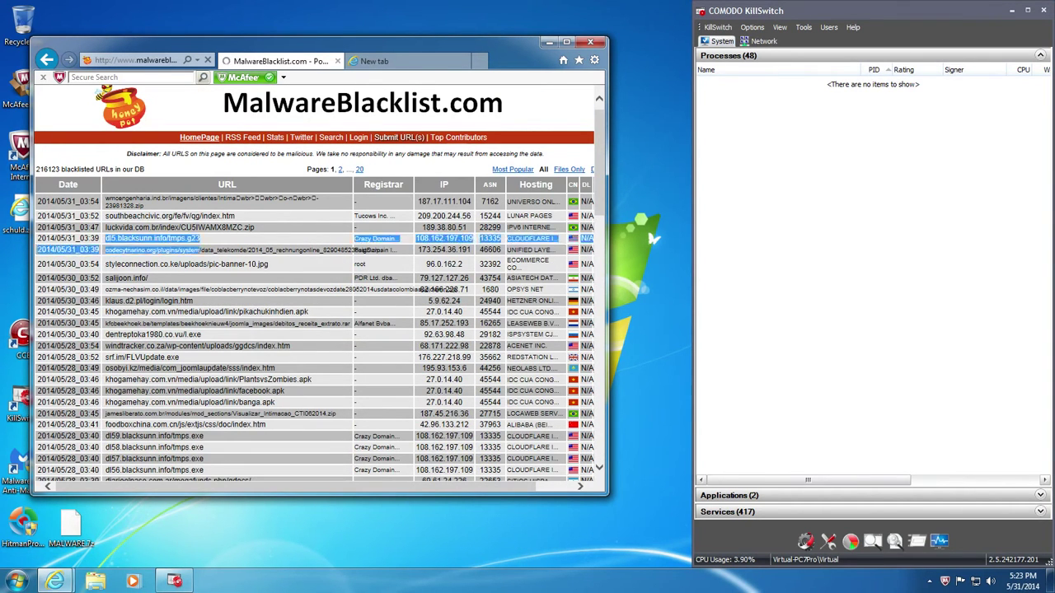
pyautogui.click(382, 63)
pyautogui.hotkey('ctrl', 'v')
pyautogui.press('Return')
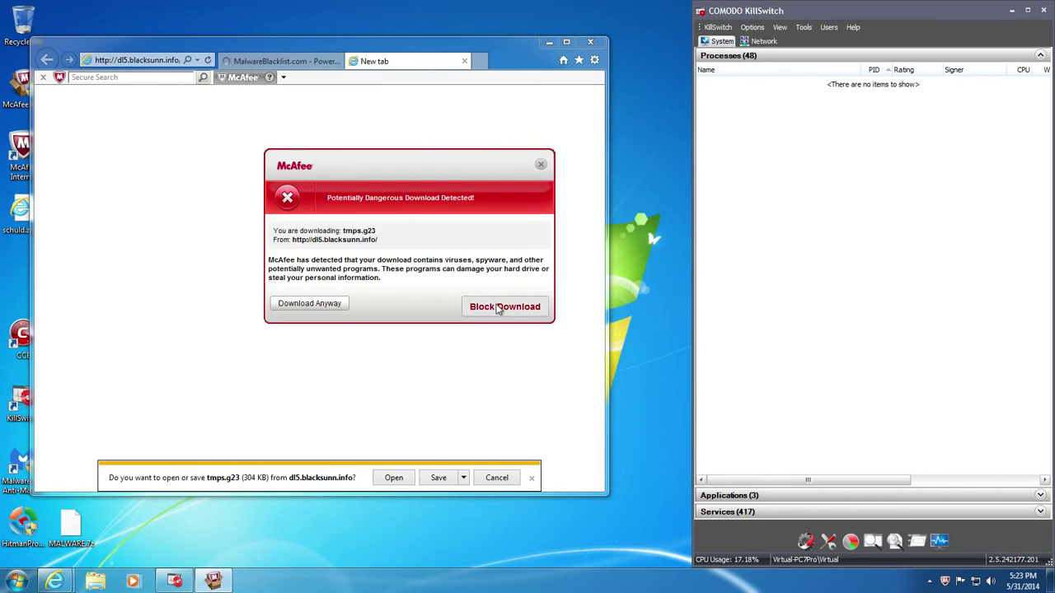
pyautogui.click(501, 306)
pyautogui.click(392, 479)
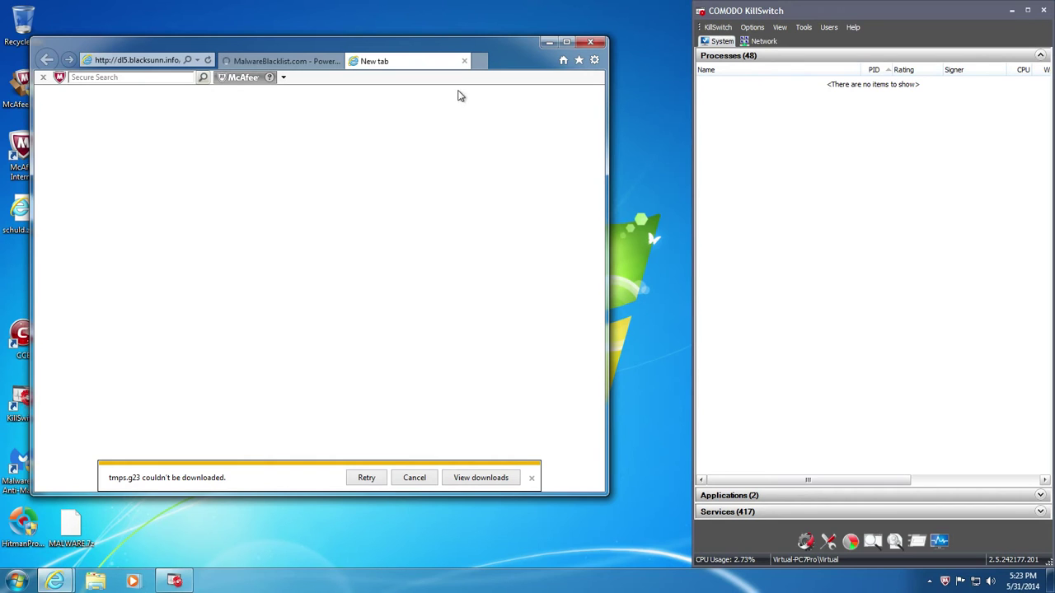
pyautogui.click(306, 63)
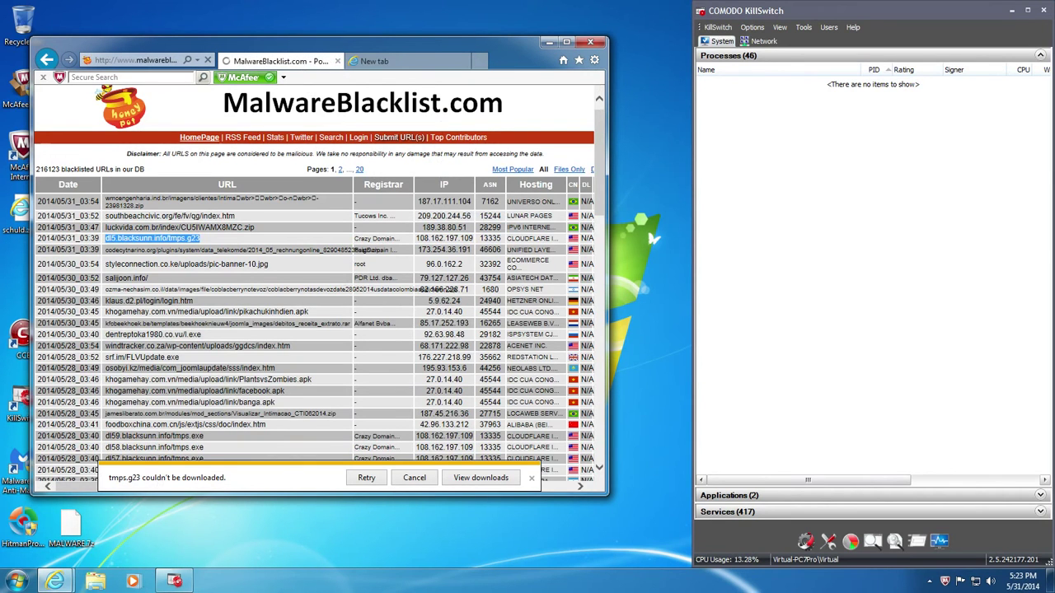
# - Copy the dentreptoka1980.co.vu/l.exe address into the new tab and block its download
pyautogui.tripleClick(178, 337)
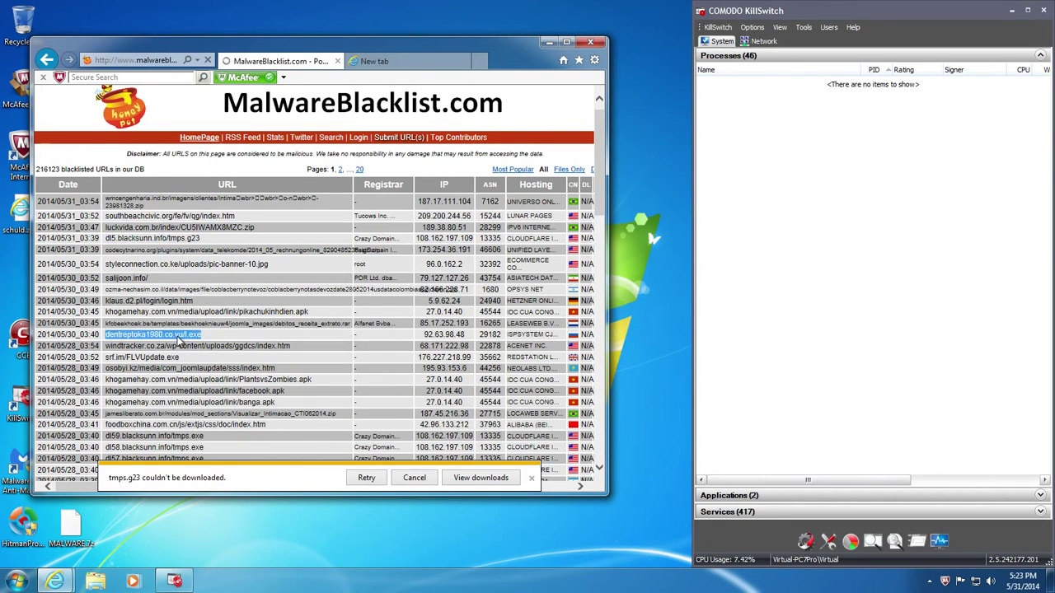
pyautogui.hotkey('ctrl', 'c')
pyautogui.hotkey('ctrl', 'Tab')
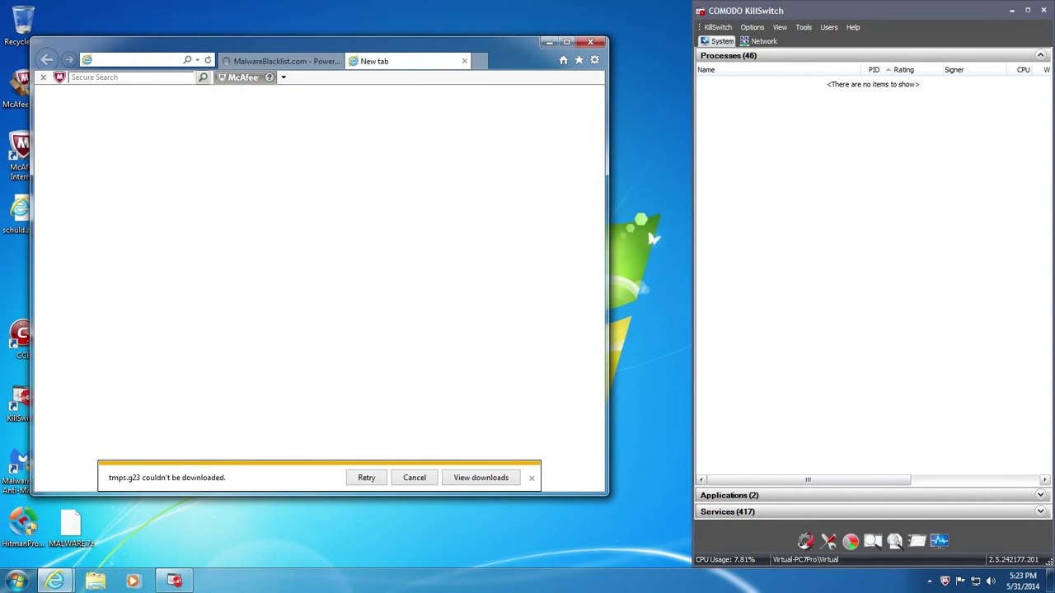
pyautogui.hotkey('ctrl', 'v')
pyautogui.press('Return')
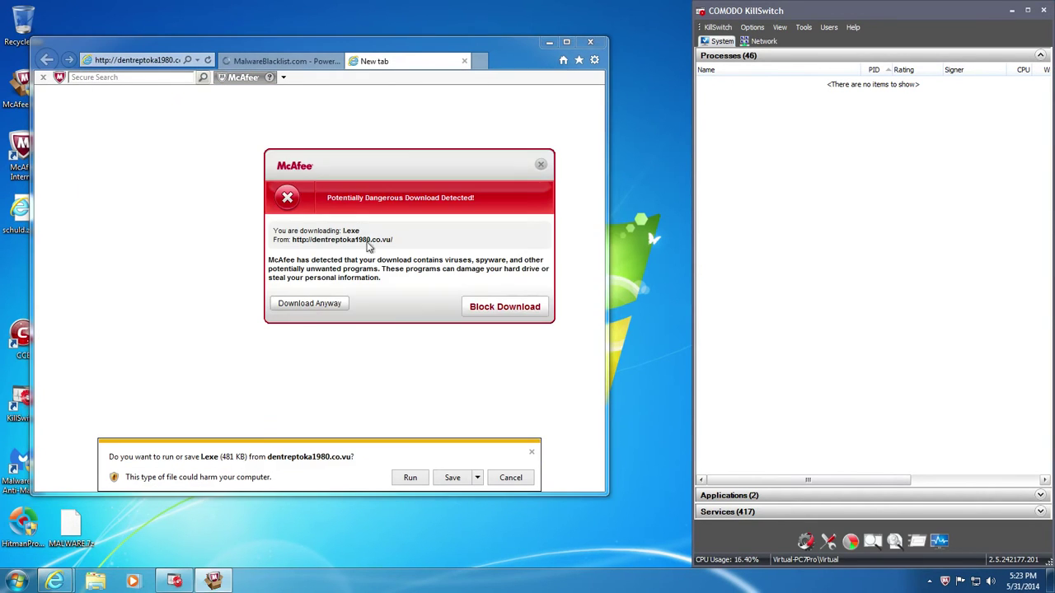
pyautogui.click(511, 308)
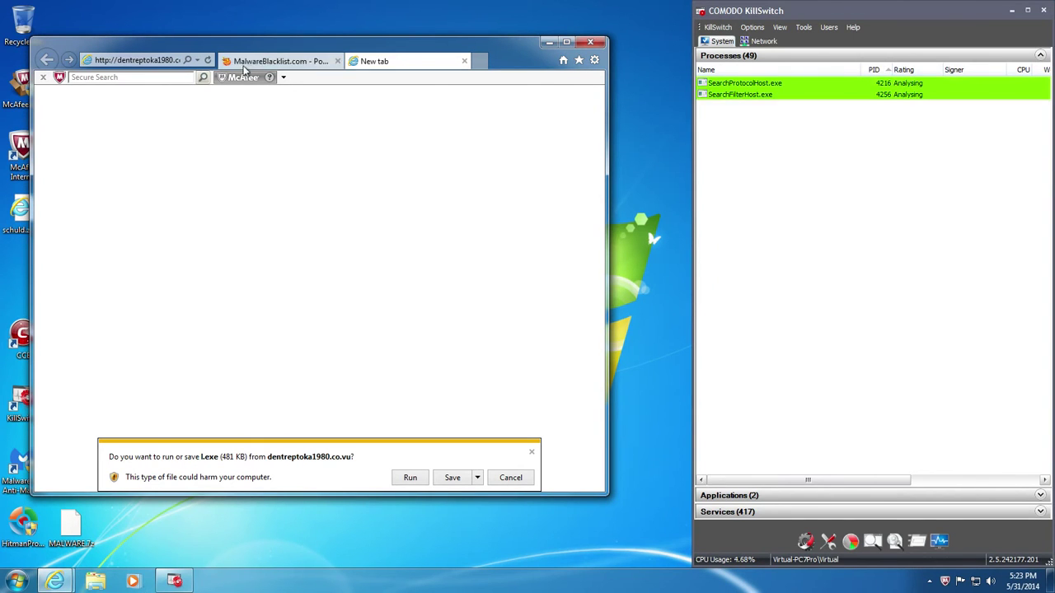
pyautogui.hotkey('ctrl', 'shift', 'Tab')
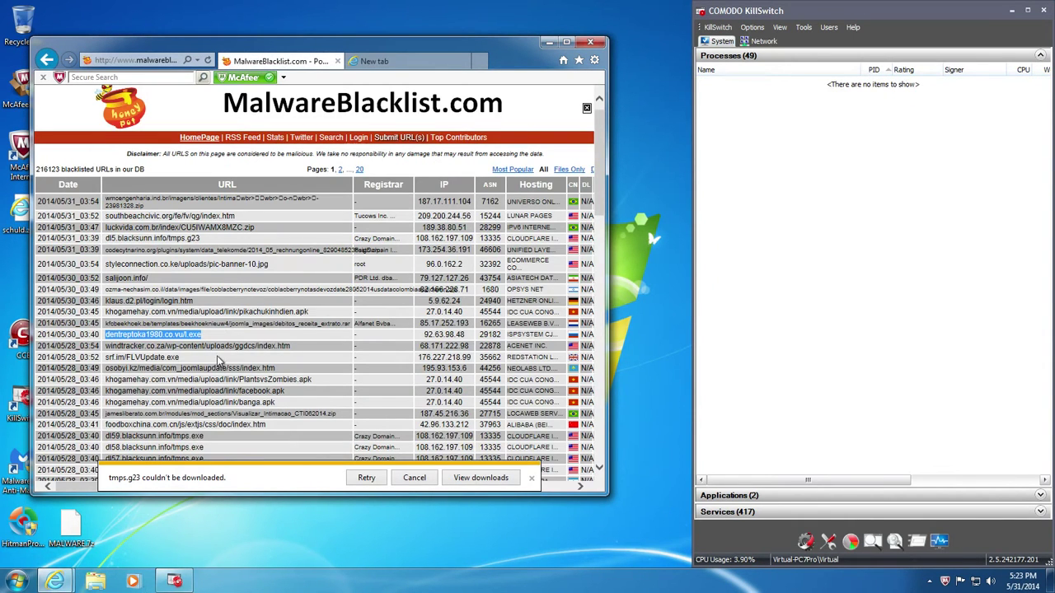
# - Drag the srf.im/FLVUpdate.exe link into the new tab and block the download
pyautogui.moveTo(183, 367); pyautogui.dragTo(168, 358)
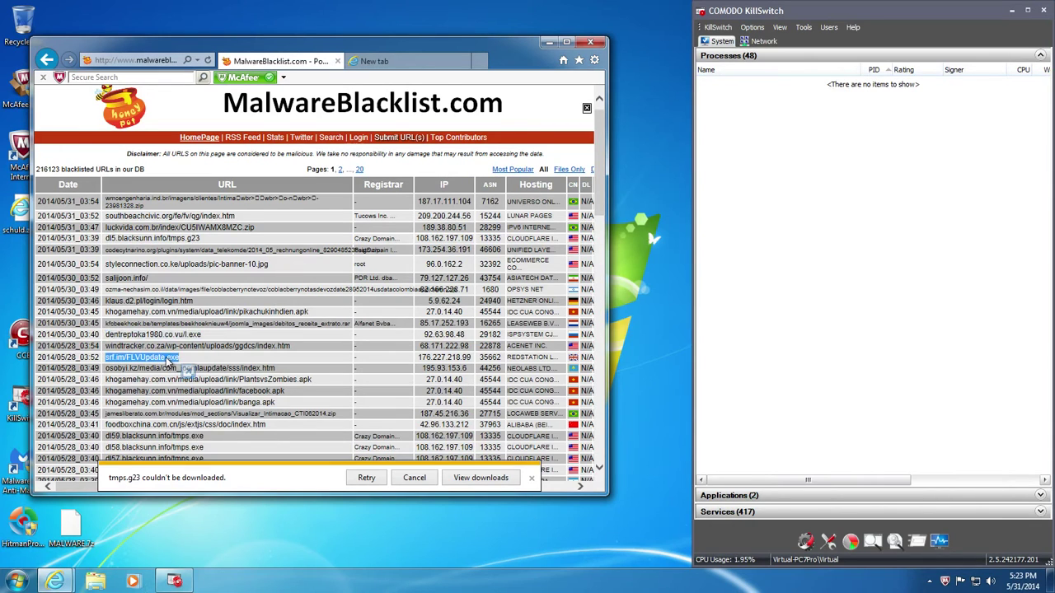
pyautogui.moveTo(369, 76); pyautogui.dragTo(373, 63)
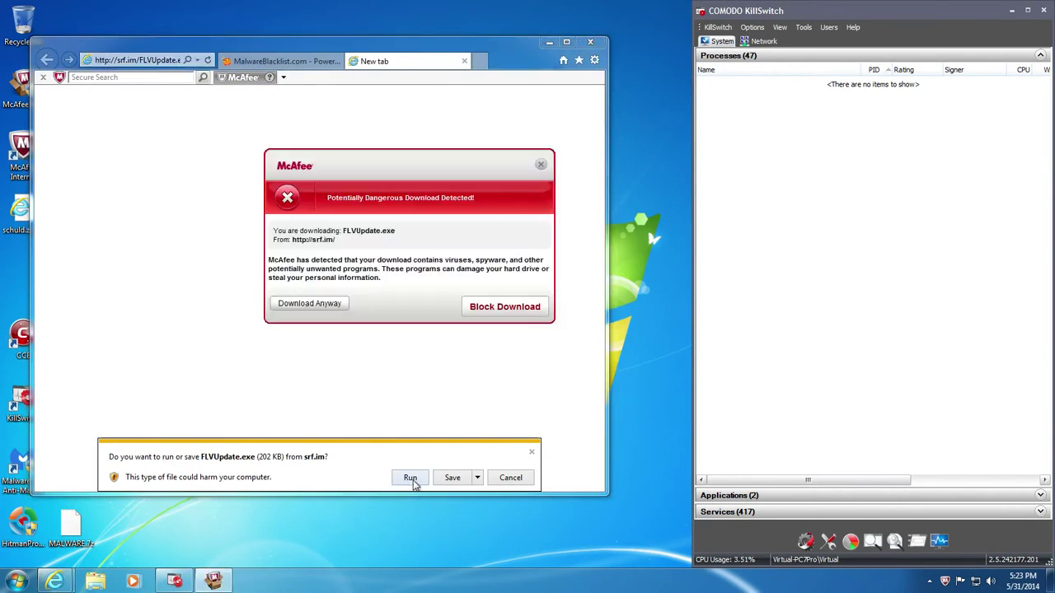
pyautogui.click(489, 311)
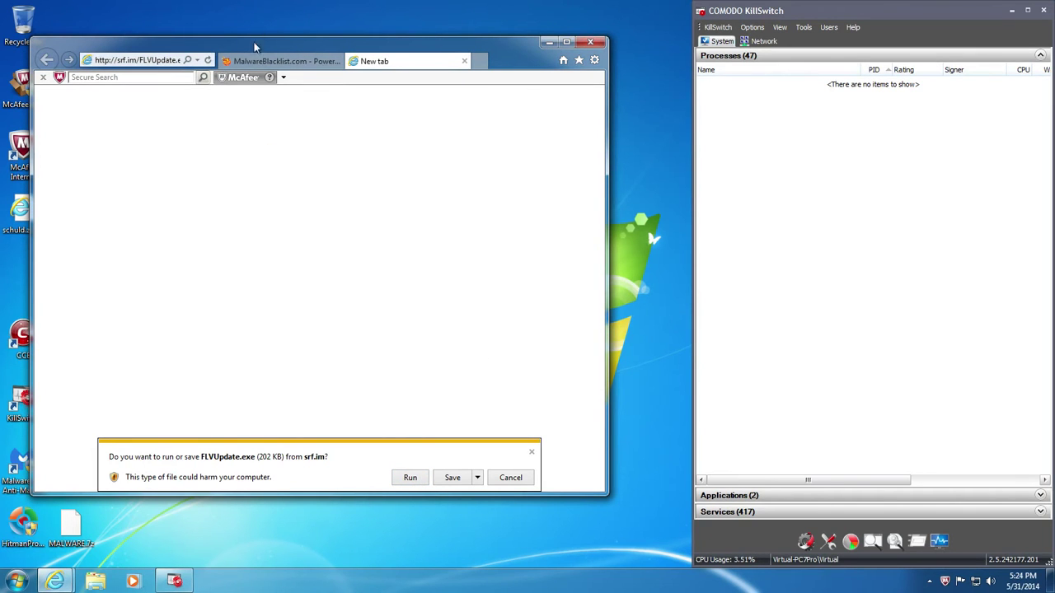
pyautogui.click(277, 62)
# - Load the scstmp.exe link, try to run it, clear the downloads list and close IE
pyautogui.scroll(-3, 243, 373)
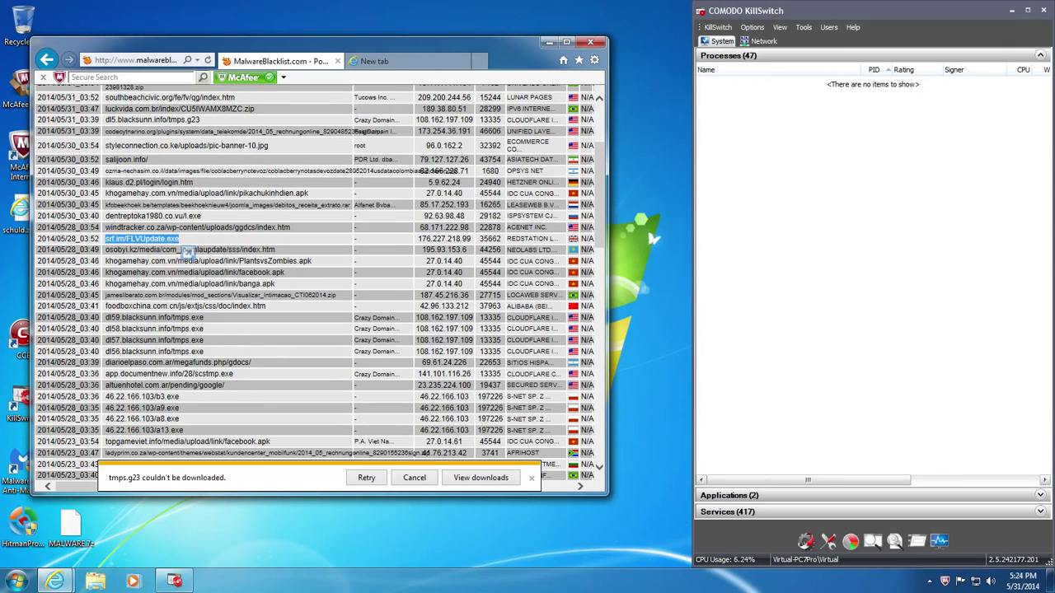
pyautogui.moveTo(188, 251); pyautogui.dragTo(187, 251)
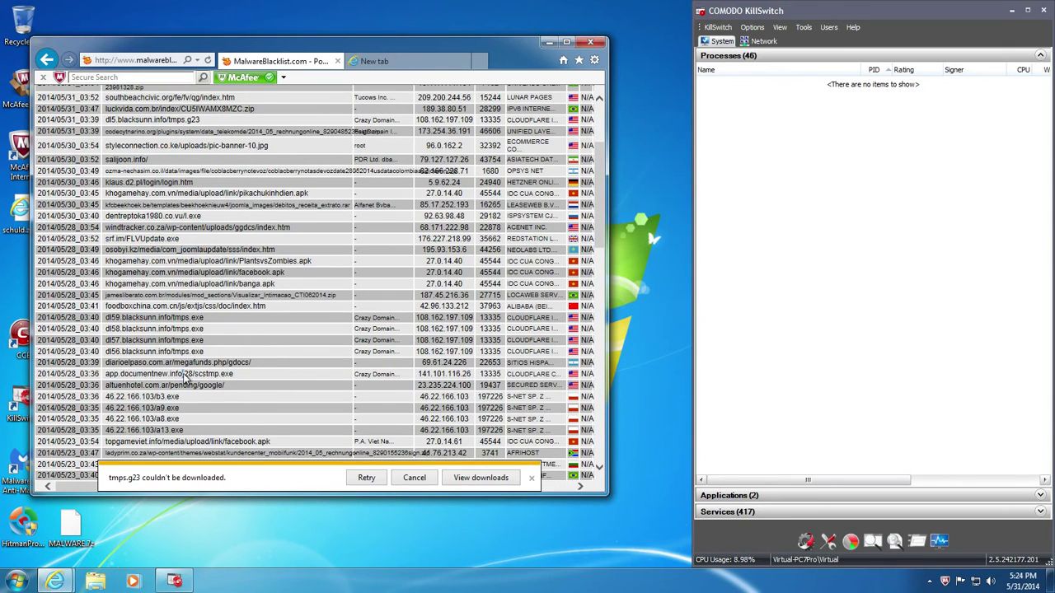
pyautogui.moveTo(186, 376); pyautogui.dragTo(136, 60)
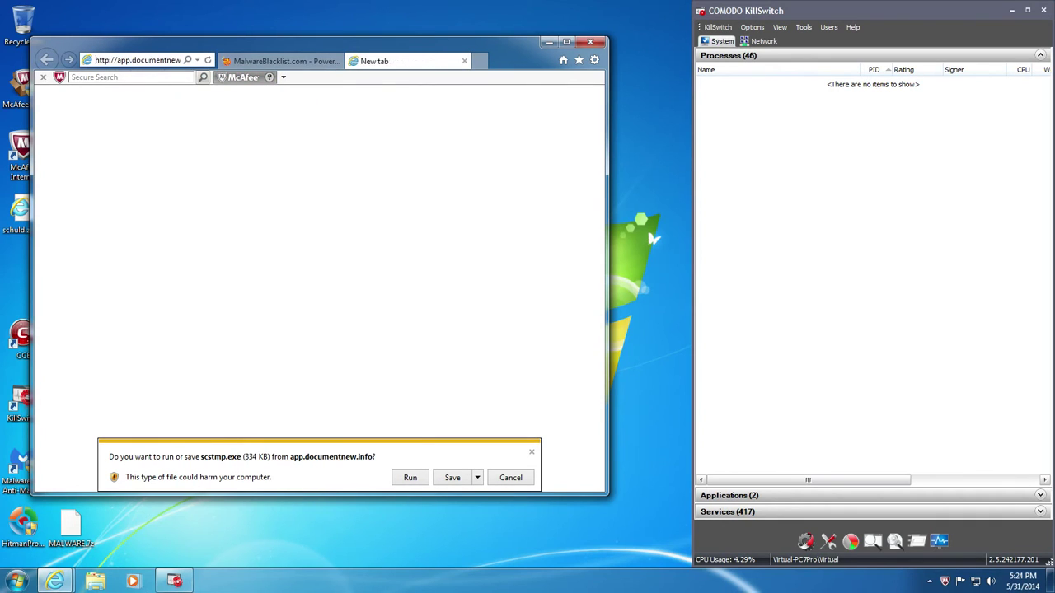
pyautogui.click(507, 307)
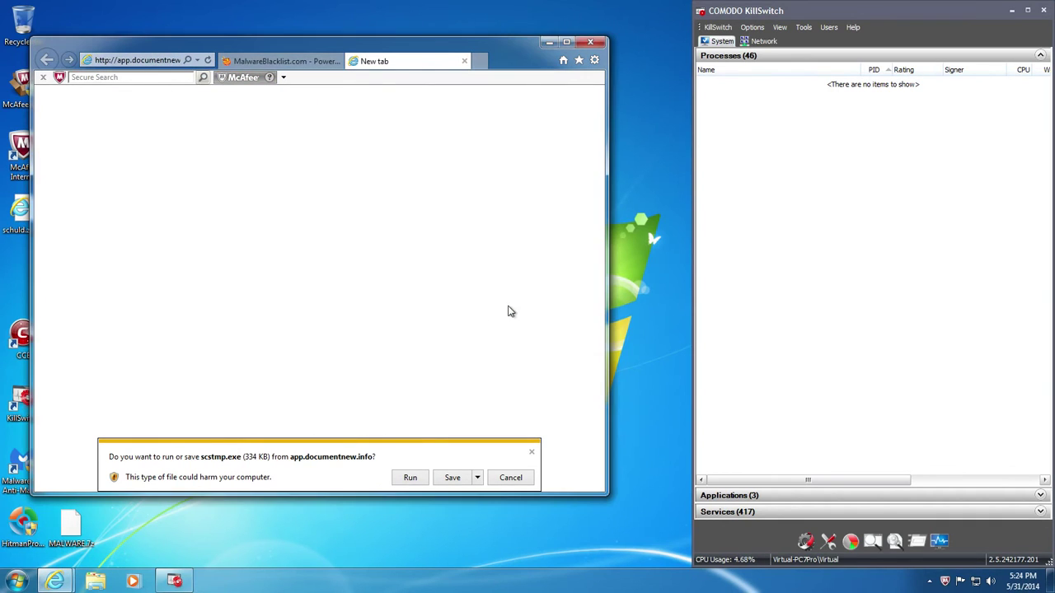
pyautogui.click(410, 480)
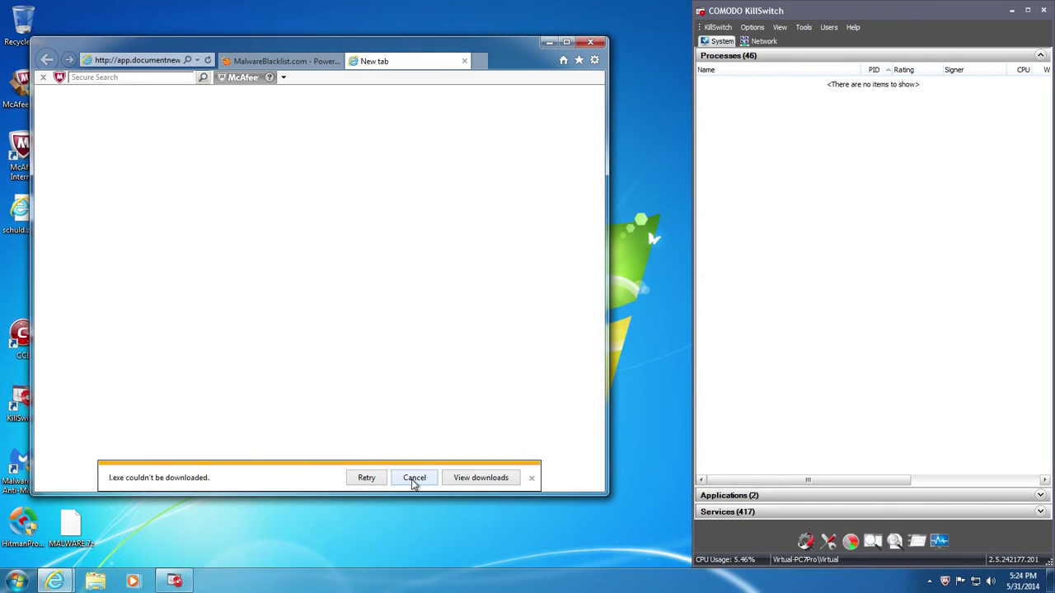
pyautogui.click(483, 478)
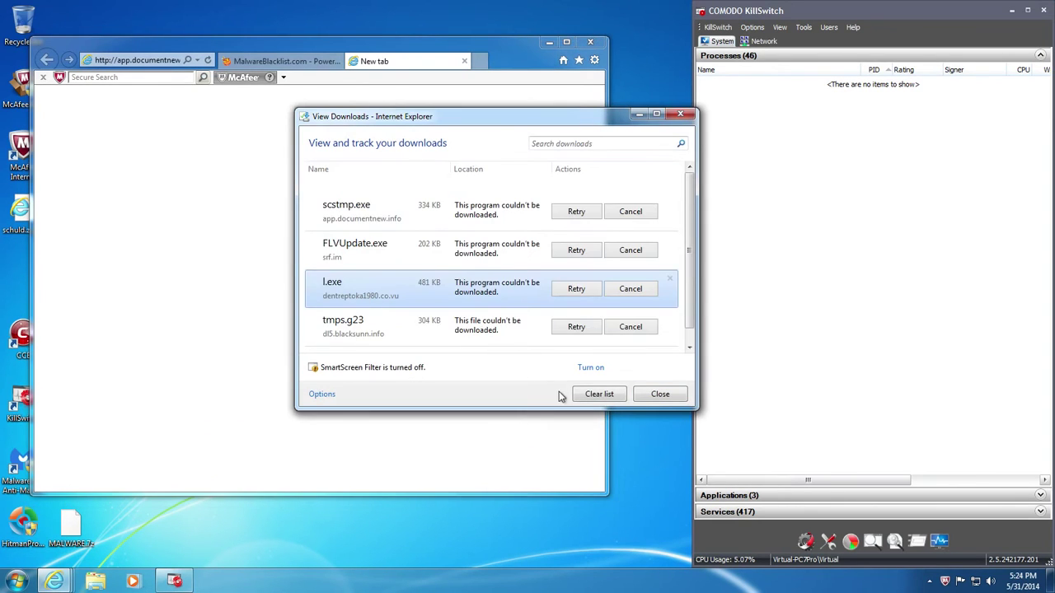
pyautogui.click(599, 393)
pyautogui.click(660, 394)
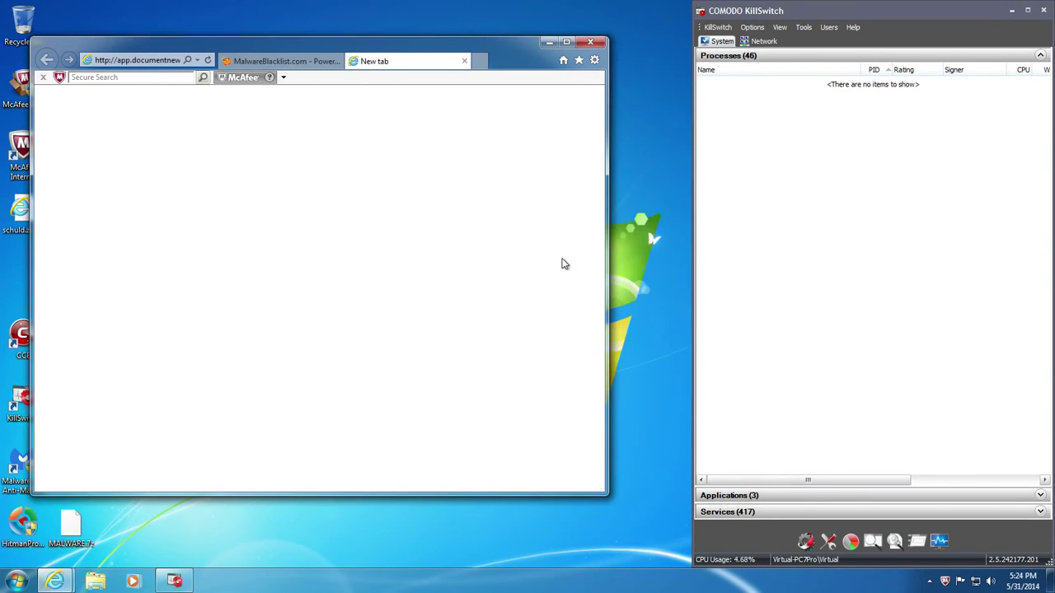
pyautogui.click(590, 42)
# - Confirm closing all browser tabs and close the KillSwitch process monitor
pyautogui.click(297, 276)
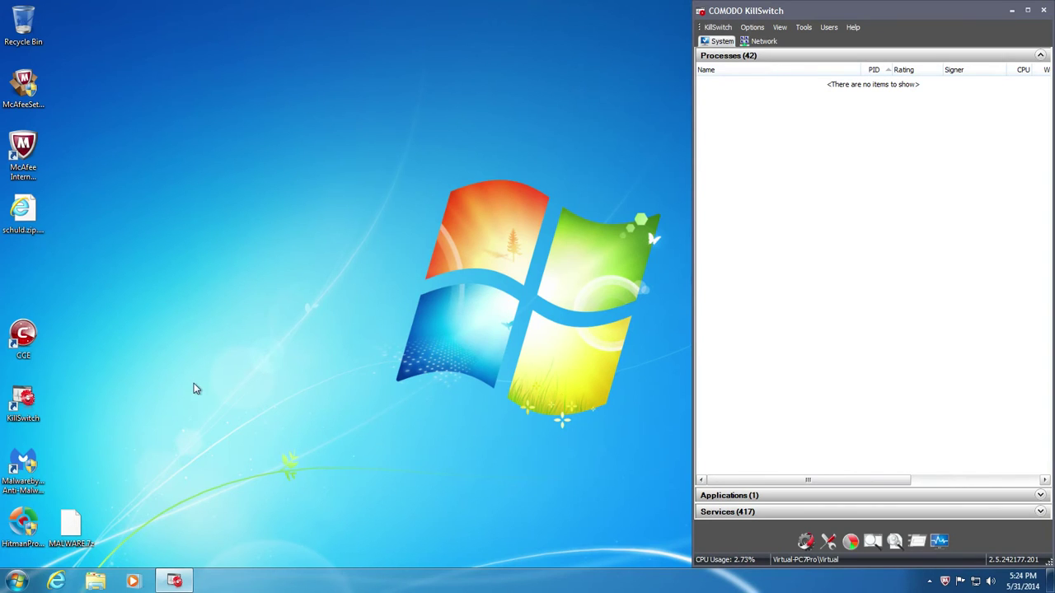
pyautogui.rightClick(71, 531)
pyautogui.click(314, 510)
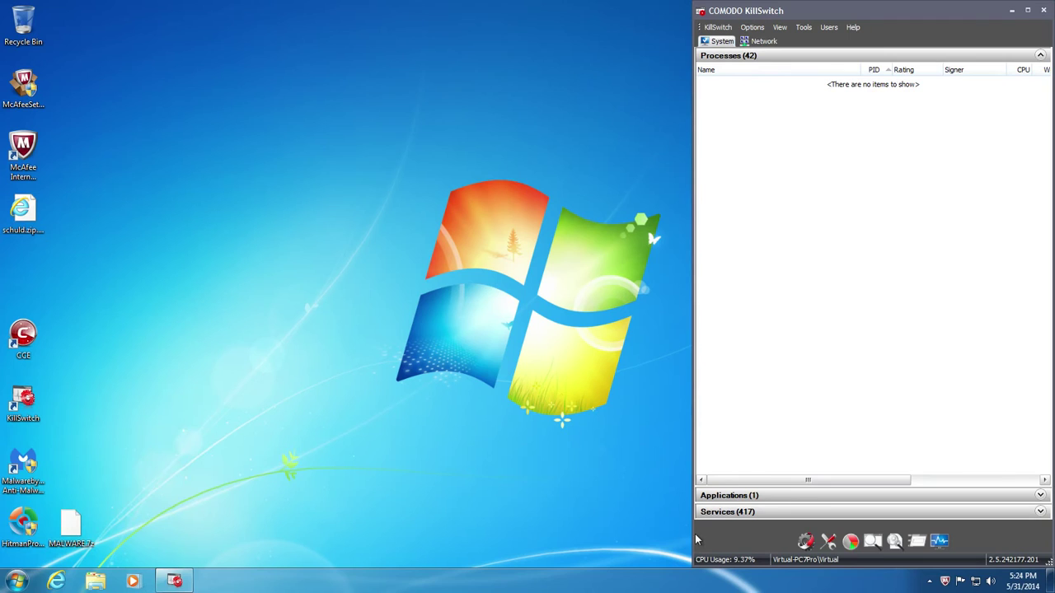
pyautogui.click(1043, 10)
# - Turn McAfee real-time scanning off until the PC restarts, from the tray icon's settings
pyautogui.rightClick(945, 581)
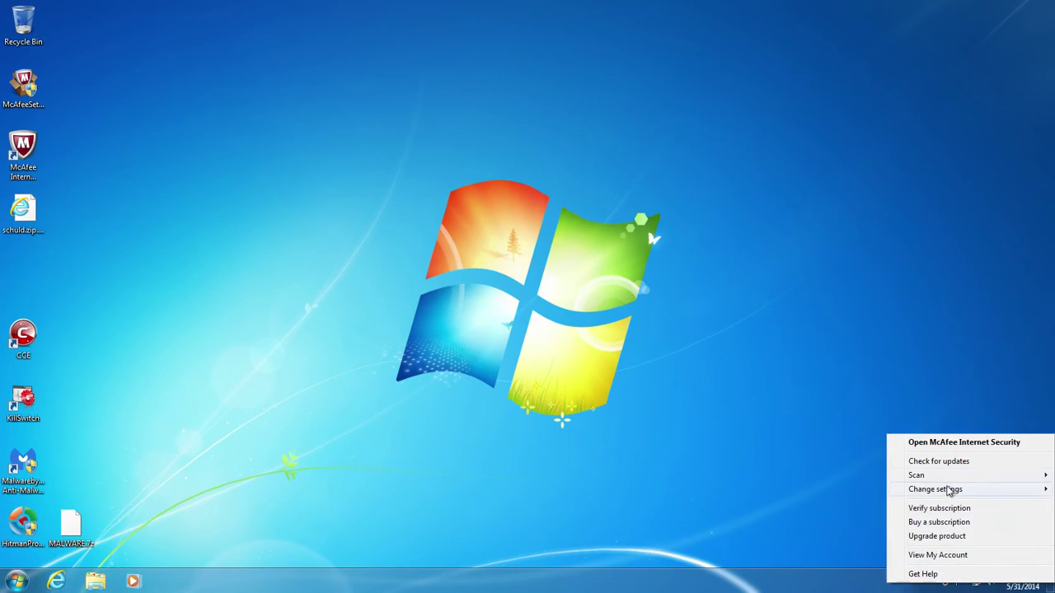
pyautogui.moveTo(947, 491)
pyautogui.click(855, 489)
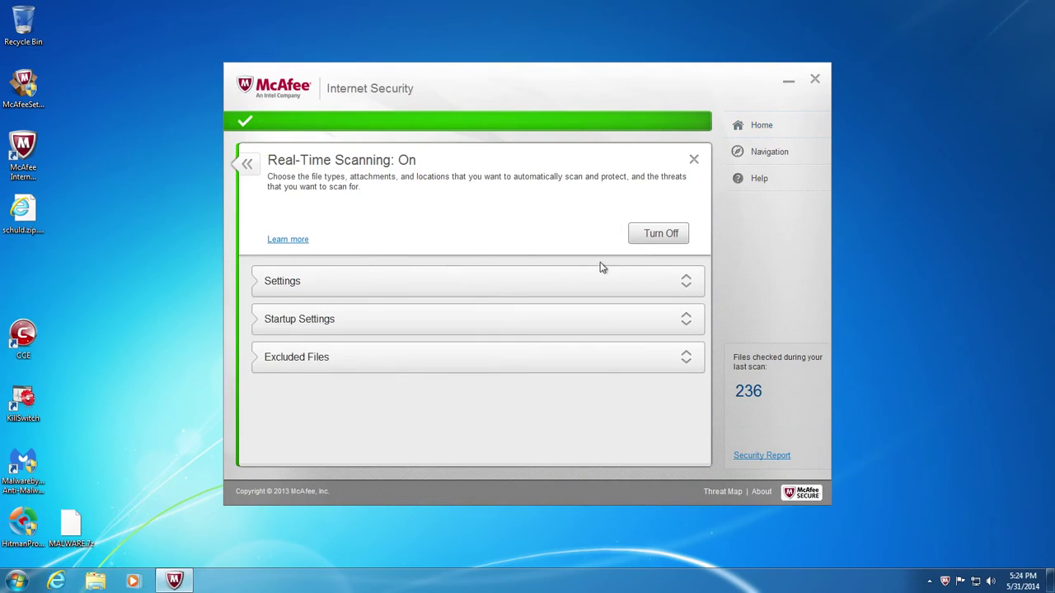
pyautogui.click(649, 239)
pyautogui.click(401, 253)
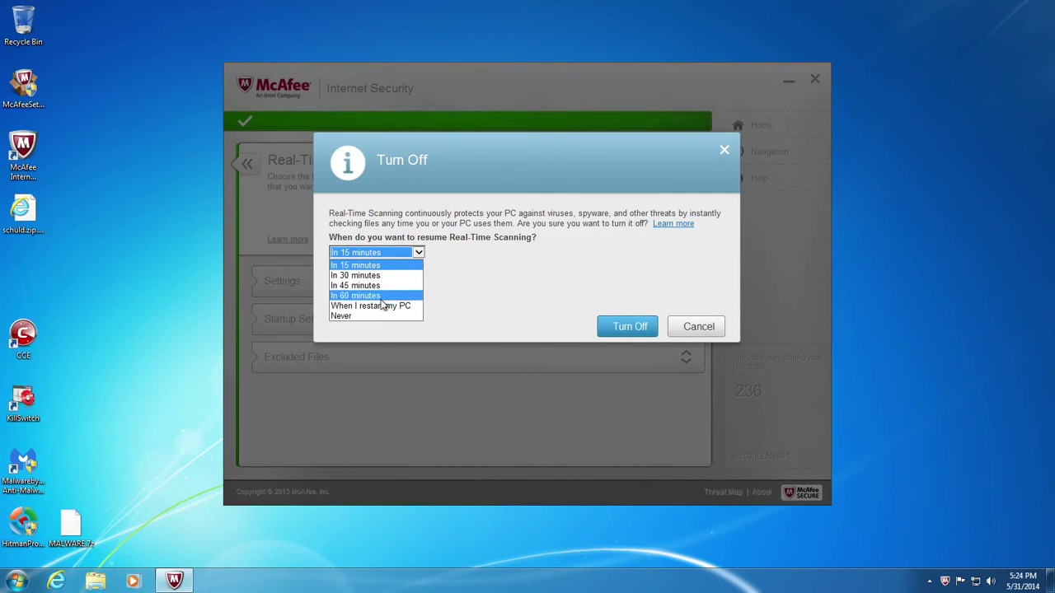
pyautogui.click(368, 308)
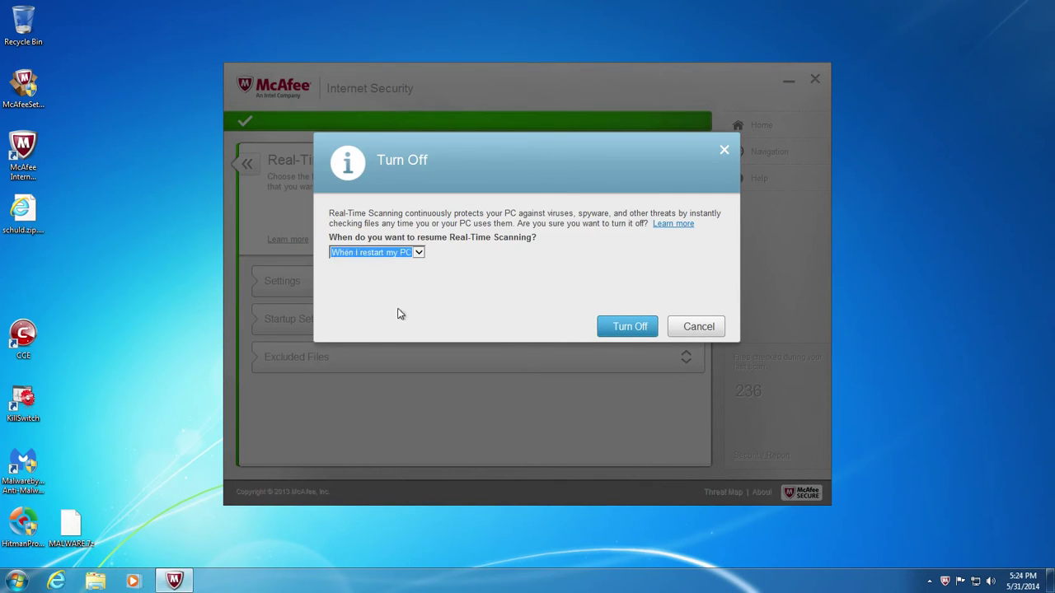
pyautogui.click(628, 327)
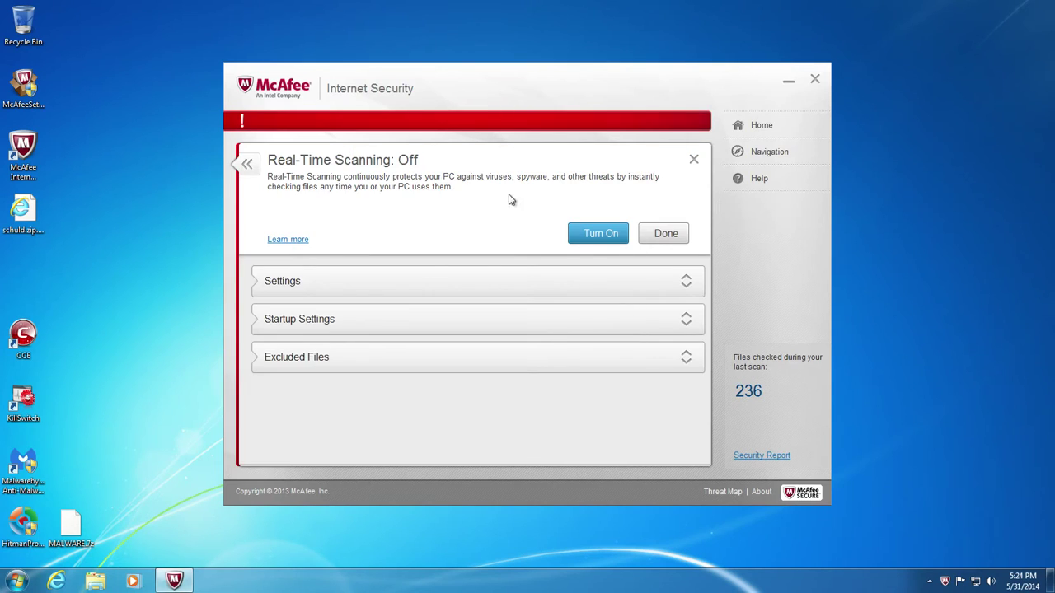
pyautogui.click(665, 233)
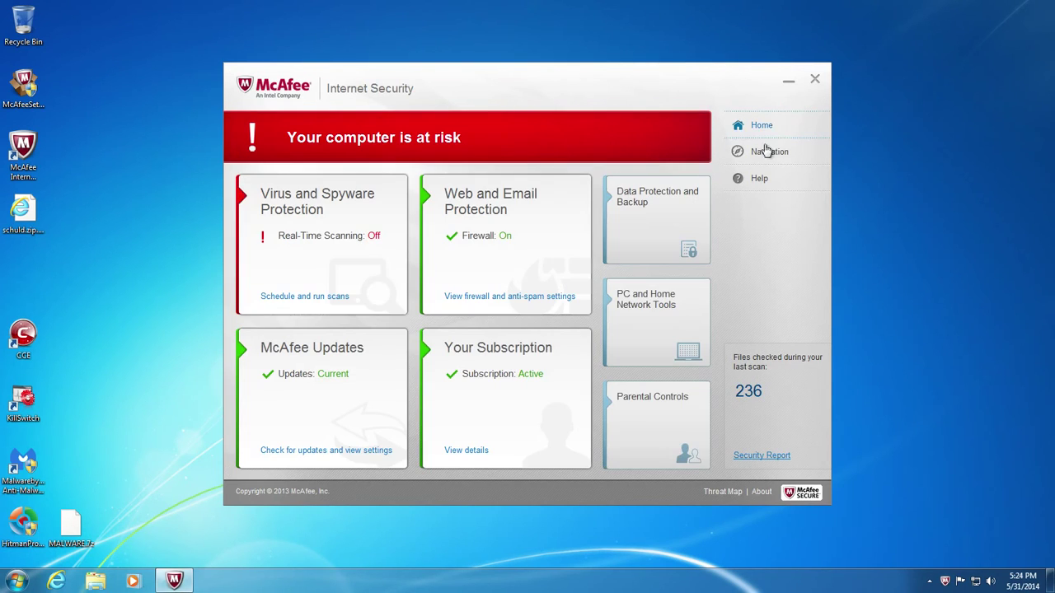
# - Close McAfee and extract MALWARE.7z onto the desktop with its password, dismissing the alerts
pyautogui.click(813, 79)
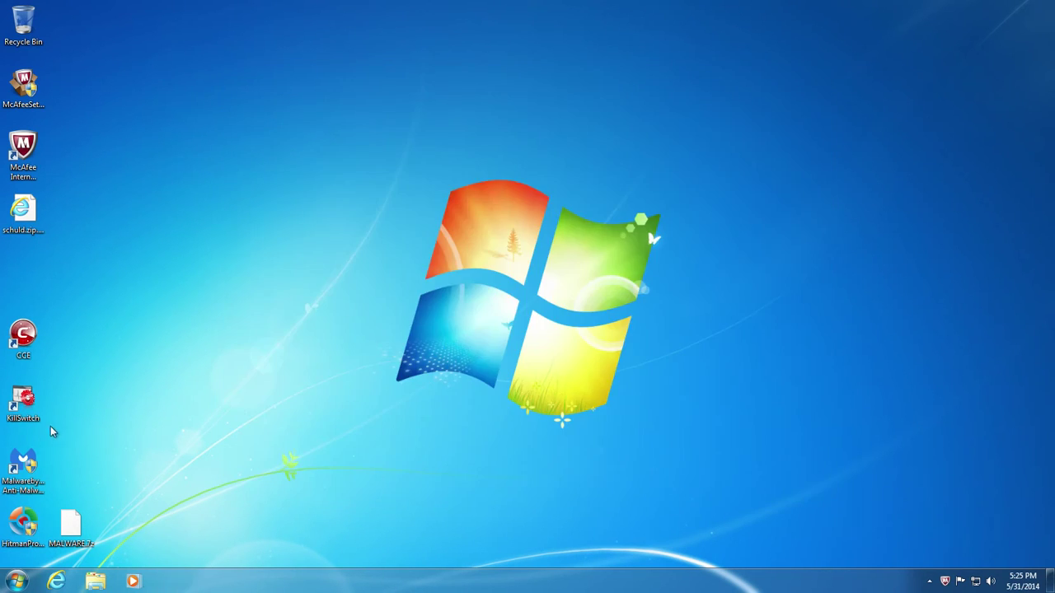
pyautogui.rightClick(74, 521)
pyautogui.moveTo(176, 317)
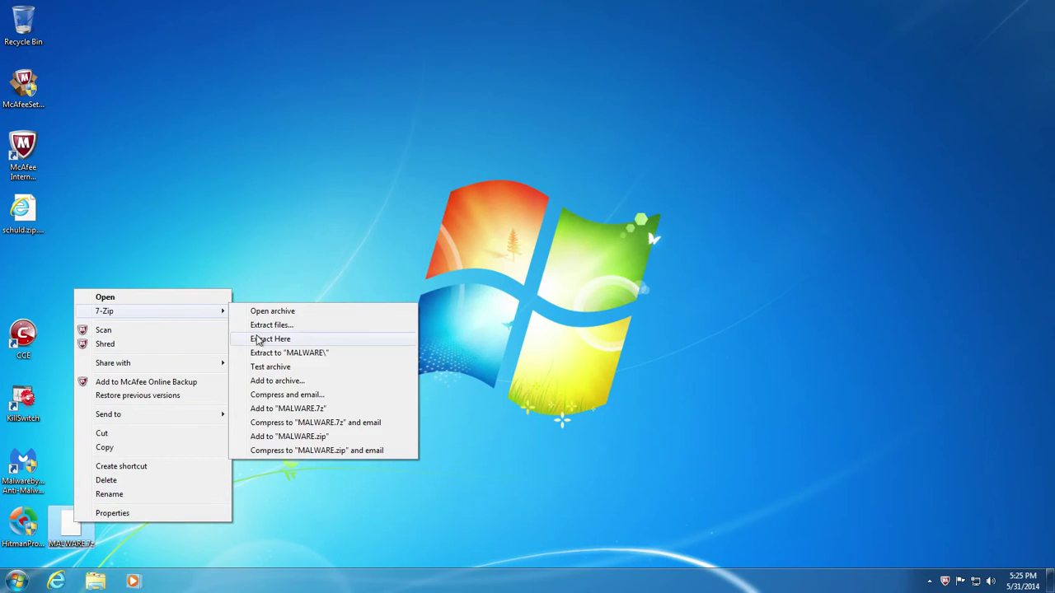
pyautogui.click(270, 338)
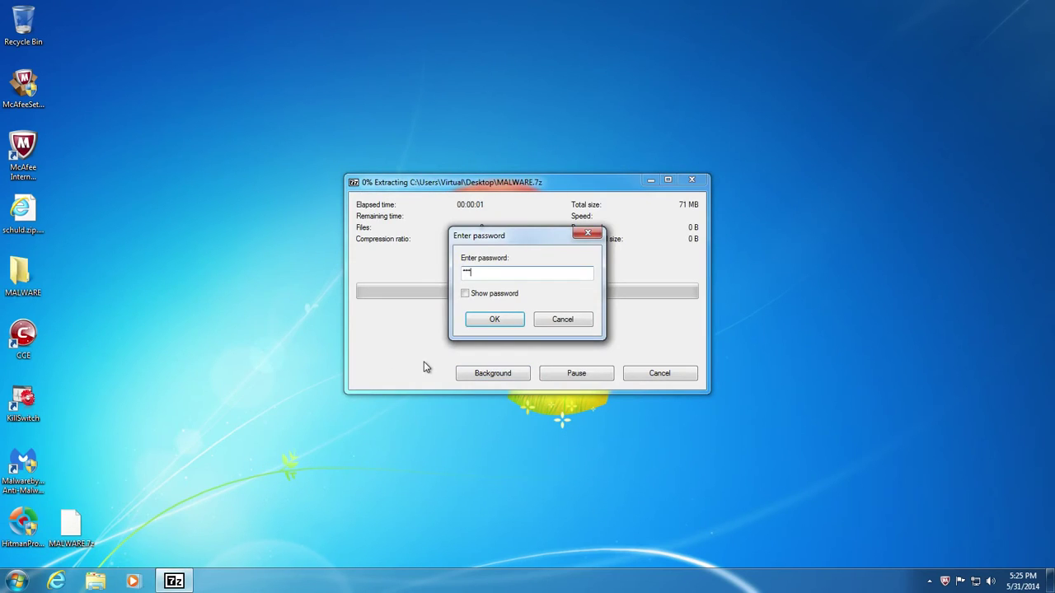
pyautogui.press('Return')
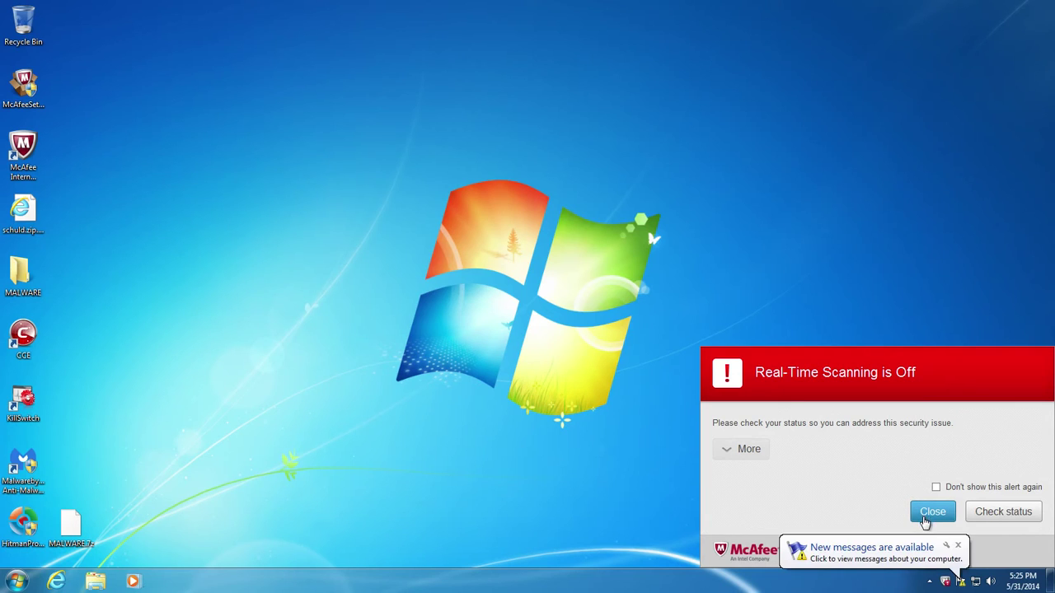
pyautogui.click(931, 512)
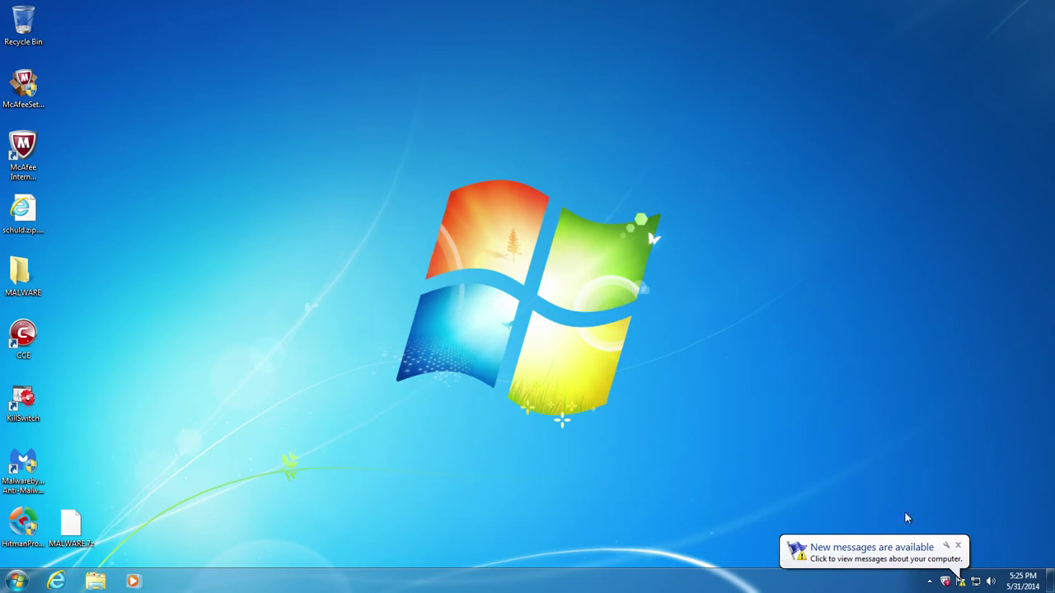
pyautogui.click(958, 546)
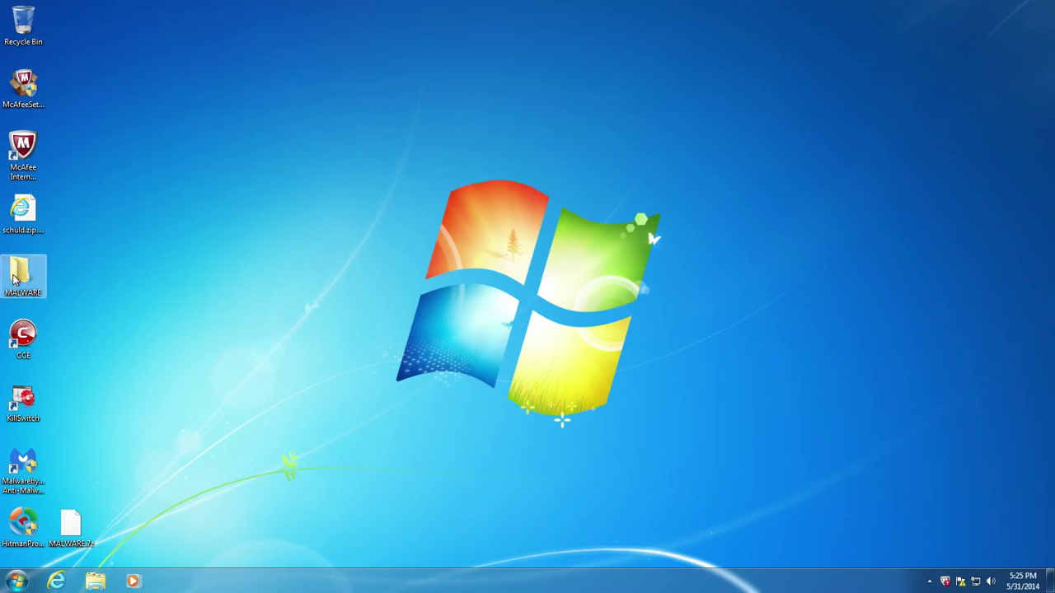
# - Move the archive icon beside Recycle Bin, then open the extracted MALWARE folder and its inner subfolder
pyautogui.moveTo(73, 515); pyautogui.dragTo(75, 21)
pyautogui.click(168, 60)
pyautogui.doubleClick(21, 274)
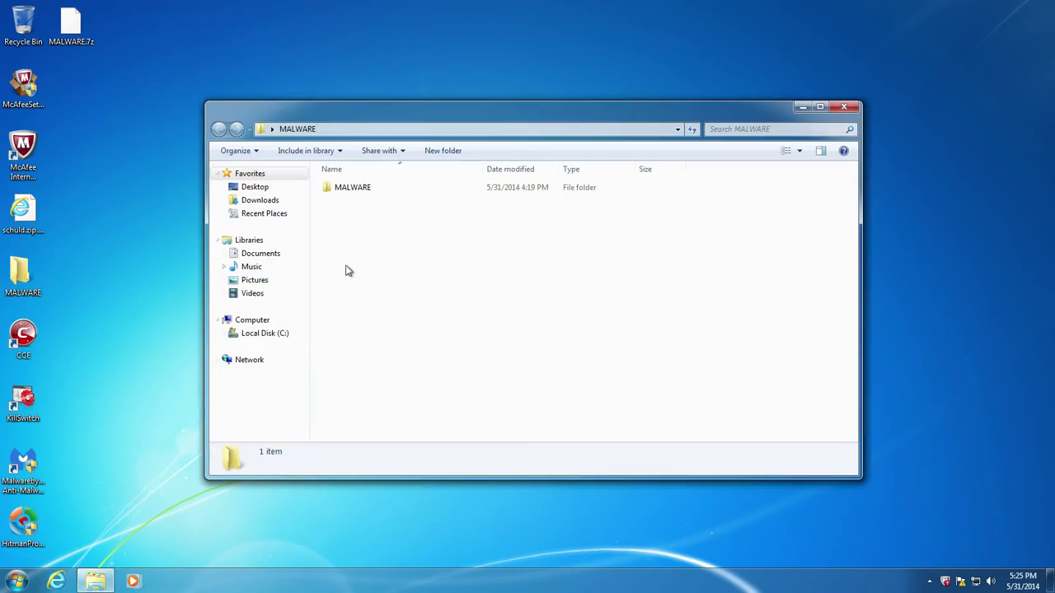
pyautogui.click(376, 188)
pyautogui.doubleClick(377, 187)
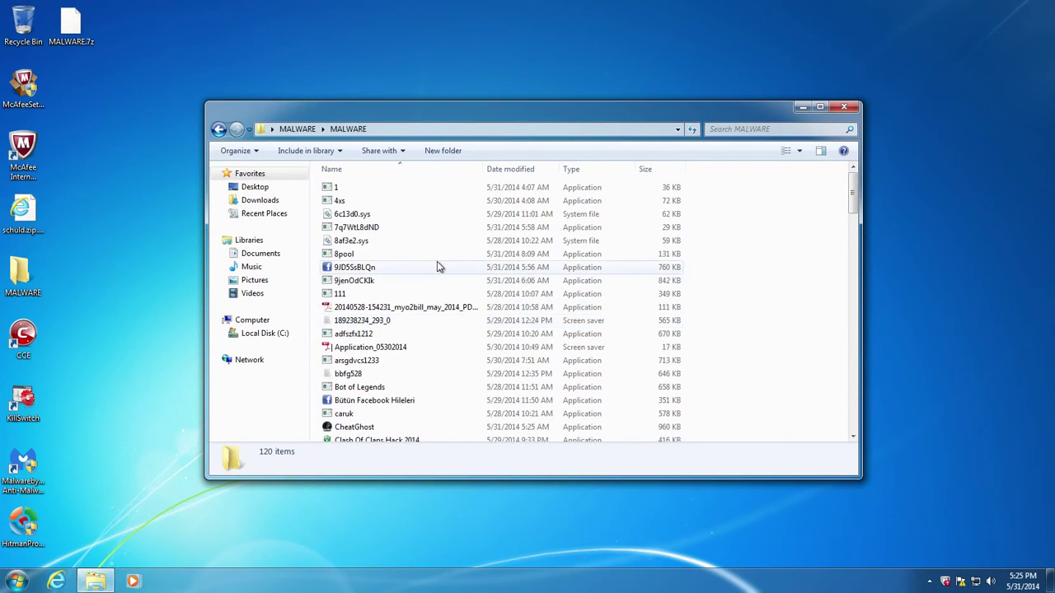
pyautogui.click(844, 106)
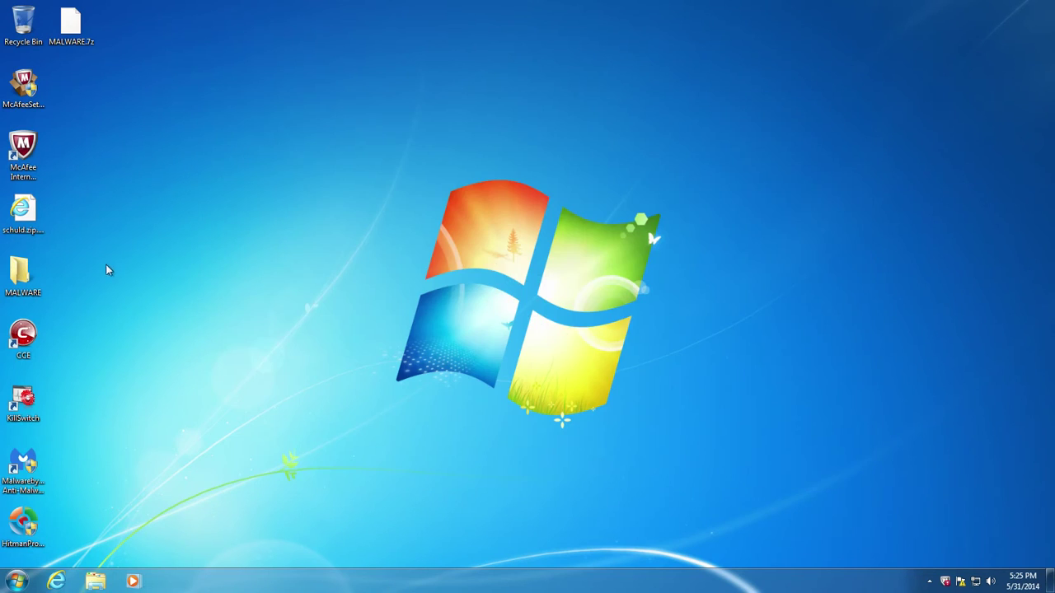
# - Start a McAfee scan of the MALWARE folder and launch Task Manager from the taskbar
pyautogui.rightClick(32, 284)
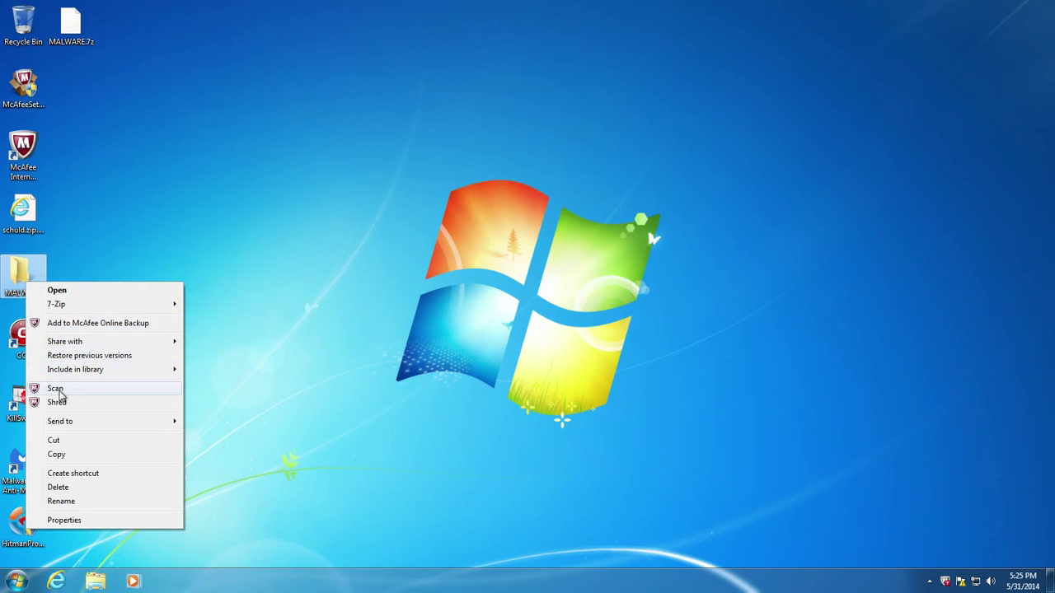
pyautogui.click(57, 389)
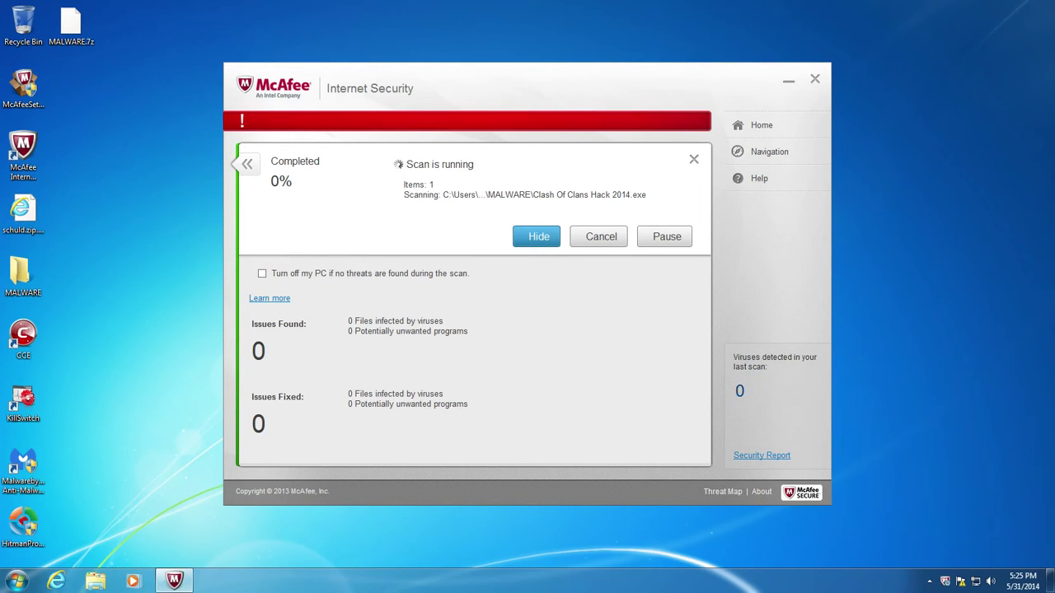
pyautogui.rightClick(316, 587)
pyautogui.click(341, 543)
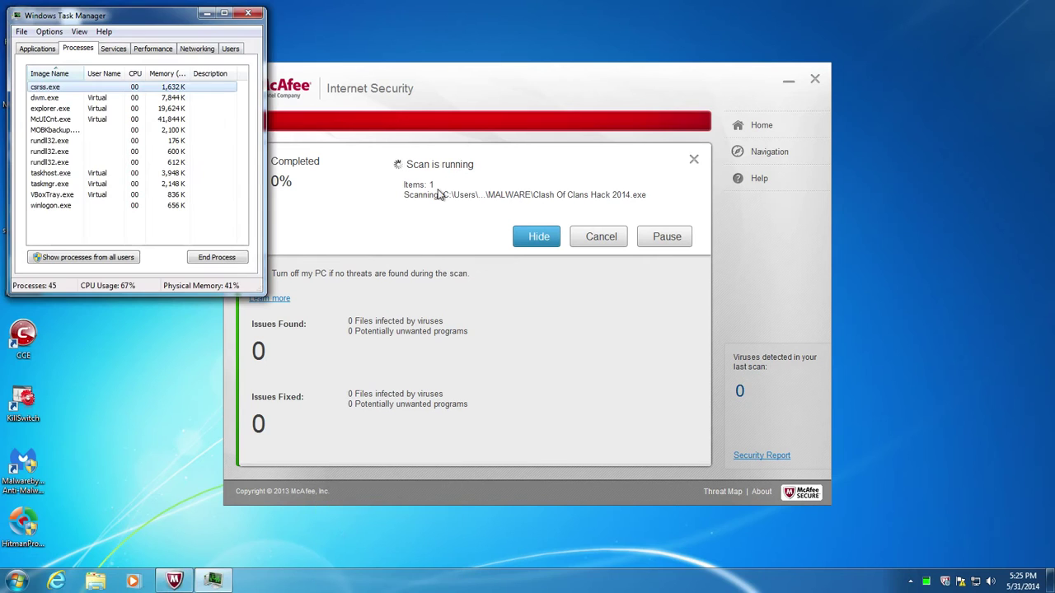
# - Show processes from all users, inspect dwm.exe and mcshield.exe, then close Task Manager
pyautogui.click(151, 49)
pyautogui.click(81, 49)
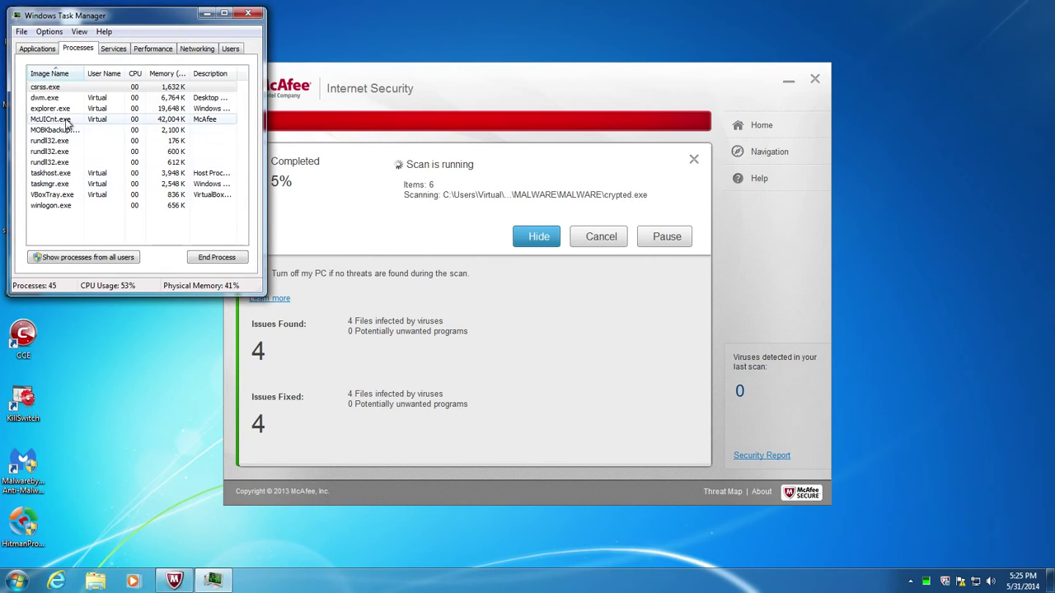
pyautogui.click(75, 256)
pyautogui.click(68, 141)
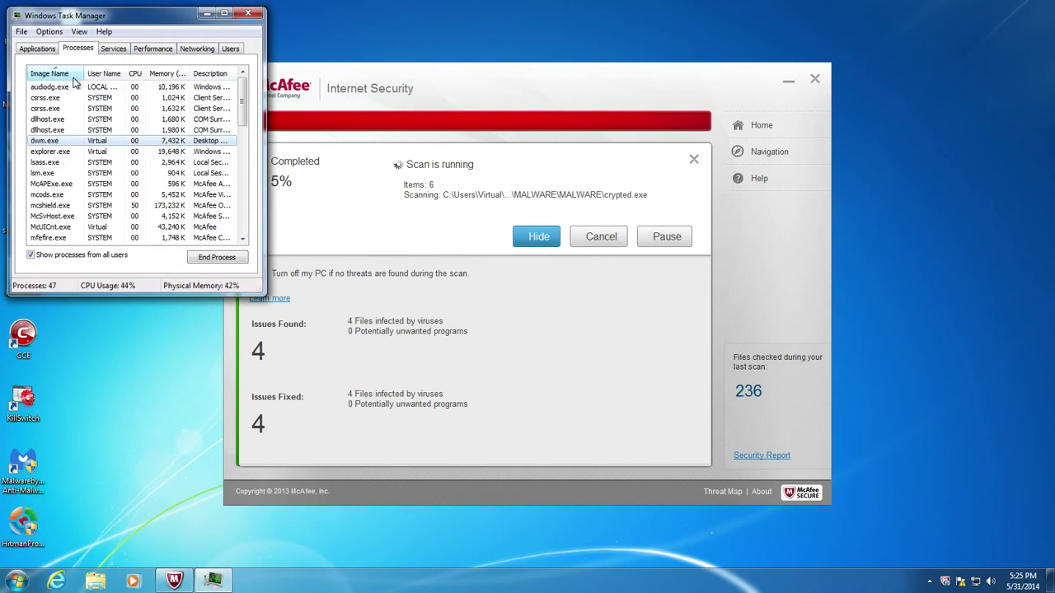
pyautogui.scroll(-2, 74, 161)
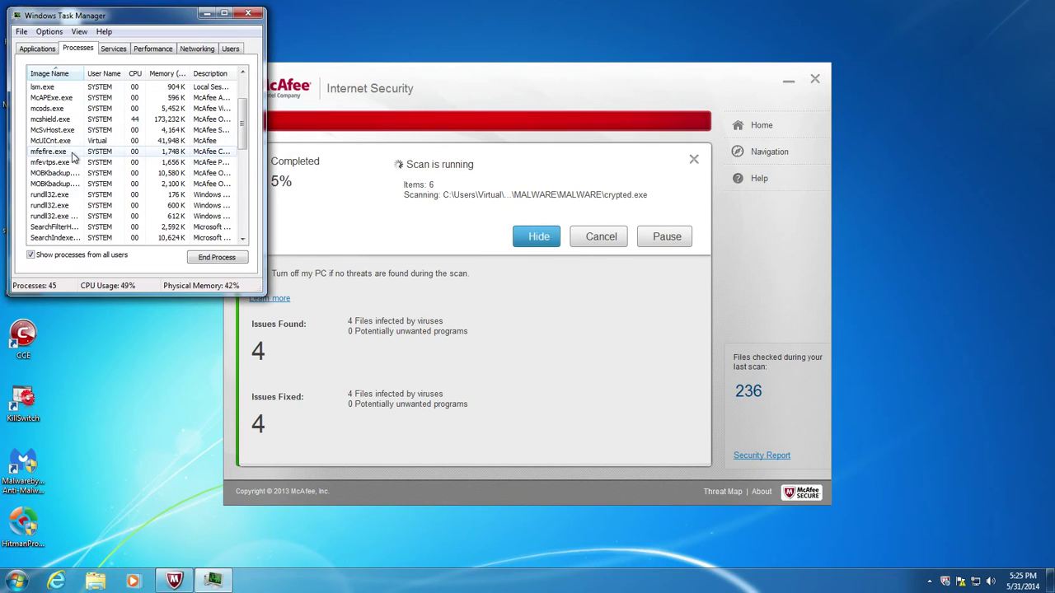
pyautogui.click(64, 119)
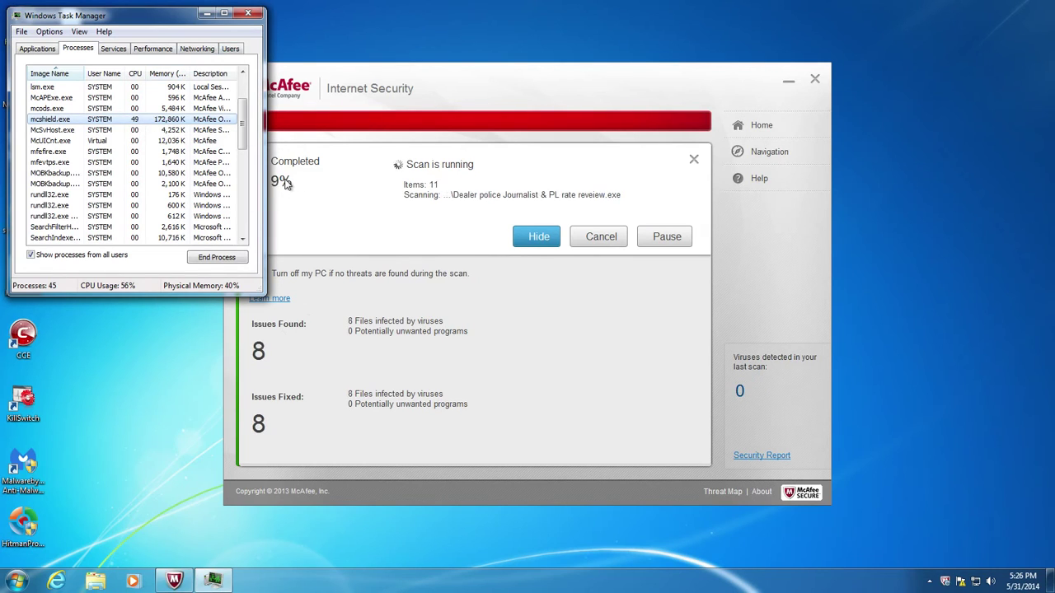
pyautogui.moveTo(154, 17); pyautogui.dragTo(651, 138)
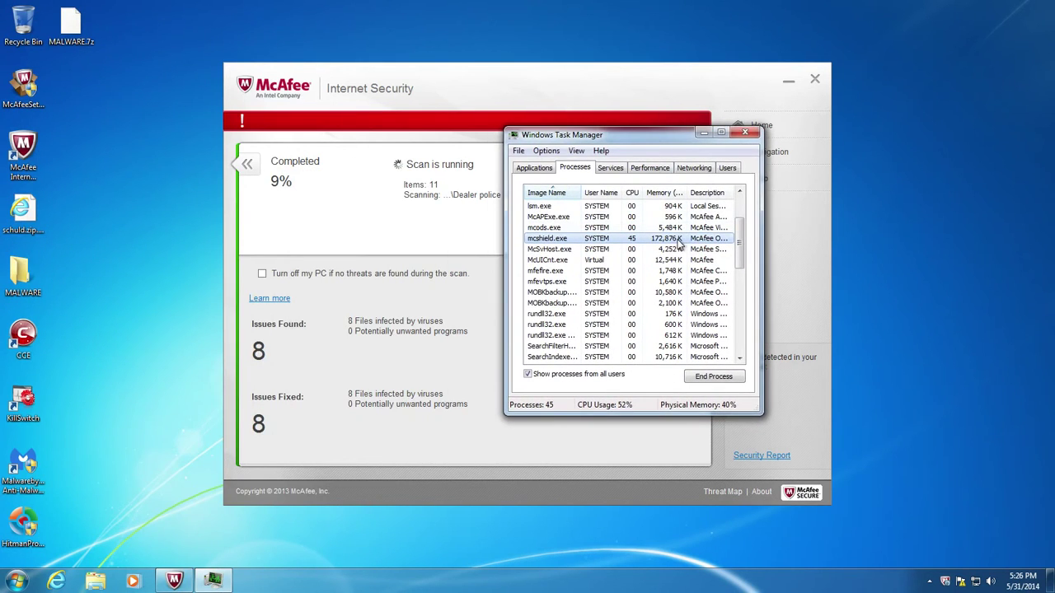
pyautogui.click(745, 133)
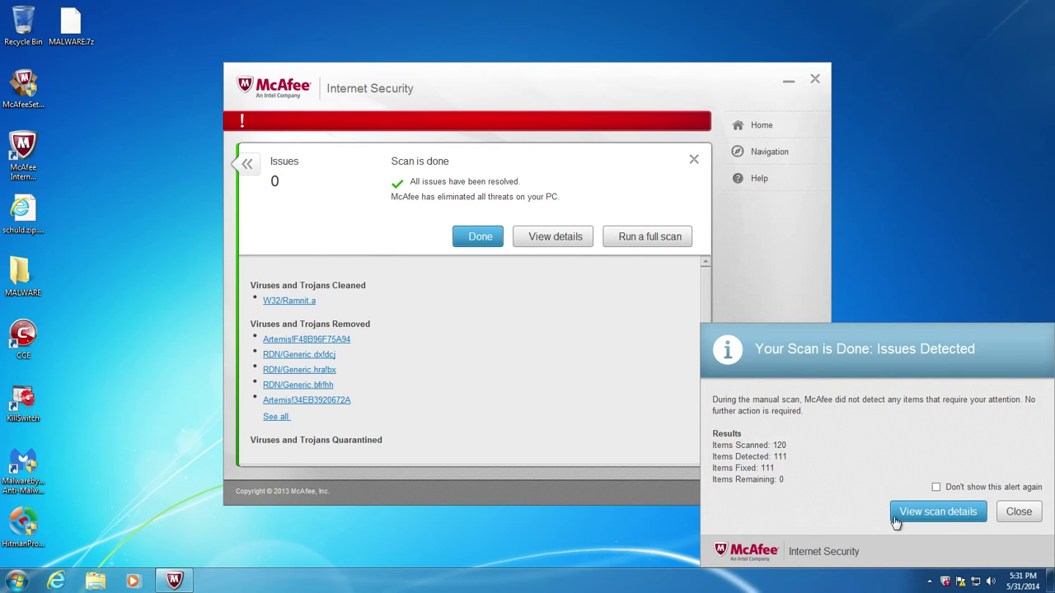
# - Close the 'Your Scan is Done' alert once the scan finishes
pyautogui.click(1006, 517)
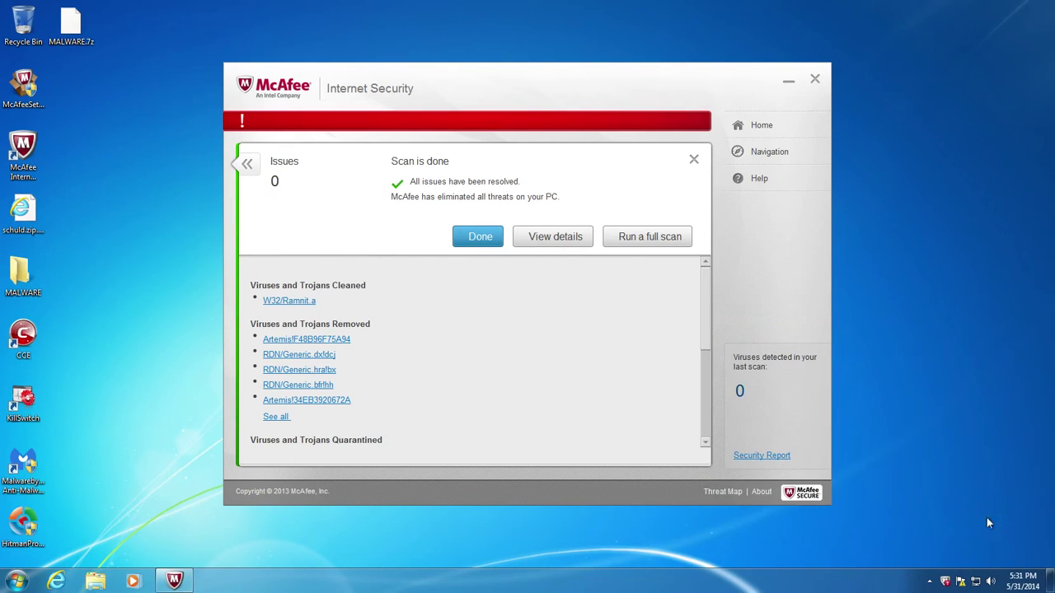
# - Close the scan results and turn Real-Time Scanning back on under Virus and Spyware Protection
pyautogui.click(481, 242)
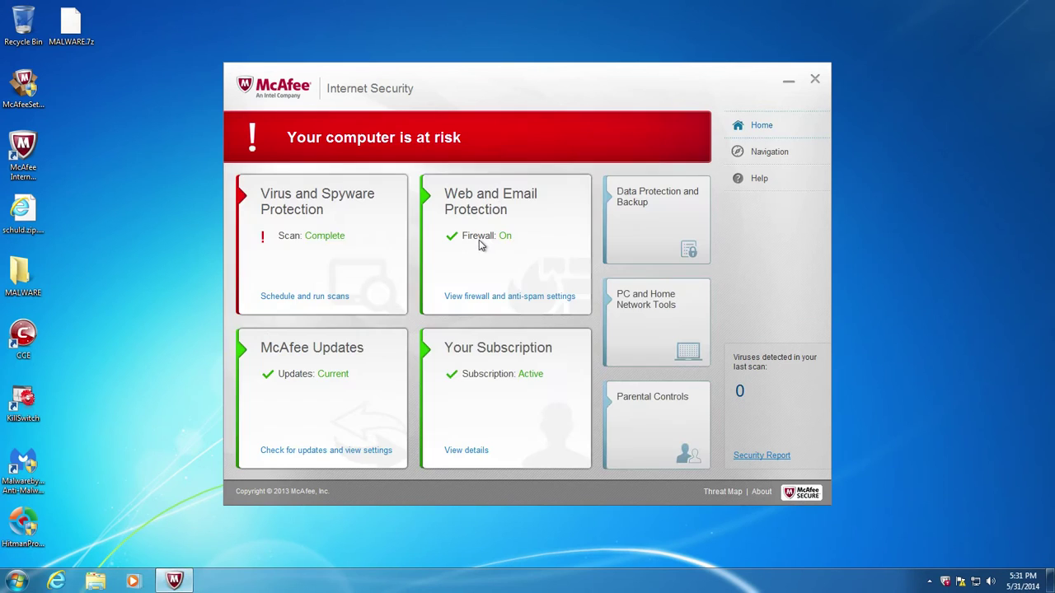
pyautogui.click(357, 247)
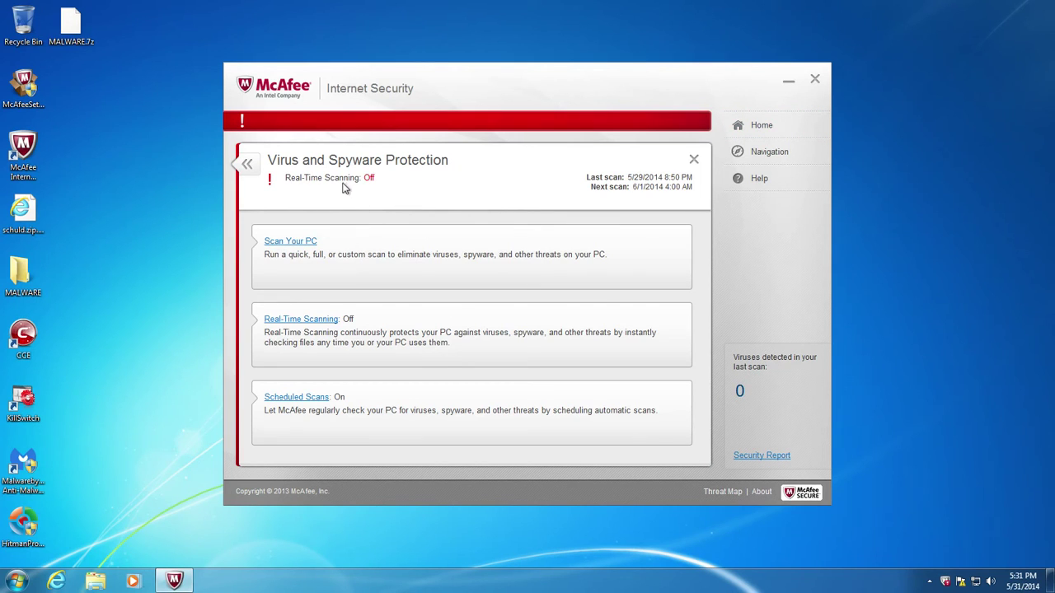
pyautogui.click(248, 165)
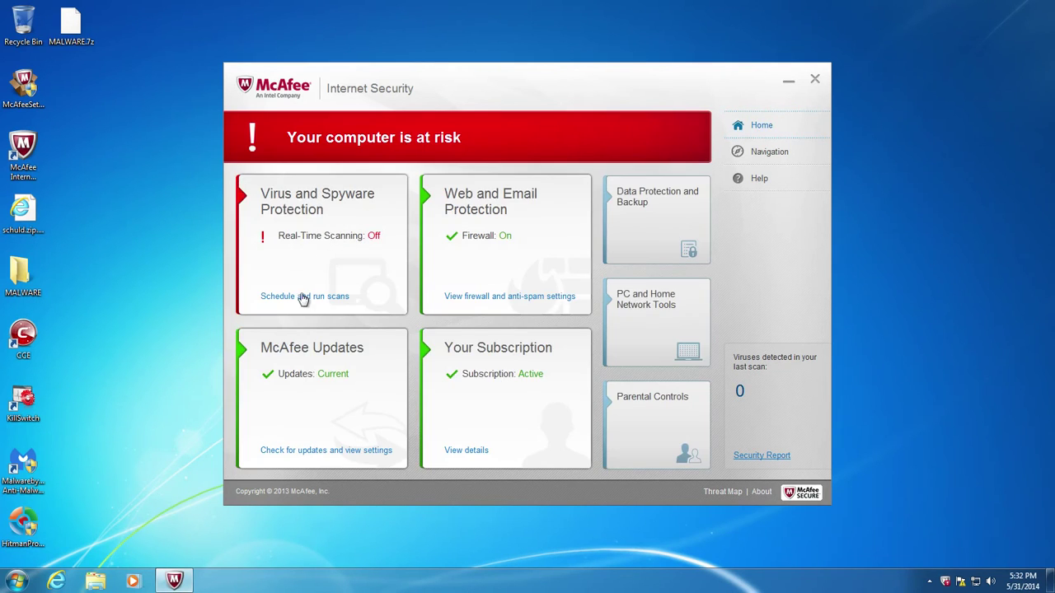
pyautogui.click(303, 238)
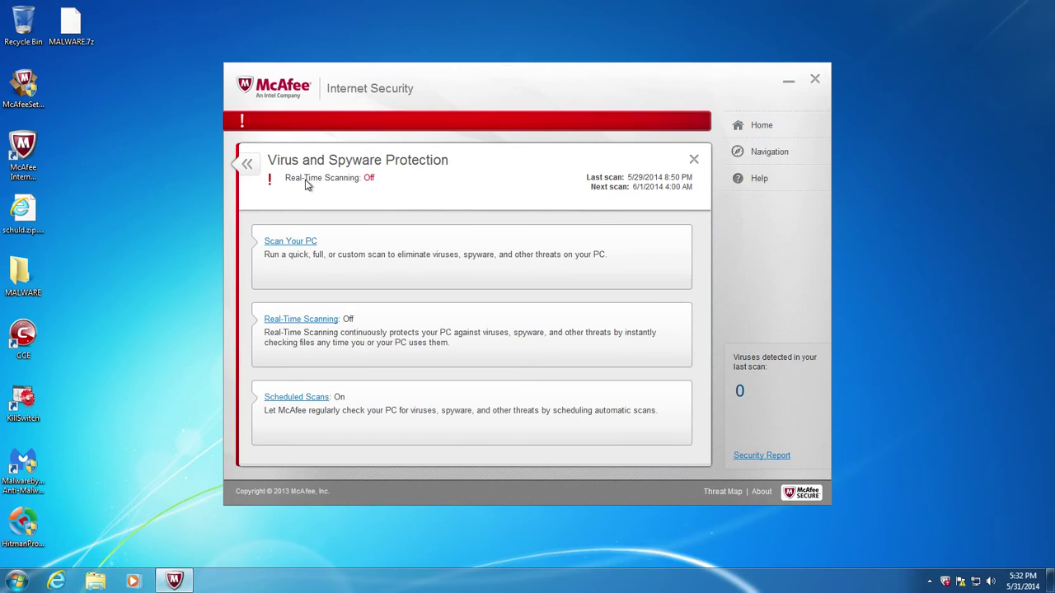
pyautogui.click(293, 327)
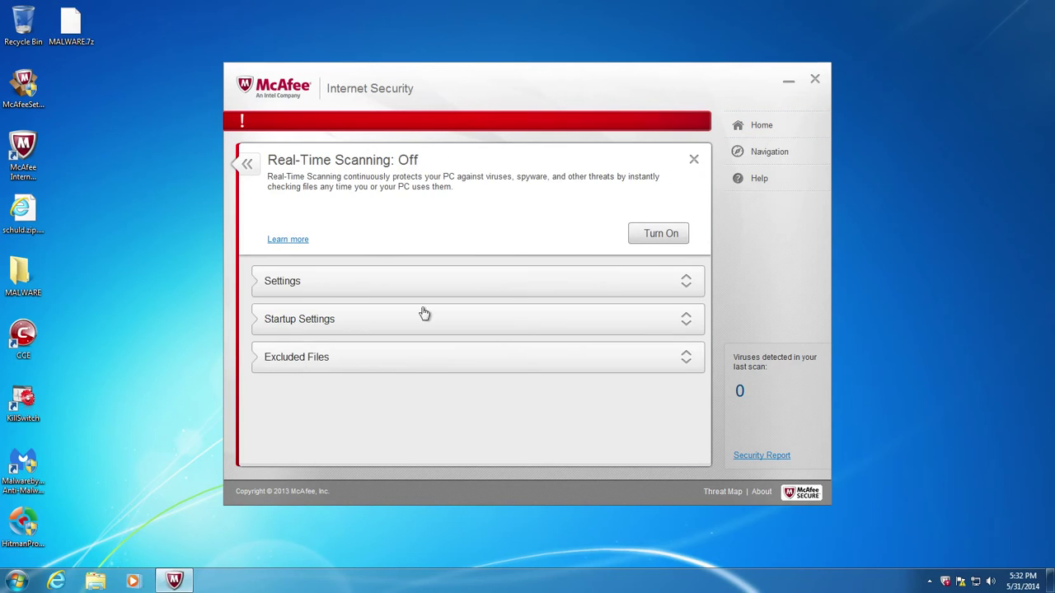
pyautogui.click(664, 234)
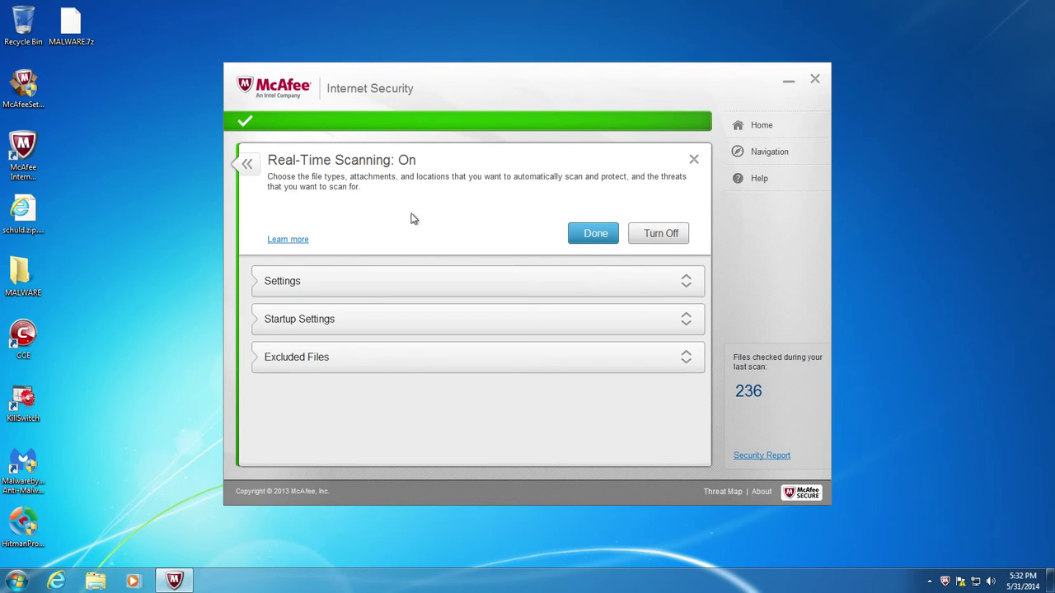
pyautogui.click(586, 242)
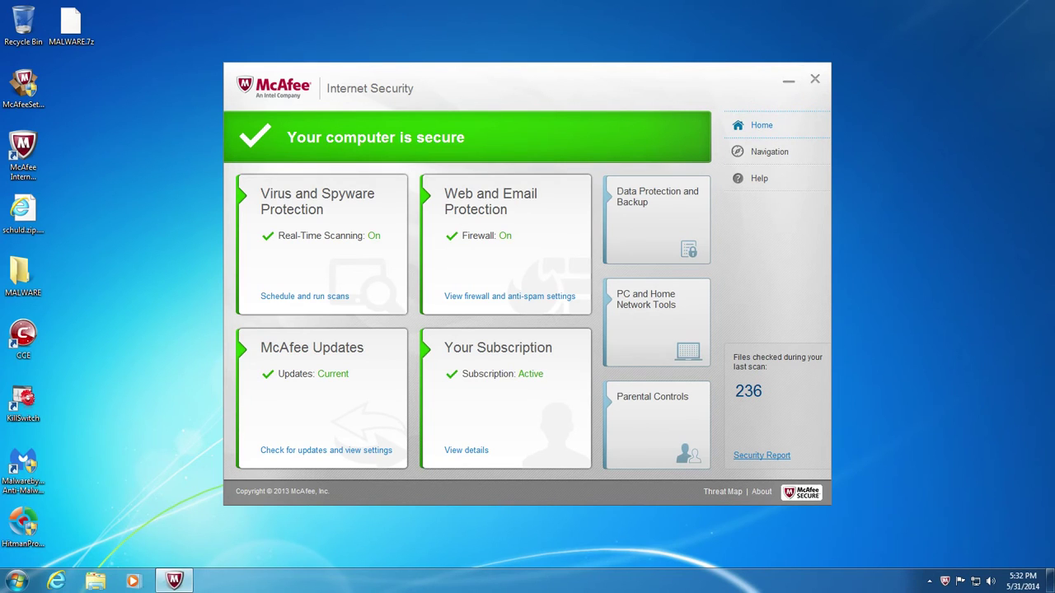
# - Rescan the desktop MALWARE folder with McAfee, dismiss the 0-issue results, and close McAfee
pyautogui.click(813, 78)
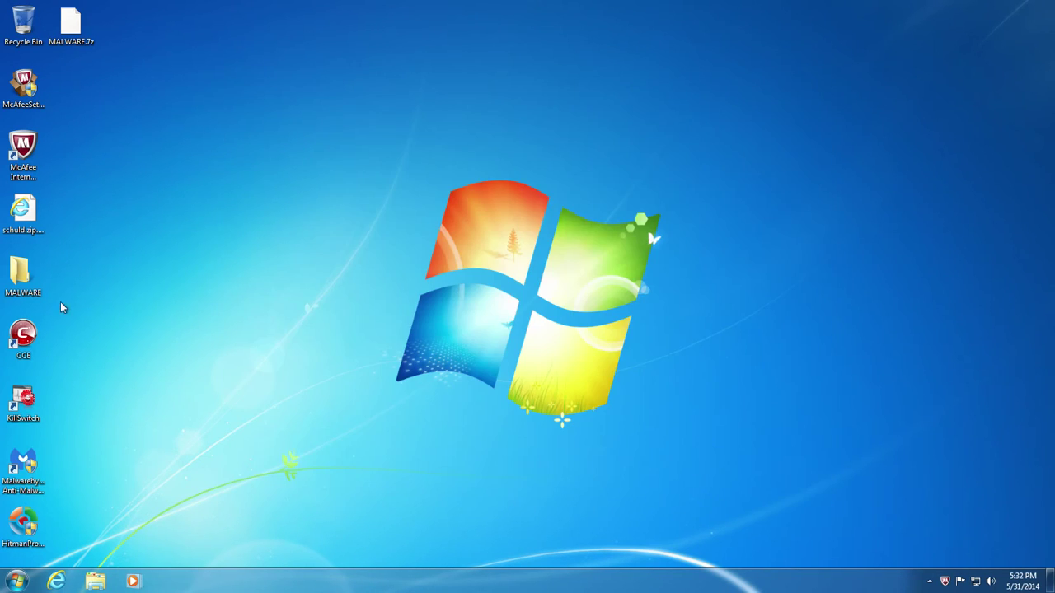
pyautogui.rightClick(23, 282)
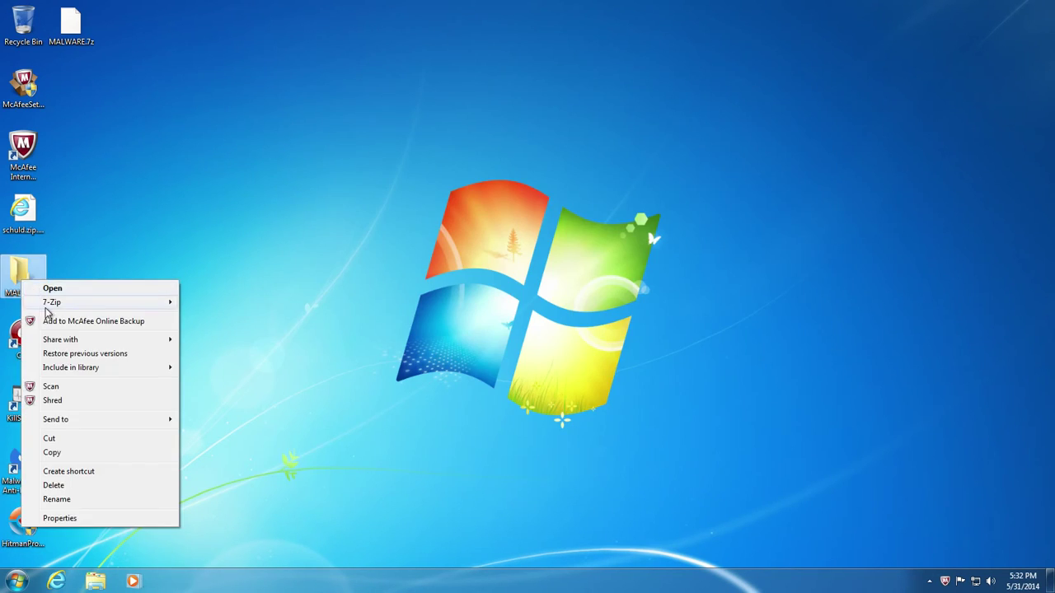
pyautogui.click(51, 385)
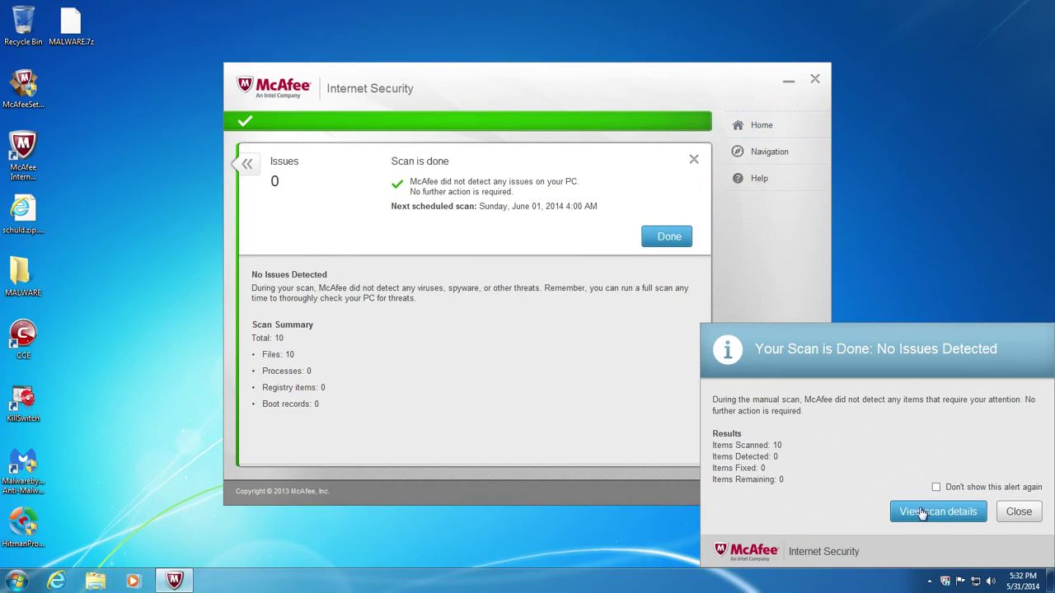
pyautogui.click(1002, 511)
pyautogui.click(681, 241)
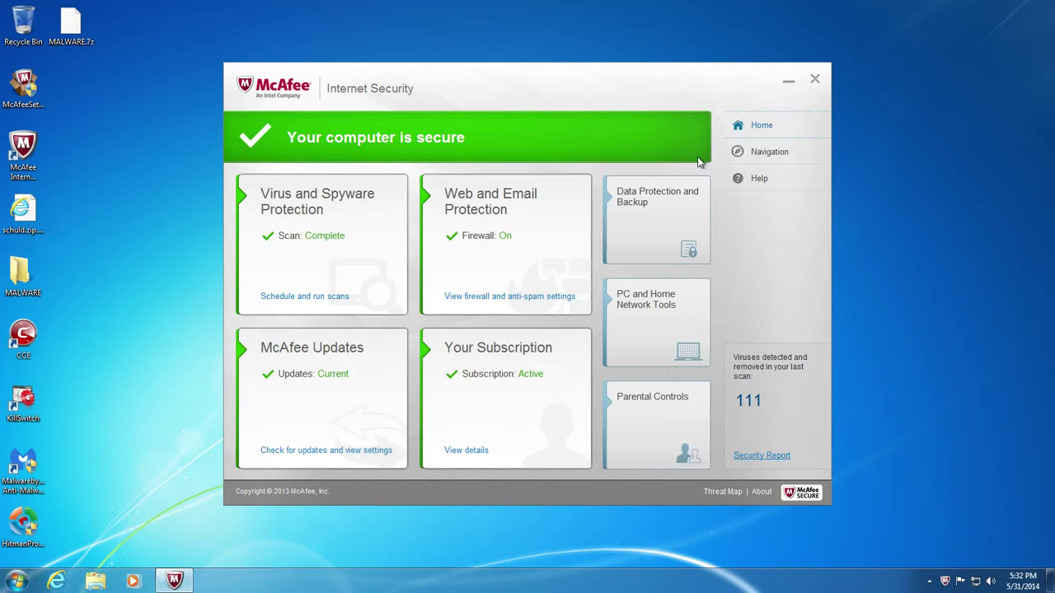
pyautogui.click(814, 78)
# - Open the inner MALWARE folder of 10 samples, then move, clear and close the stray Calculator
pyautogui.doubleClick(43, 275)
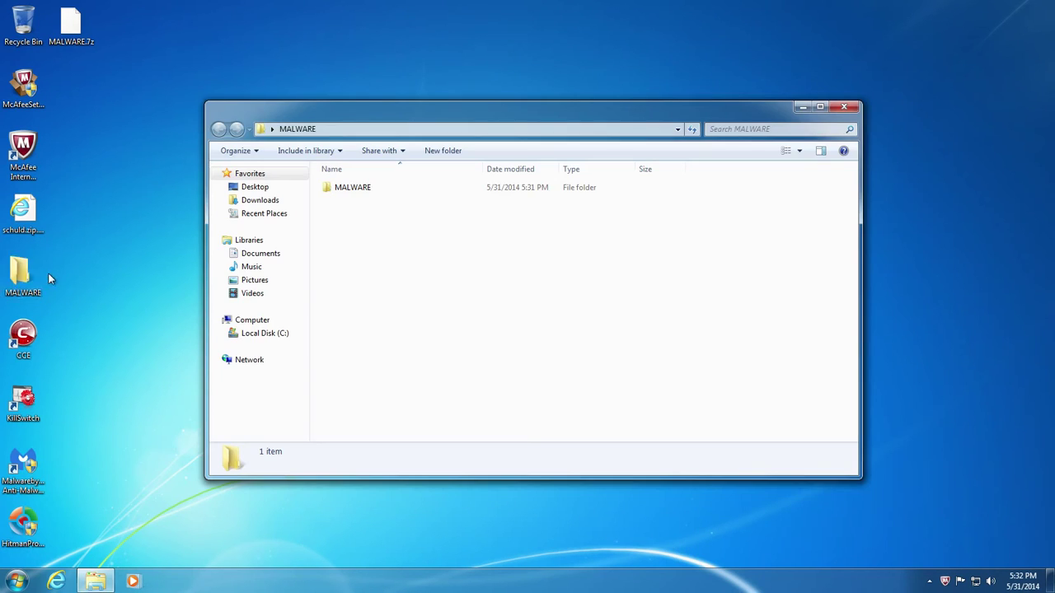
pyautogui.doubleClick(358, 188)
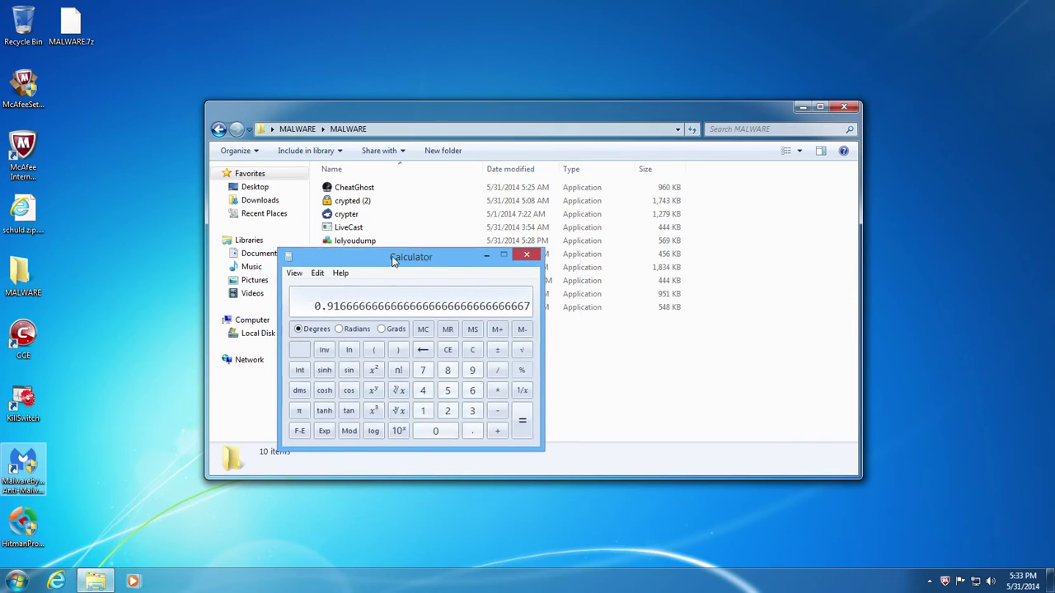
pyautogui.moveTo(392, 252); pyautogui.dragTo(817, 196)
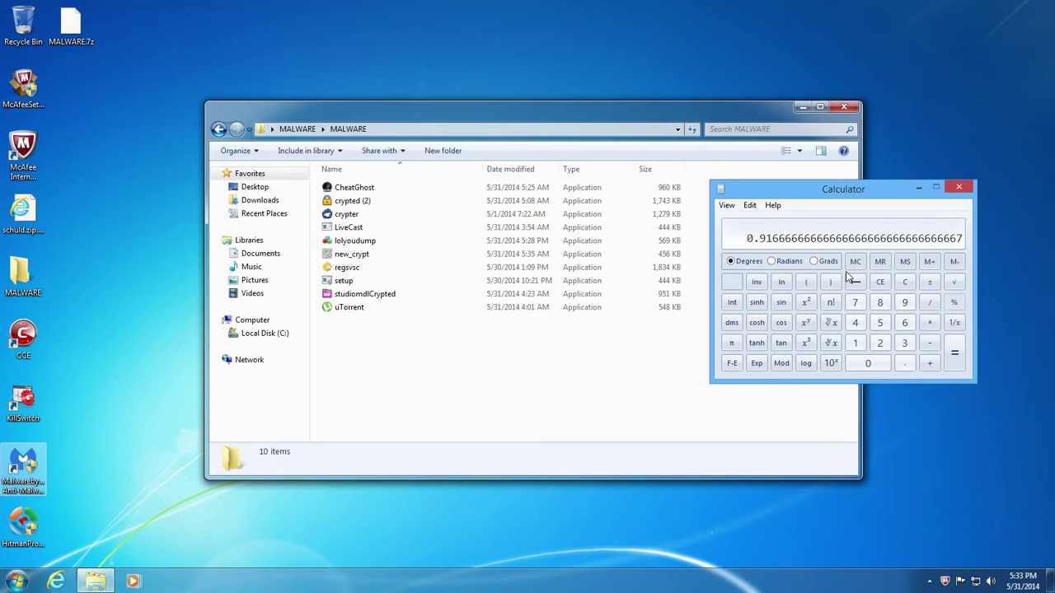
pyautogui.moveTo(832, 189); pyautogui.dragTo(790, 234)
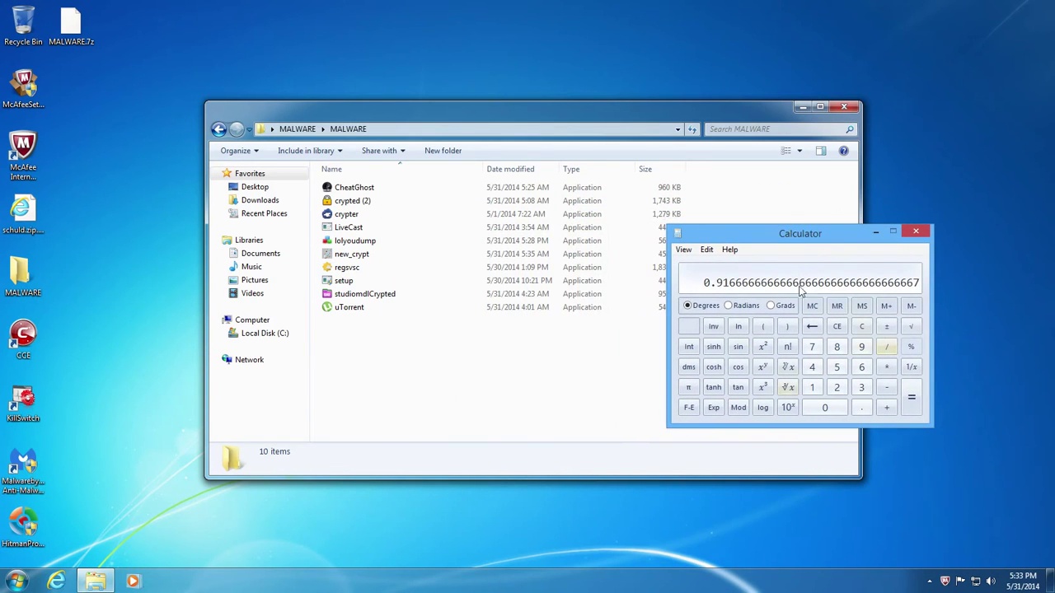
pyautogui.click(862, 328)
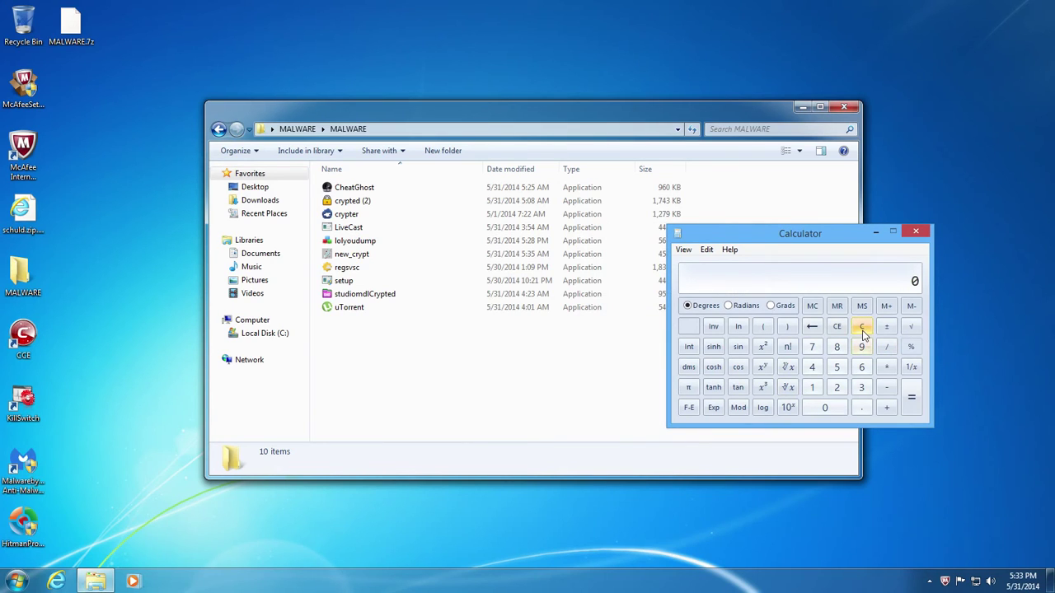
pyautogui.click(917, 232)
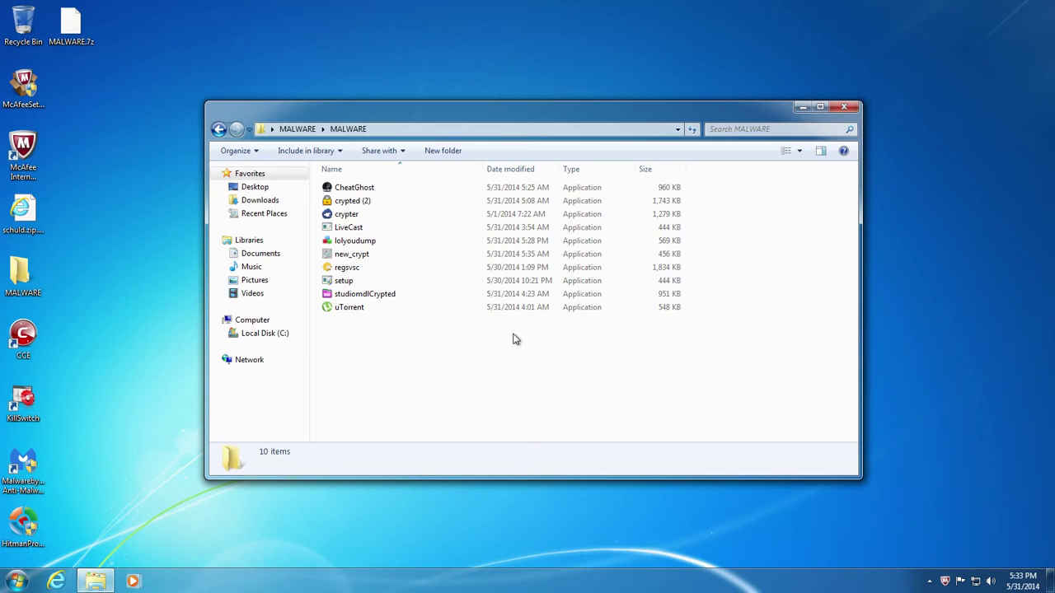
# - Confirm McAfee shows the PC secure with real-time scanning on, then launch COMODO KillSwitch
pyautogui.moveTo(427, 341); pyautogui.dragTo(366, 183)
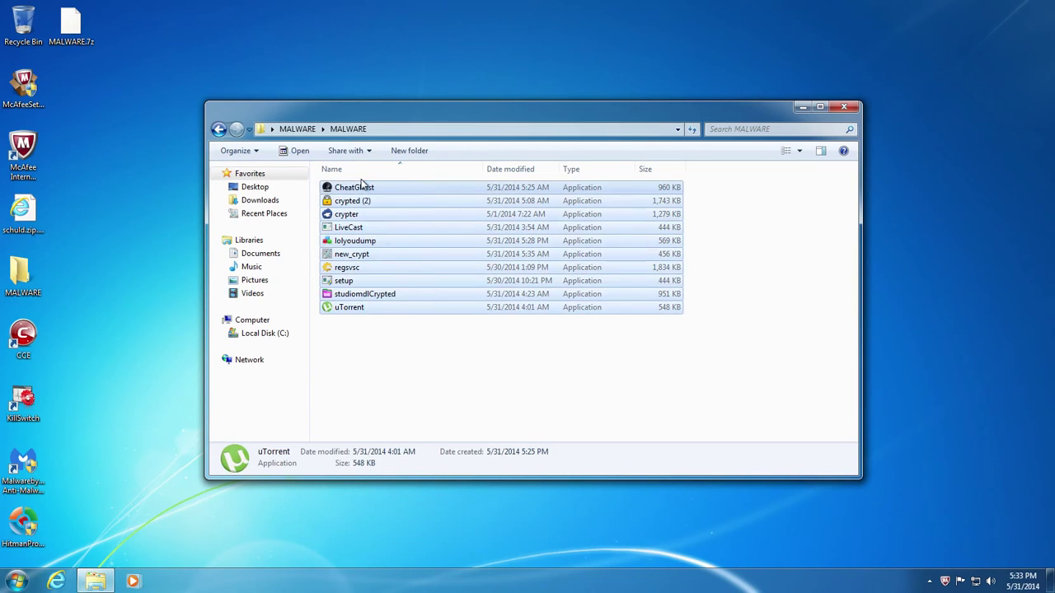
pyautogui.click(396, 336)
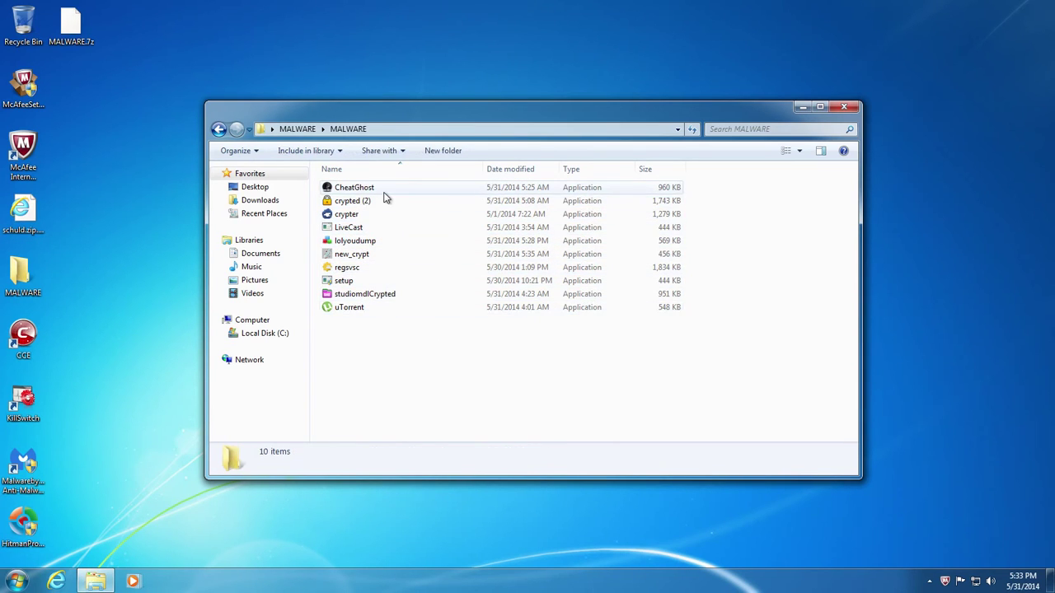
pyautogui.doubleClick(944, 580)
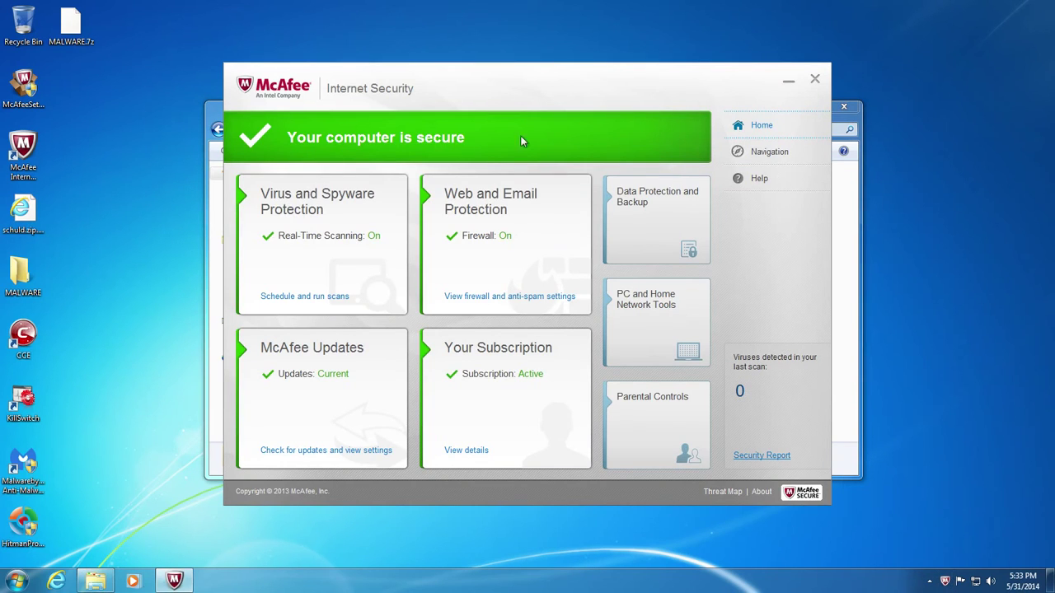
pyautogui.click(813, 81)
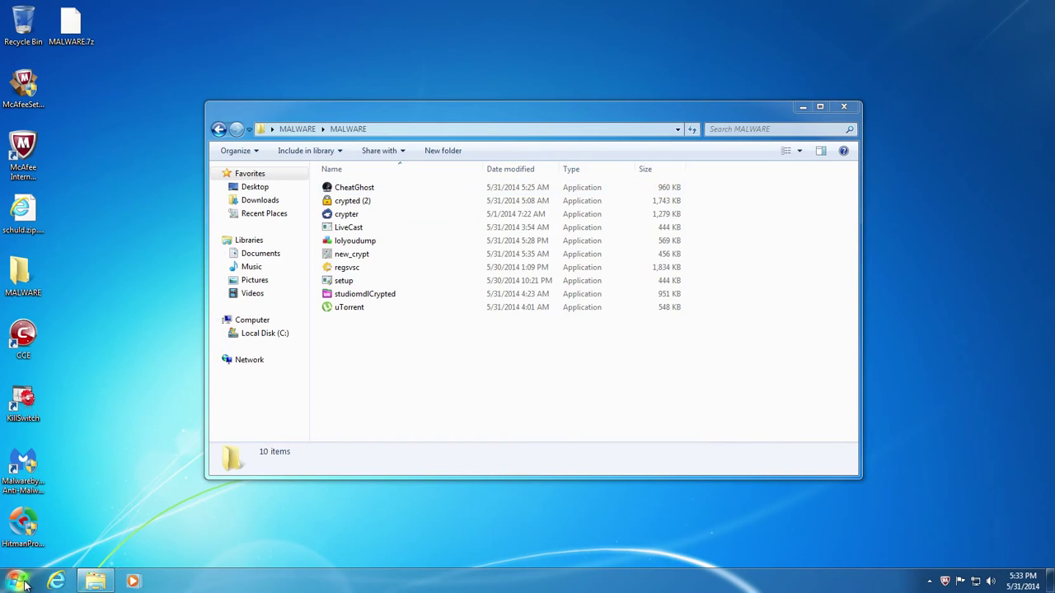
pyautogui.doubleClick(27, 396)
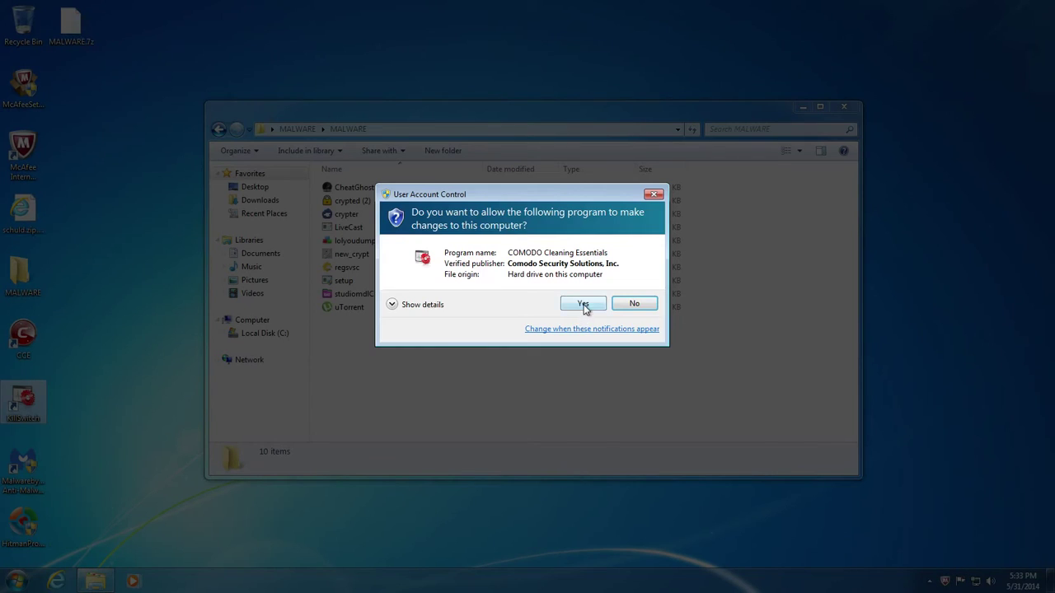
# - Allow KillSwitch to run as administrator and hide safe processes so the list is empty
pyautogui.click(583, 304)
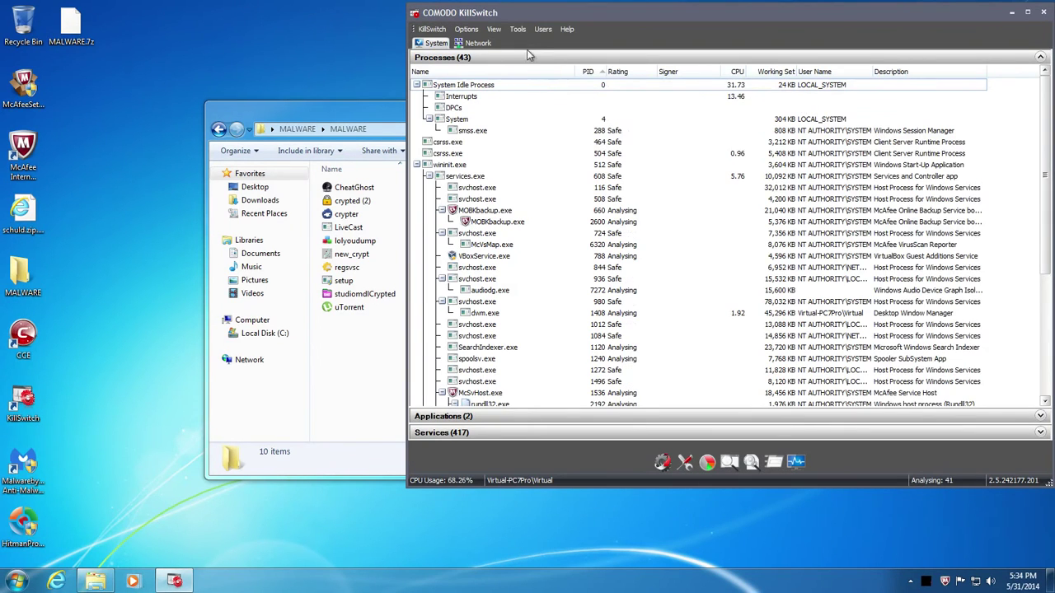
pyautogui.click(517, 29)
pyautogui.click(505, 75)
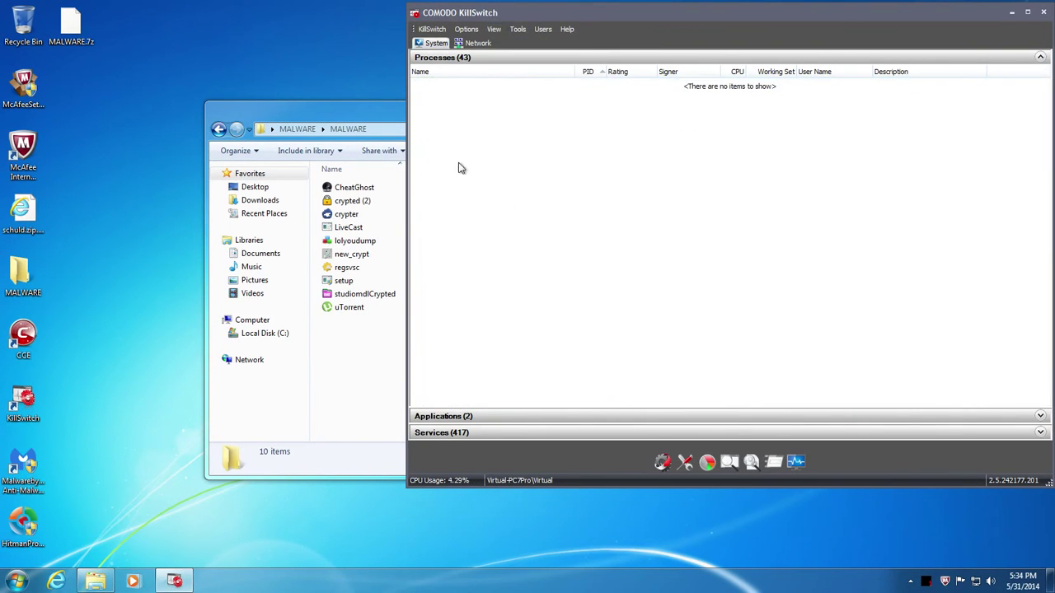
# - Resize KillSwitch on the right and move the MALWARE folder window up and left
pyautogui.moveTo(409, 317); pyautogui.dragTo(789, 330)
pyautogui.moveTo(888, 489); pyautogui.dragTo(888, 565)
pyautogui.moveTo(578, 113); pyautogui.dragTo(402, 82)
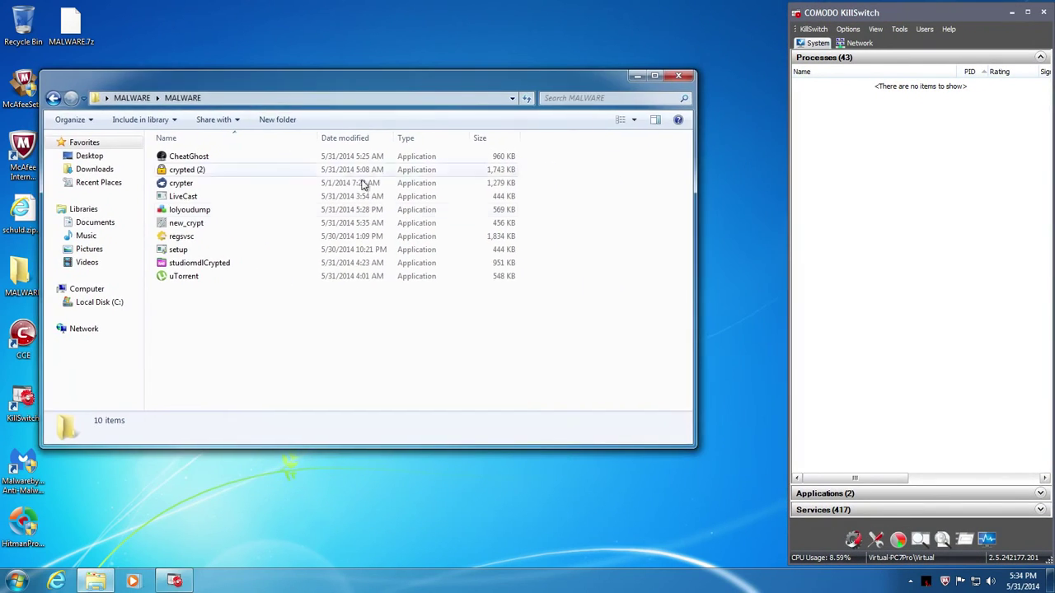
# - Run the CheatGhost, crypted (2) and crypter samples, approving regsvc.exe's permission prompt
pyautogui.doubleClick(177, 160)
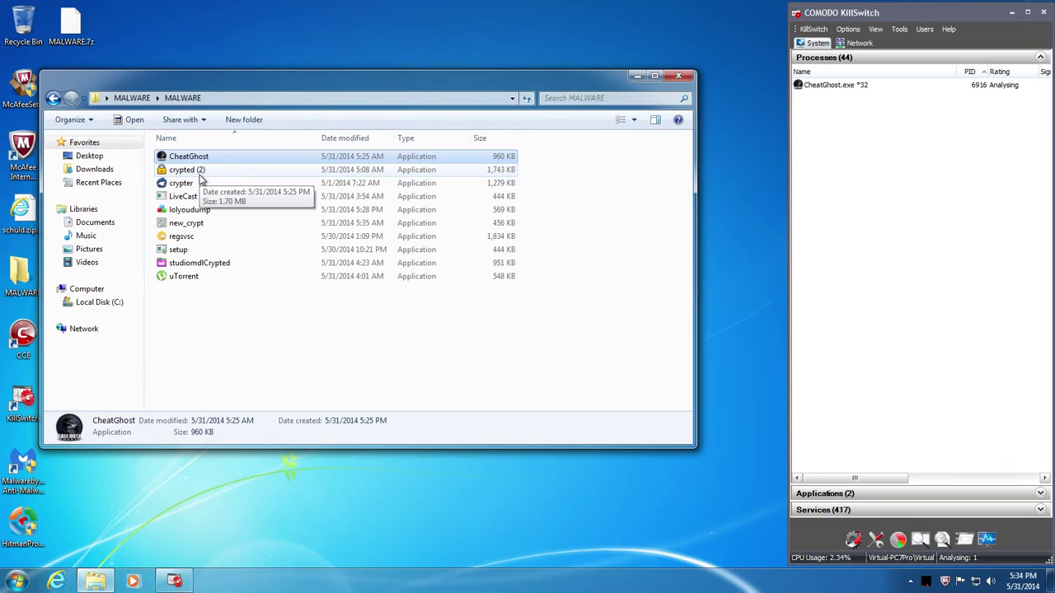
pyautogui.doubleClick(199, 171)
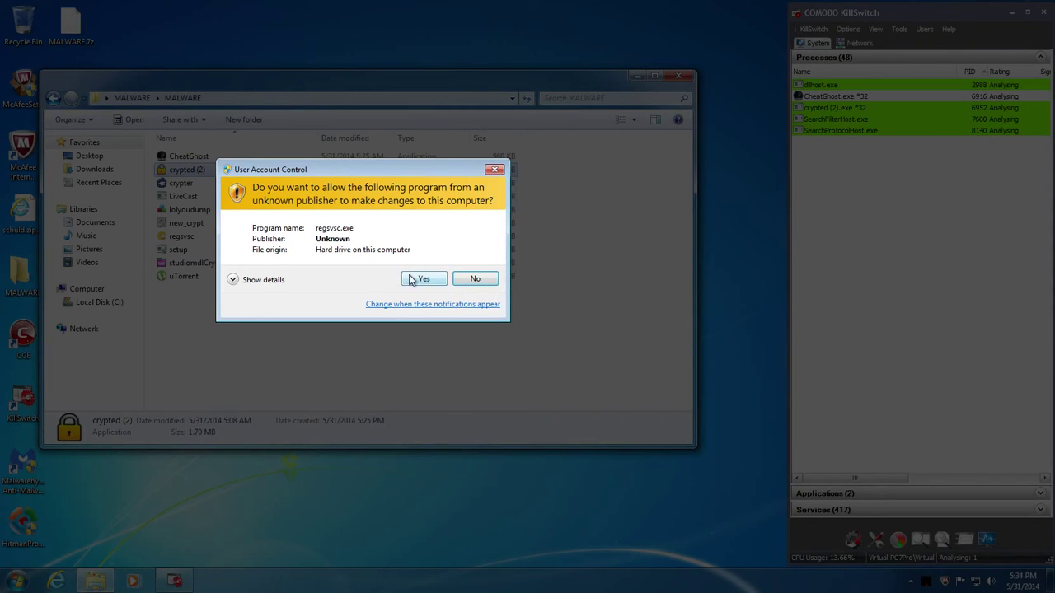
pyautogui.click(410, 275)
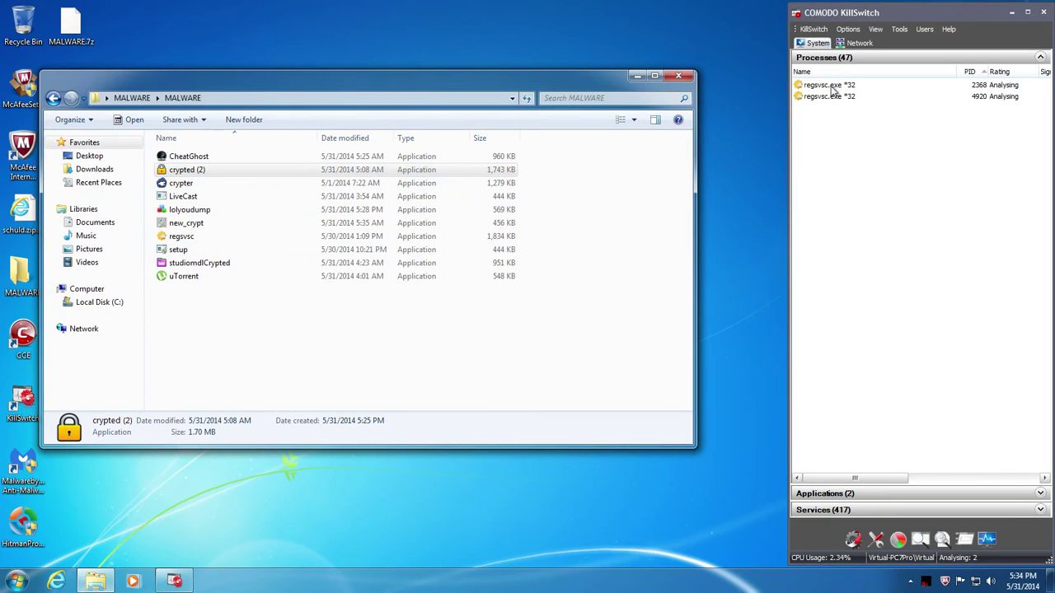
pyautogui.doubleClick(175, 185)
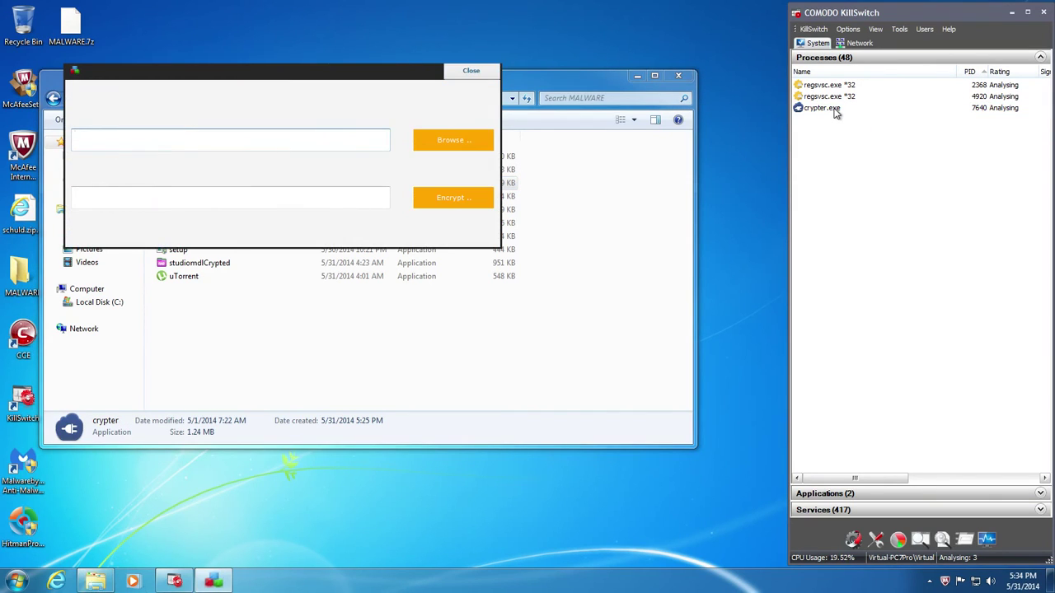
pyautogui.click(472, 71)
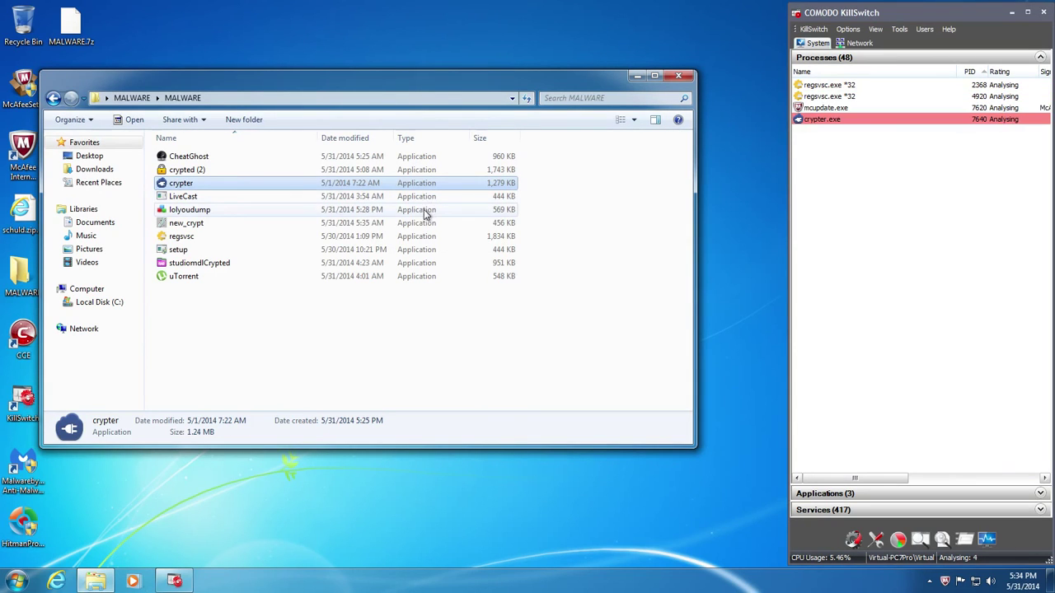
# - Inspect the second regsvsc.exe process (PID 4920) in KillSwitch and clear the crypter selection
pyautogui.click(818, 97)
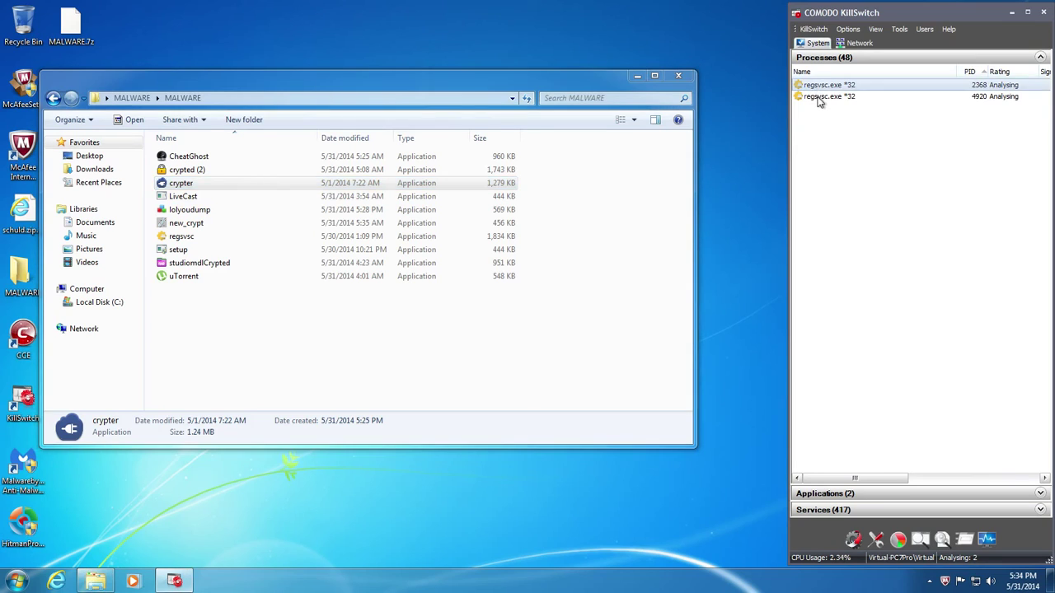
pyautogui.click(817, 97)
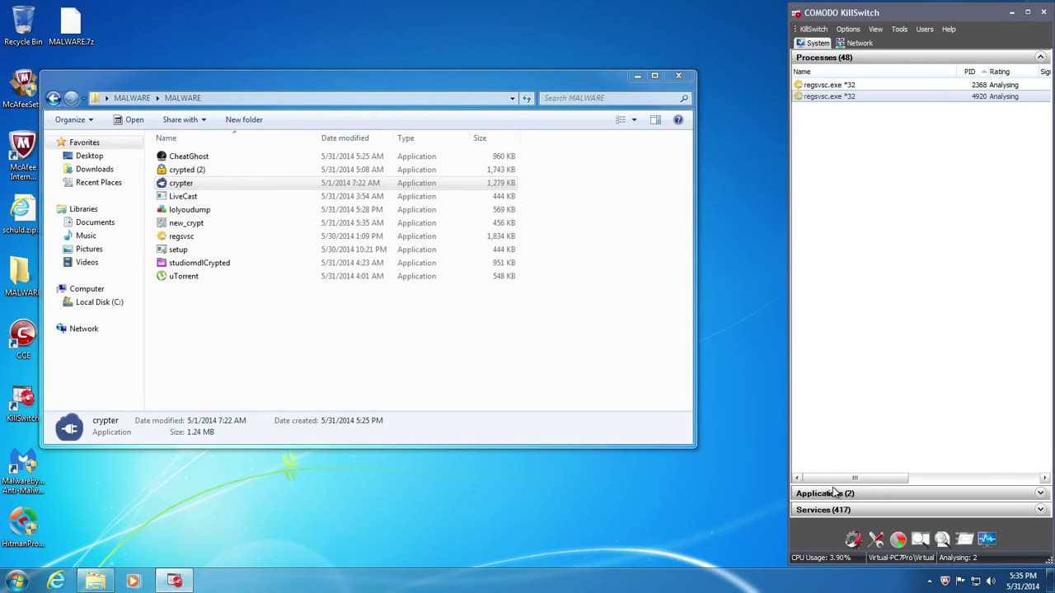
pyautogui.moveTo(854, 478); pyautogui.dragTo(739, 462)
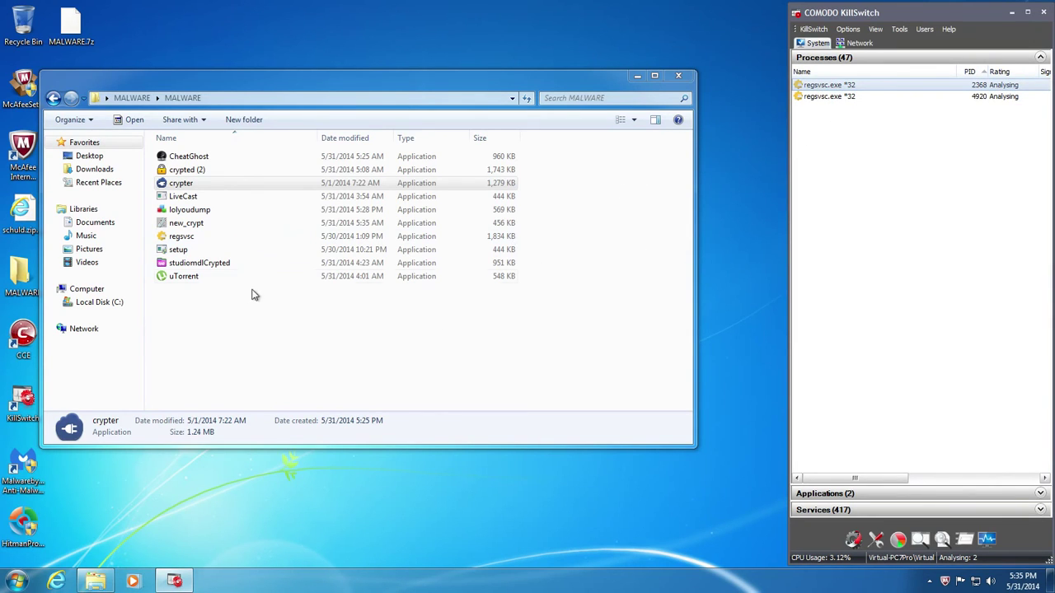
pyautogui.click(223, 339)
# - Launch the LiveCast, lolyoudump and new_crypt samples, dismissing new_crypt's startup error
pyautogui.click(858, 97)
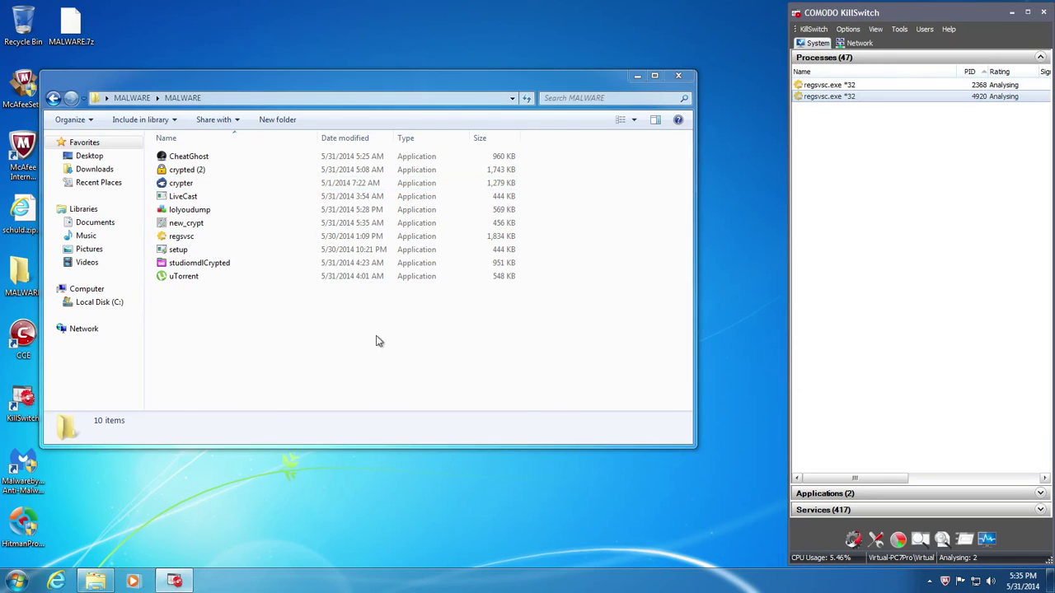
pyautogui.click(284, 134)
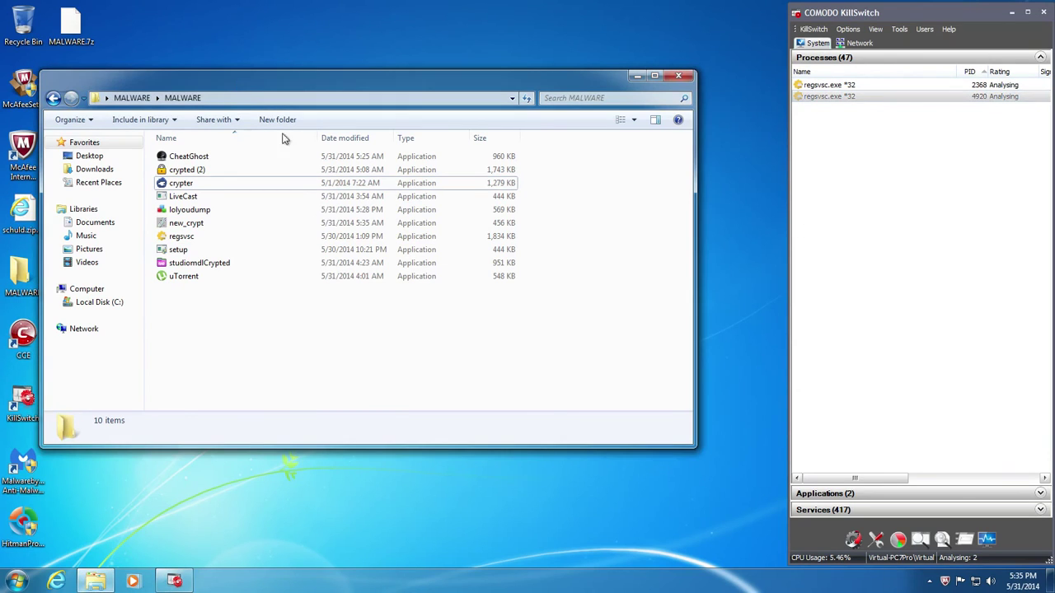
pyautogui.doubleClick(189, 196)
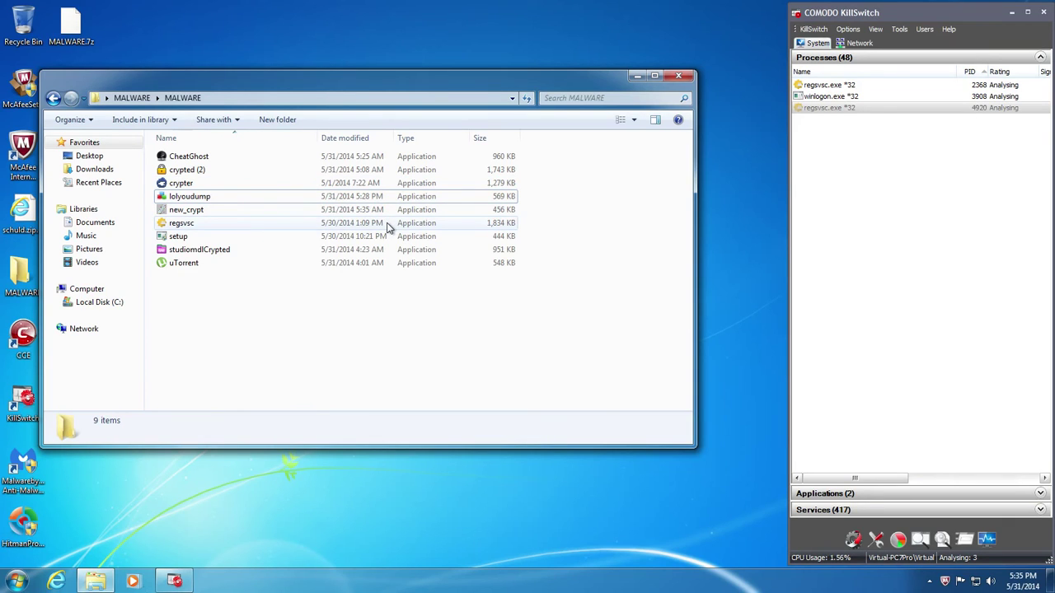
pyautogui.doubleClick(197, 202)
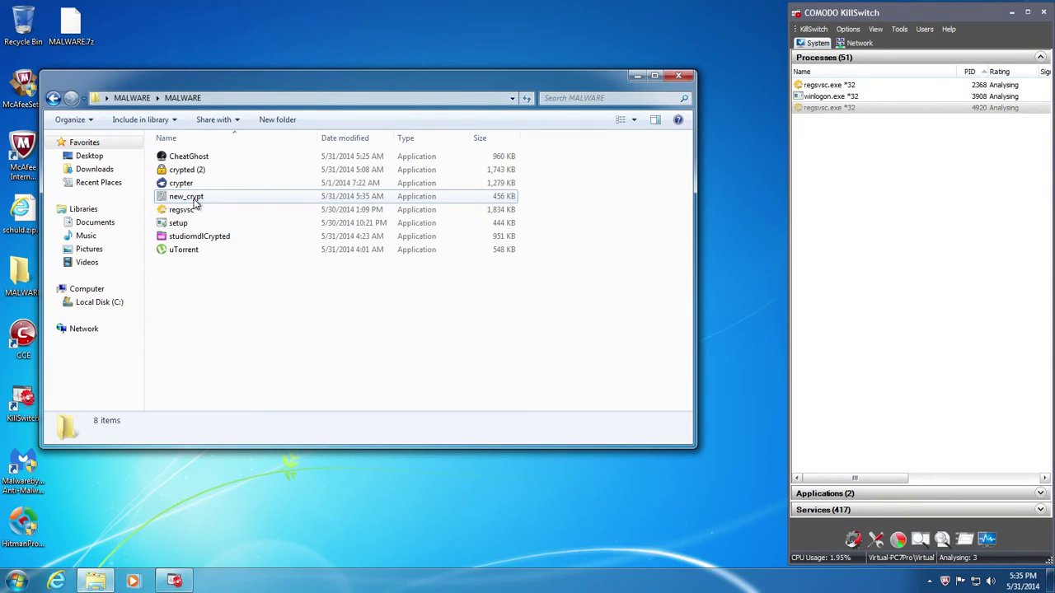
pyautogui.doubleClick(194, 202)
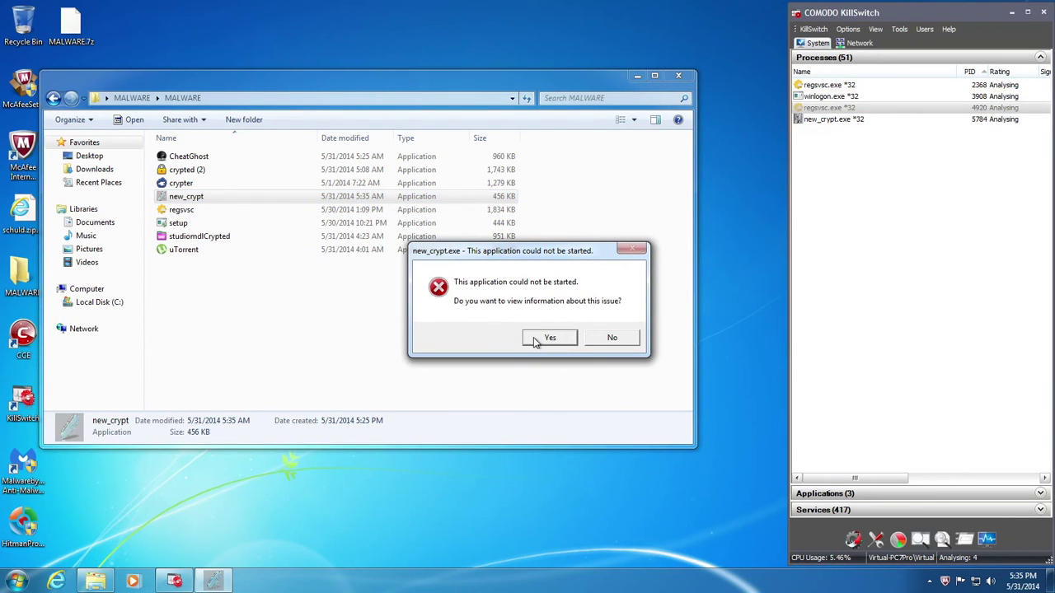
pyautogui.click(607, 339)
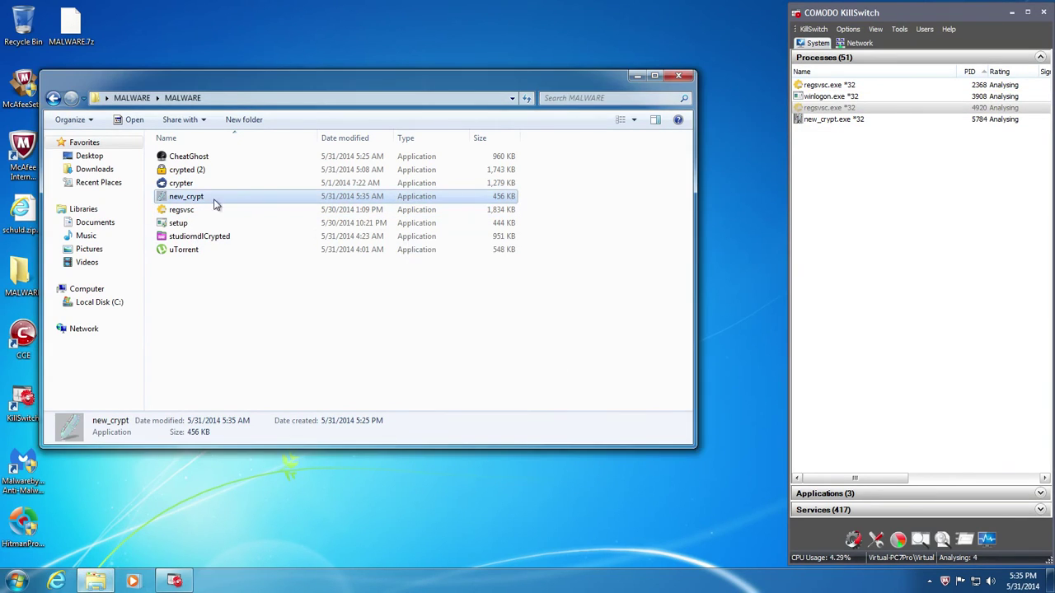
# - Run regsvsc and setup, approving their prompts and reinstalling setup with recommended compatibility settings
pyautogui.click(187, 211)
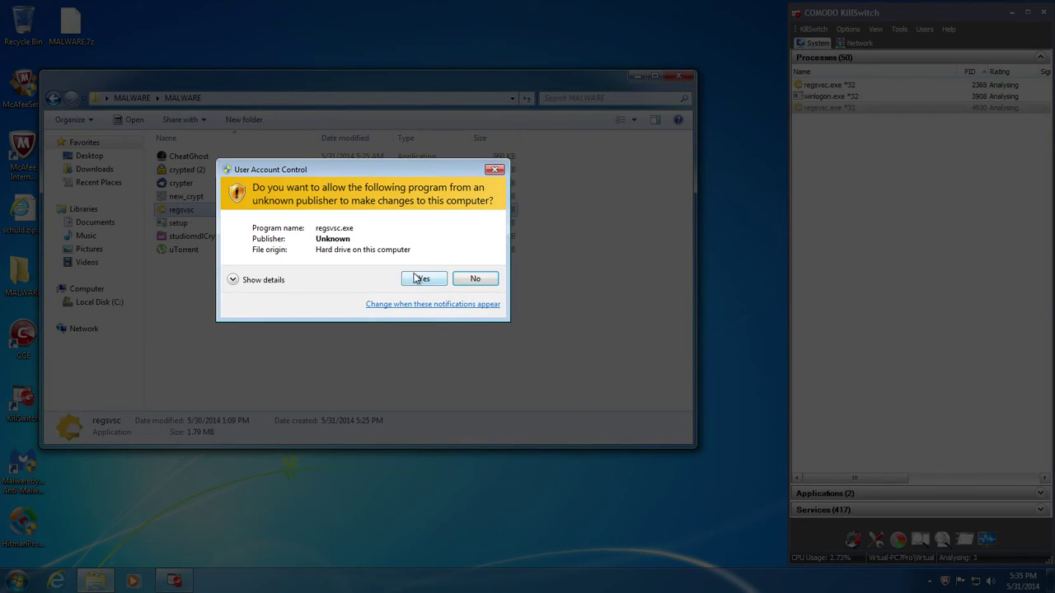
pyautogui.click(416, 275)
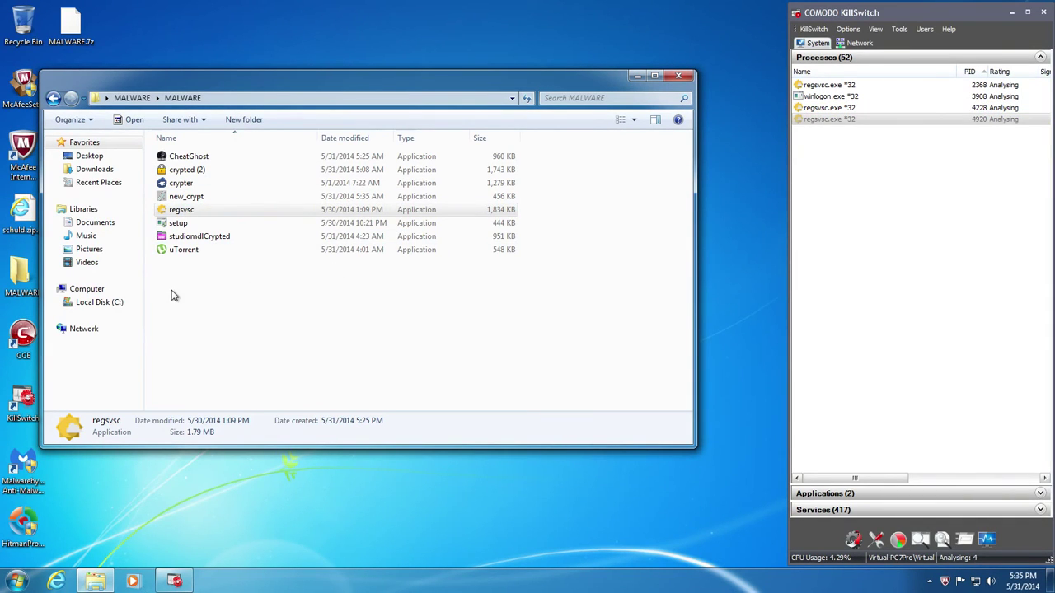
pyautogui.doubleClick(183, 224)
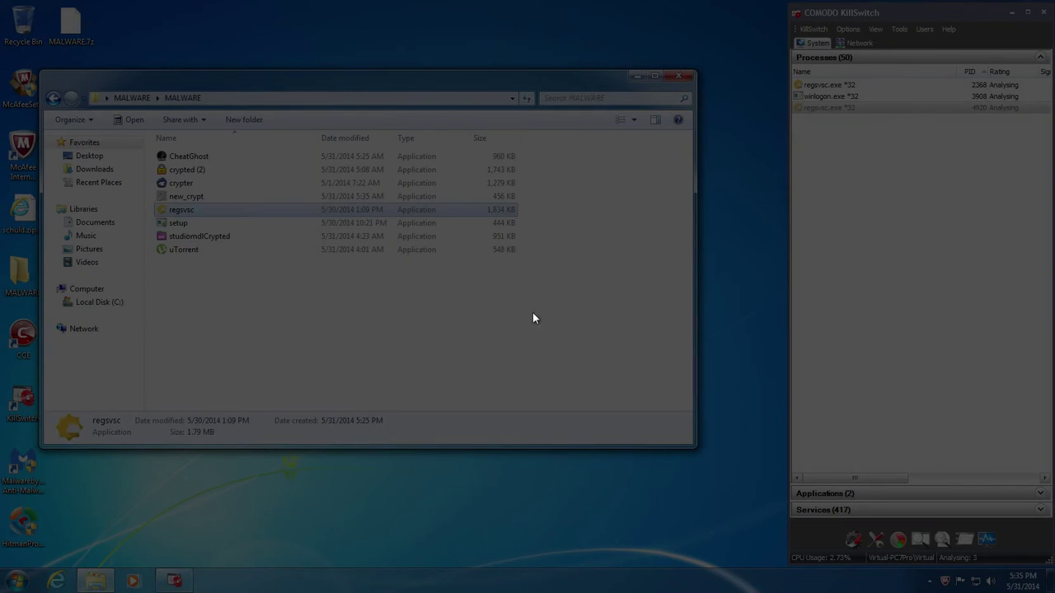
pyautogui.click(416, 297)
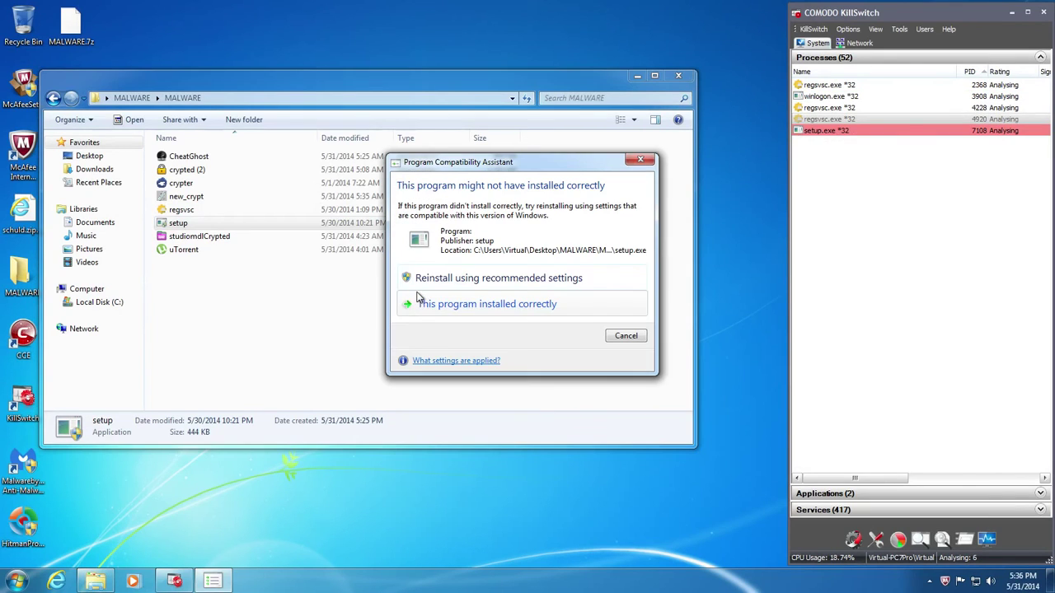
pyautogui.click(505, 280)
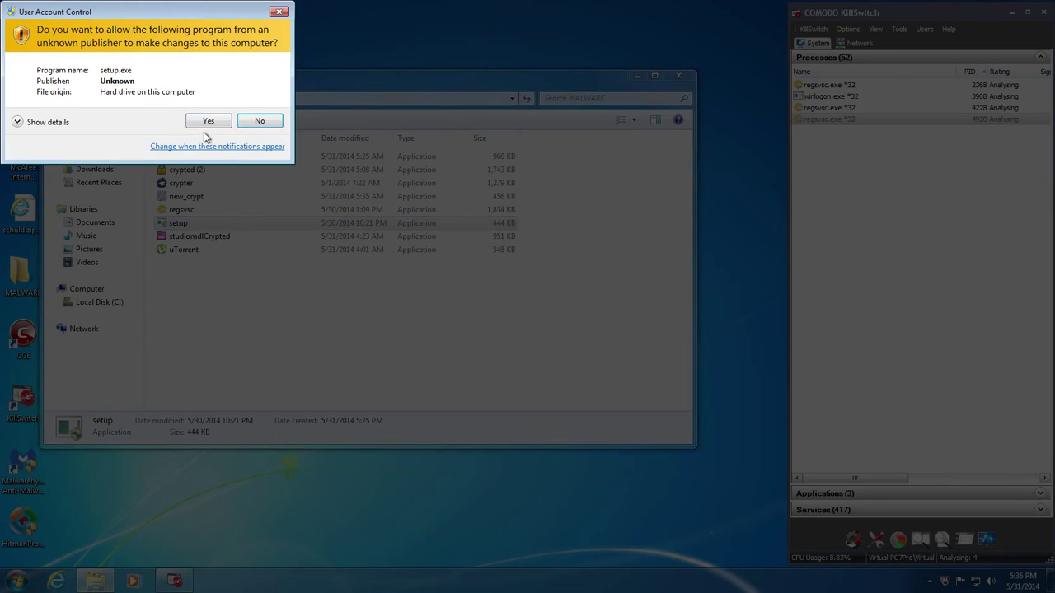
pyautogui.click(204, 120)
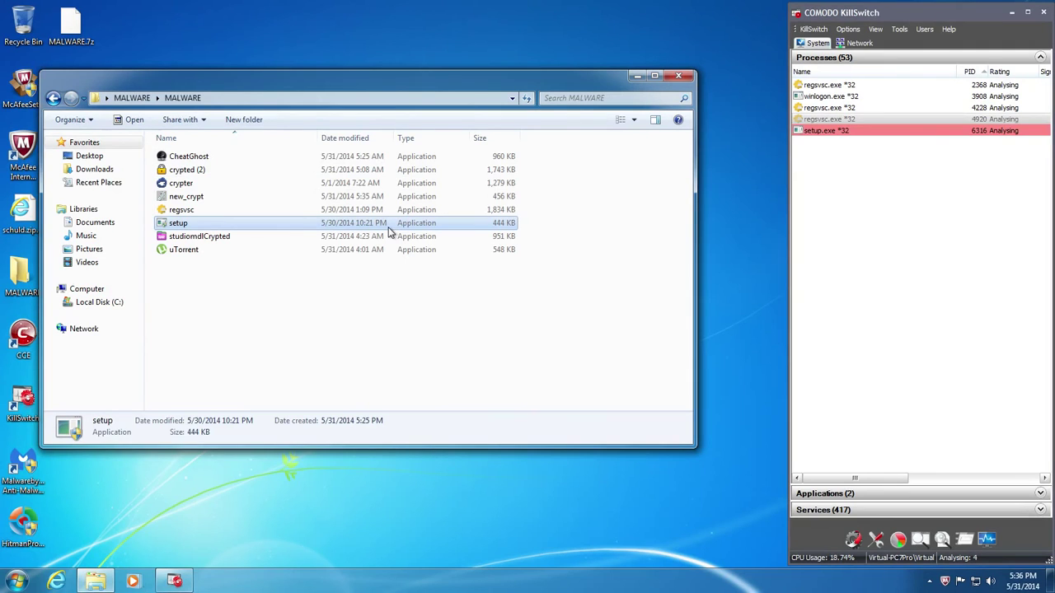
# - Launch studiomdlCrypted, then run uTorrent as administrator and approve its permission prompt
pyautogui.doubleClick(181, 241)
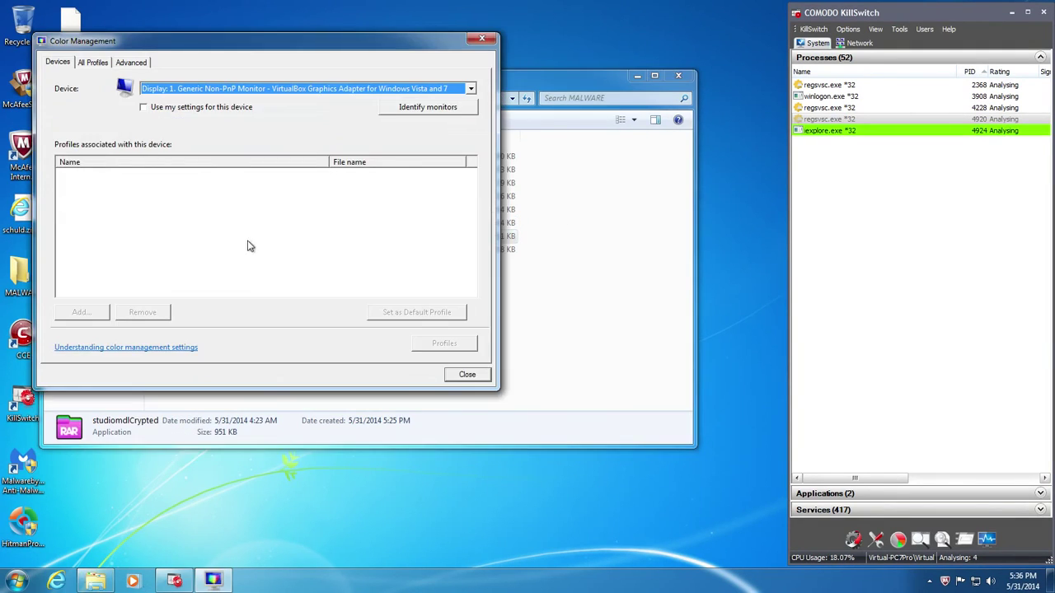
pyautogui.click(467, 374)
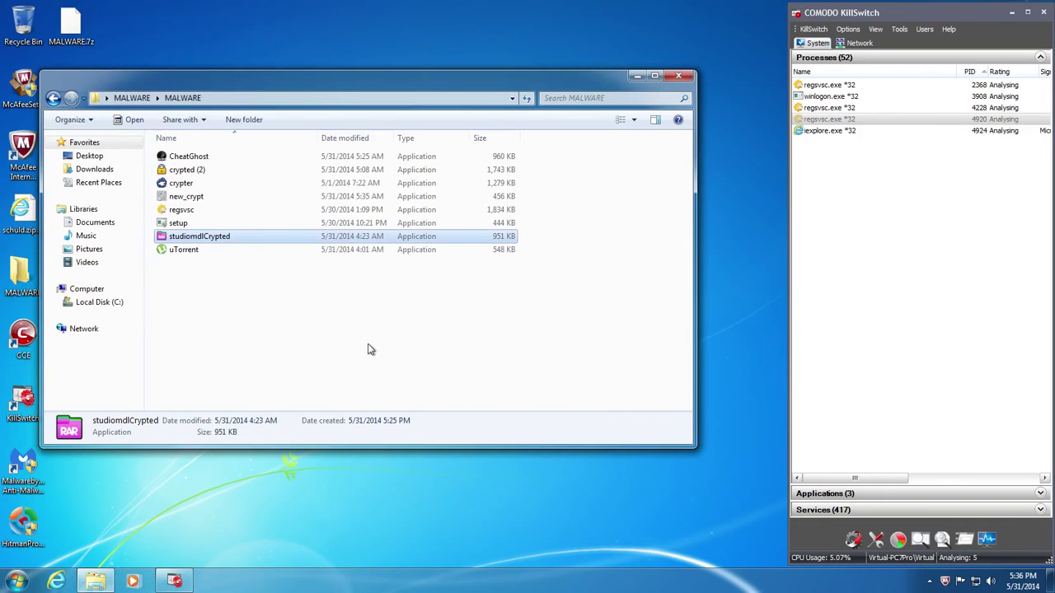
pyautogui.click(203, 254)
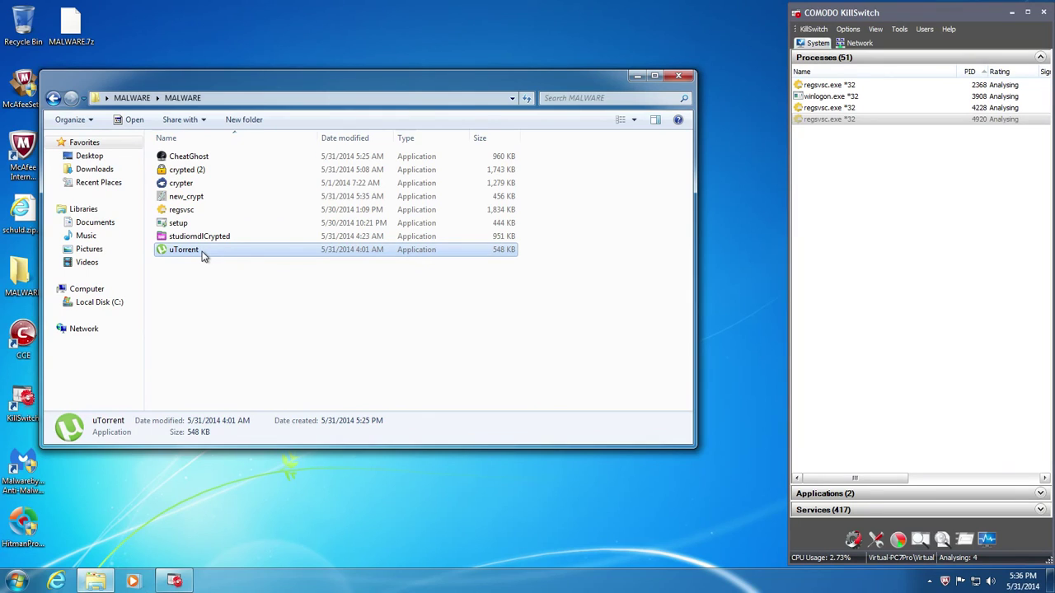
pyautogui.click(189, 263)
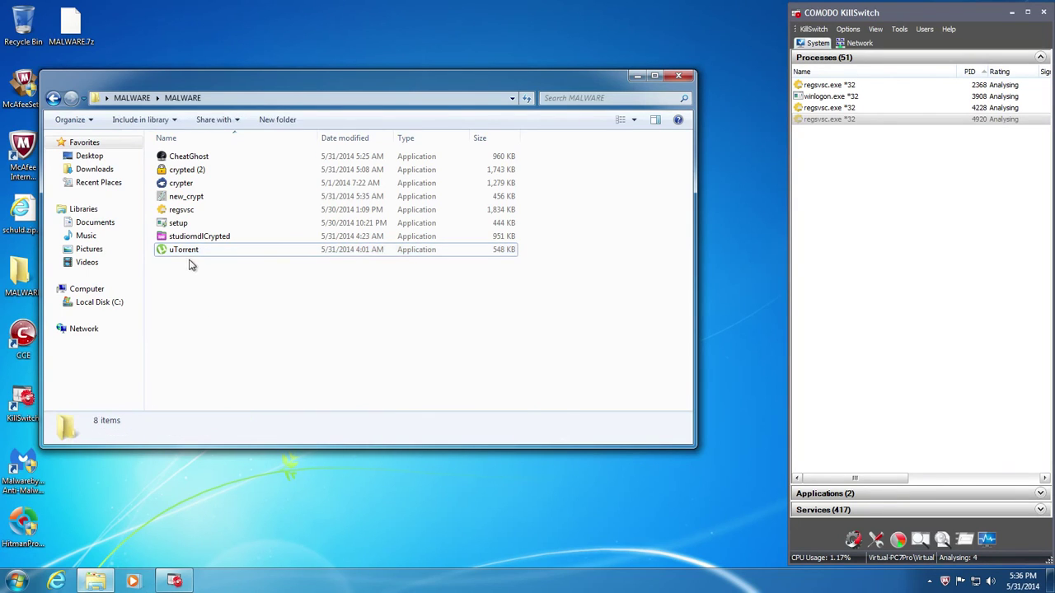
pyautogui.click(189, 256)
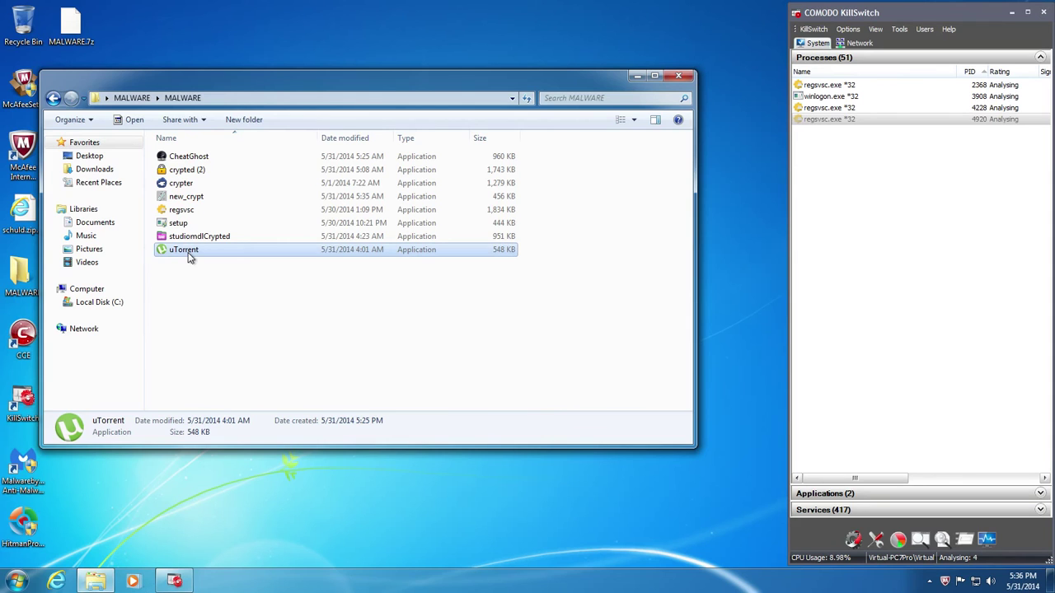
pyautogui.rightClick(189, 257)
pyautogui.click(218, 277)
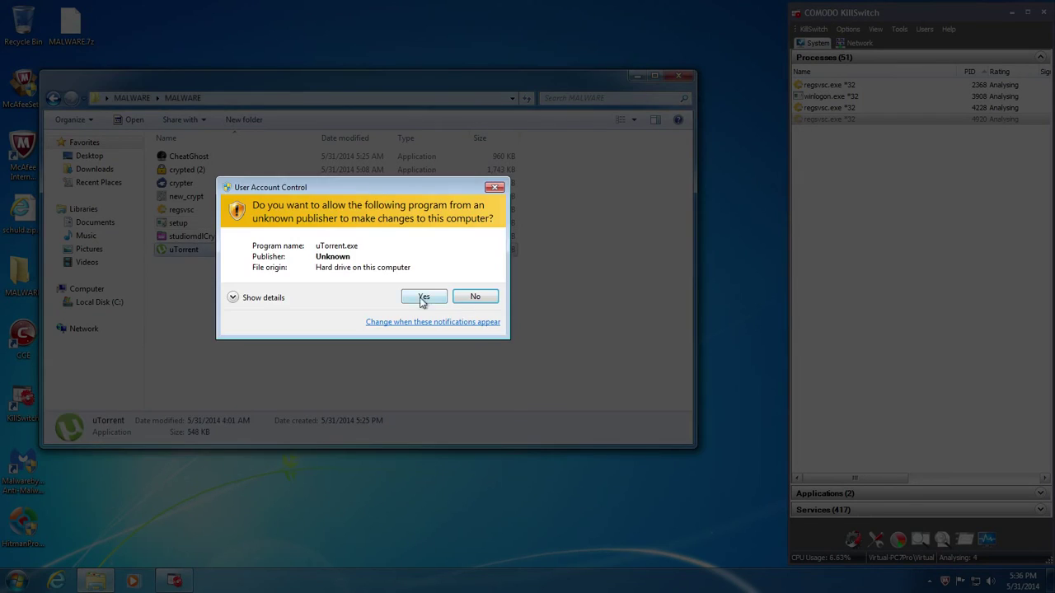
pyautogui.click(415, 297)
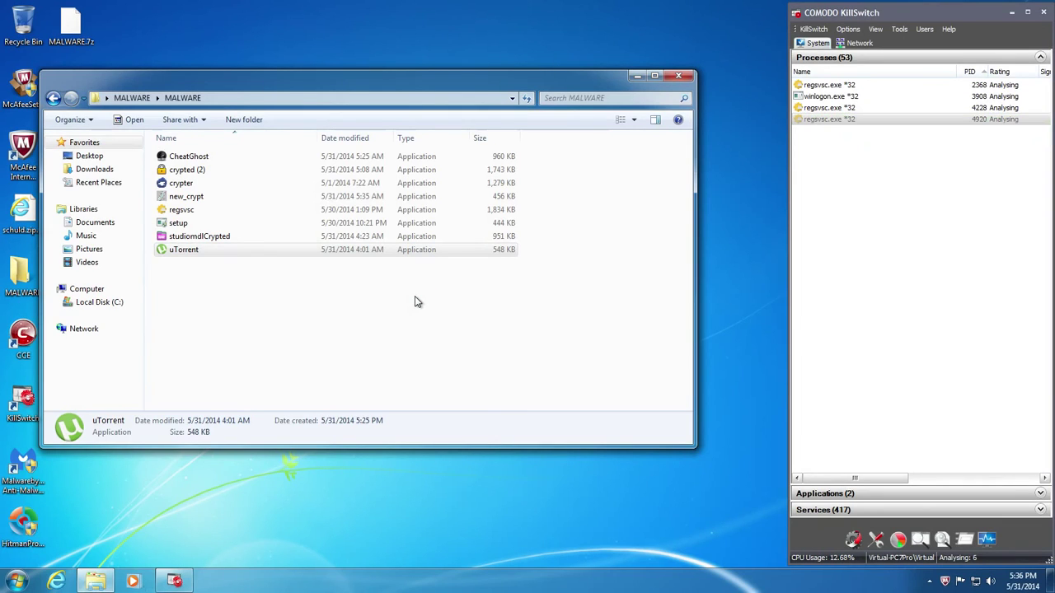
pyautogui.click(231, 347)
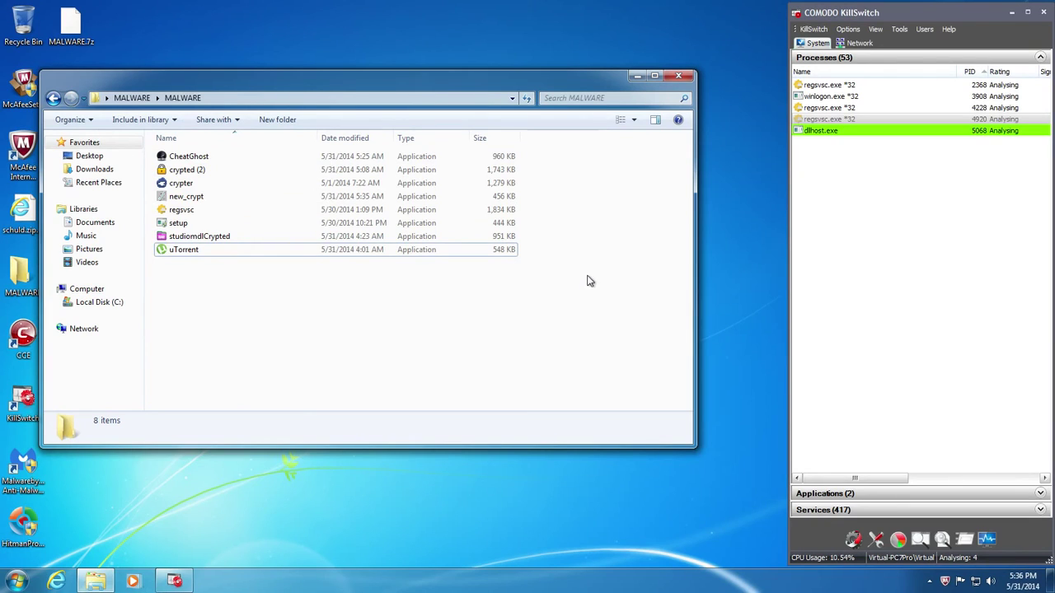
# - Close the MALWARE folder, check McAfee reports 0 viruses detected, and close McAfee
pyautogui.click(675, 77)
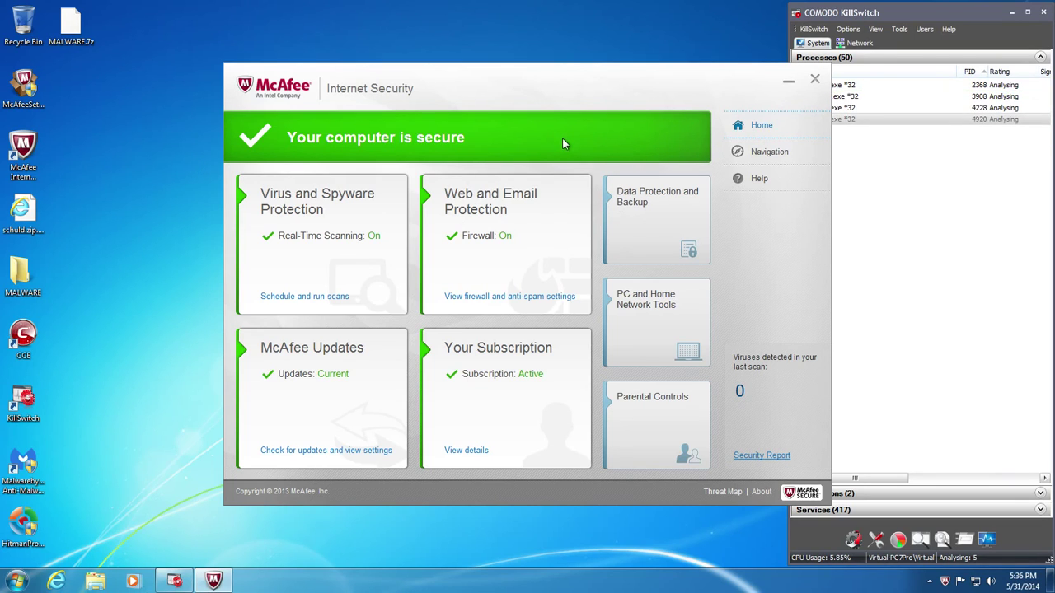
pyautogui.click(815, 79)
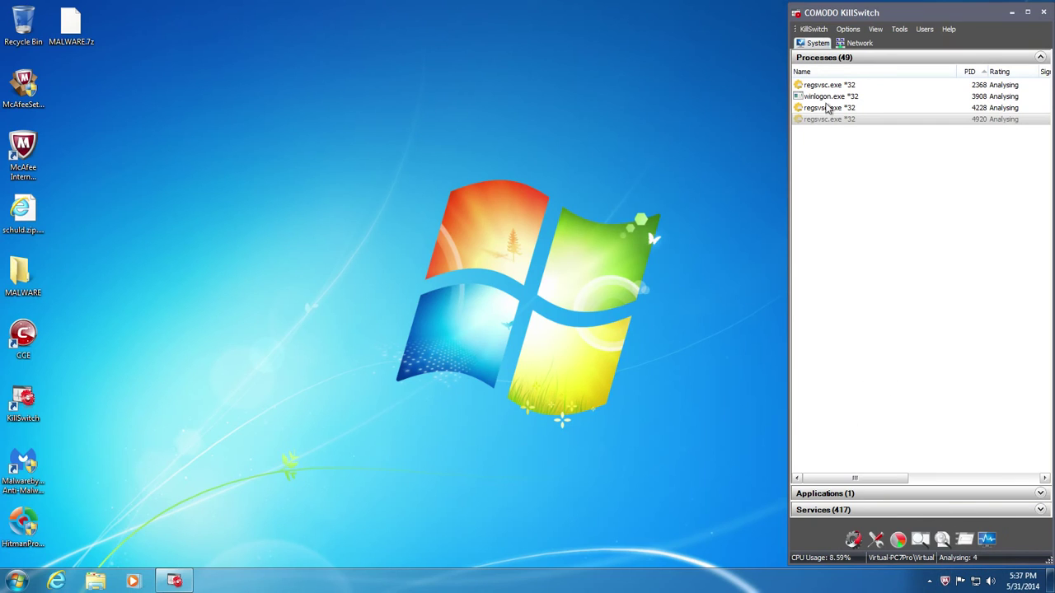
pyautogui.click(824, 109)
pyautogui.click(827, 96)
pyautogui.click(828, 84)
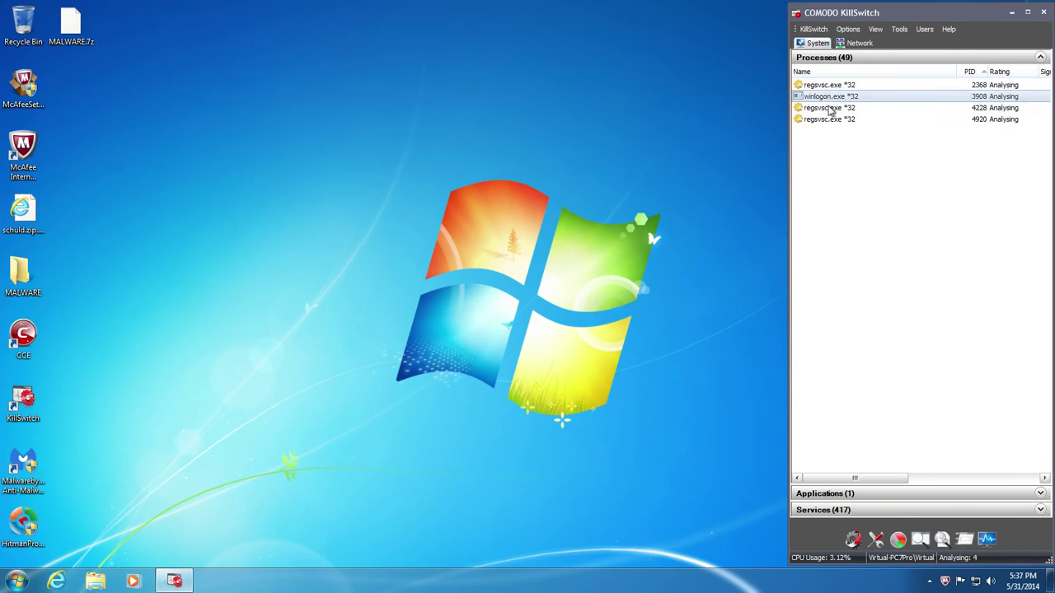
pyautogui.click(828, 108)
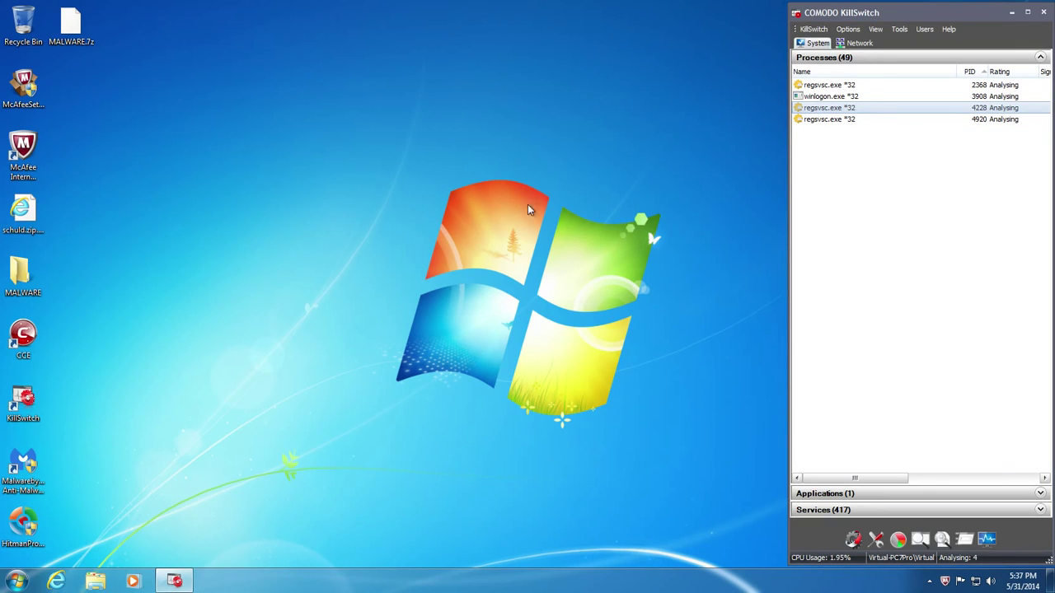
pyautogui.click(810, 120)
pyautogui.click(818, 108)
pyautogui.click(868, 120)
pyautogui.click(871, 87)
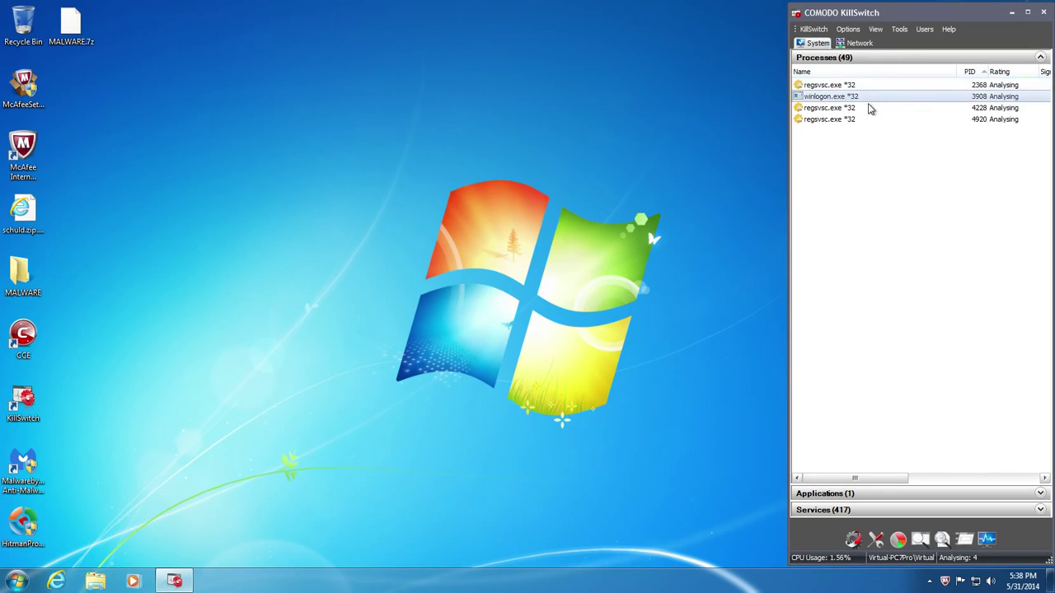
pyautogui.click(854, 116)
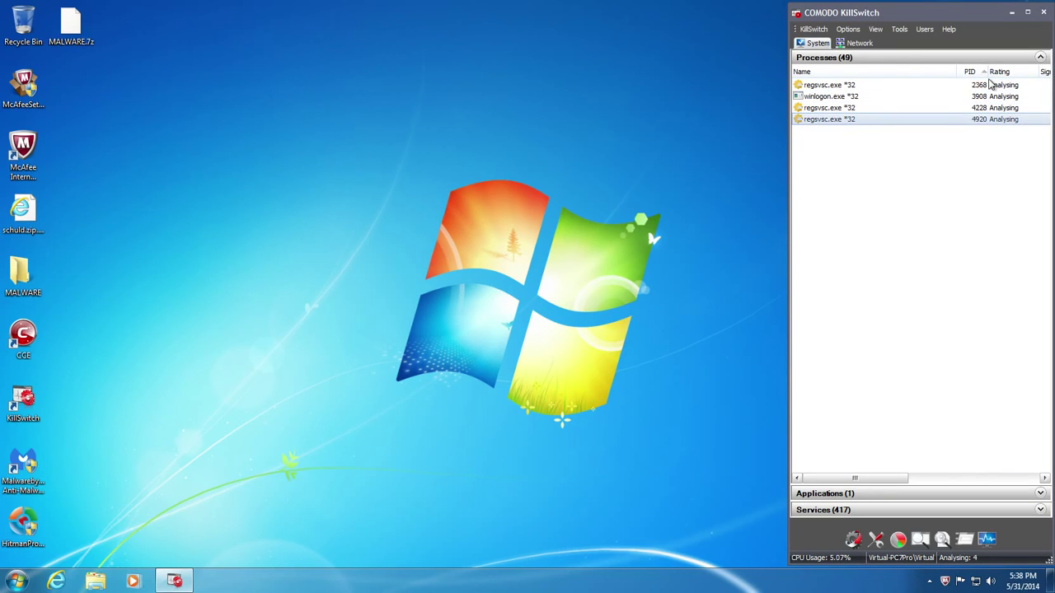
pyautogui.click(445, 245)
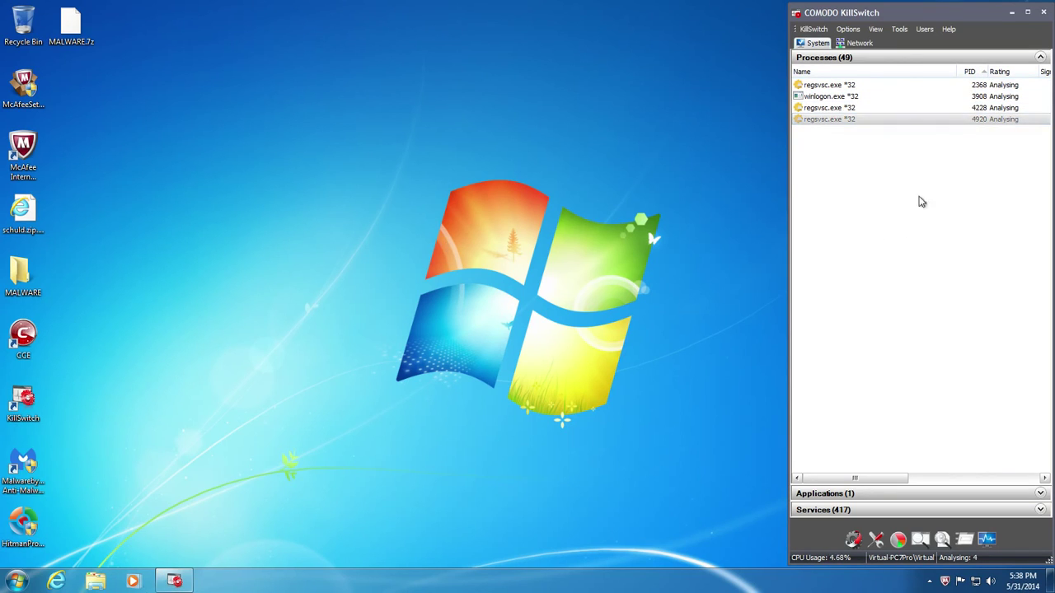
# - Close COMODO KillSwitch, then launch and exit COMODO Cleaning Essentials
pyautogui.click(1042, 13)
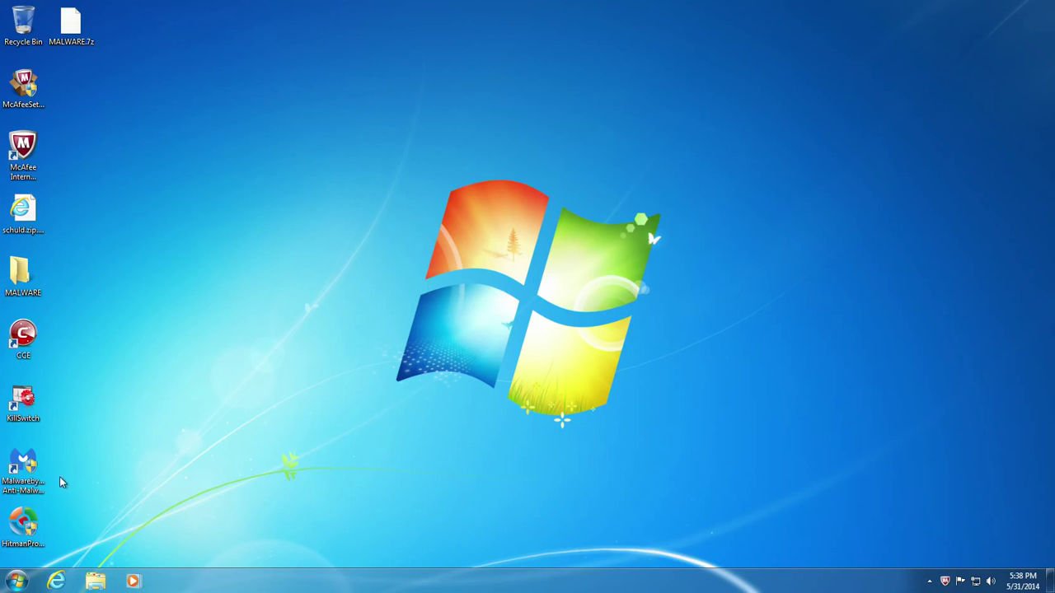
pyautogui.click(36, 349)
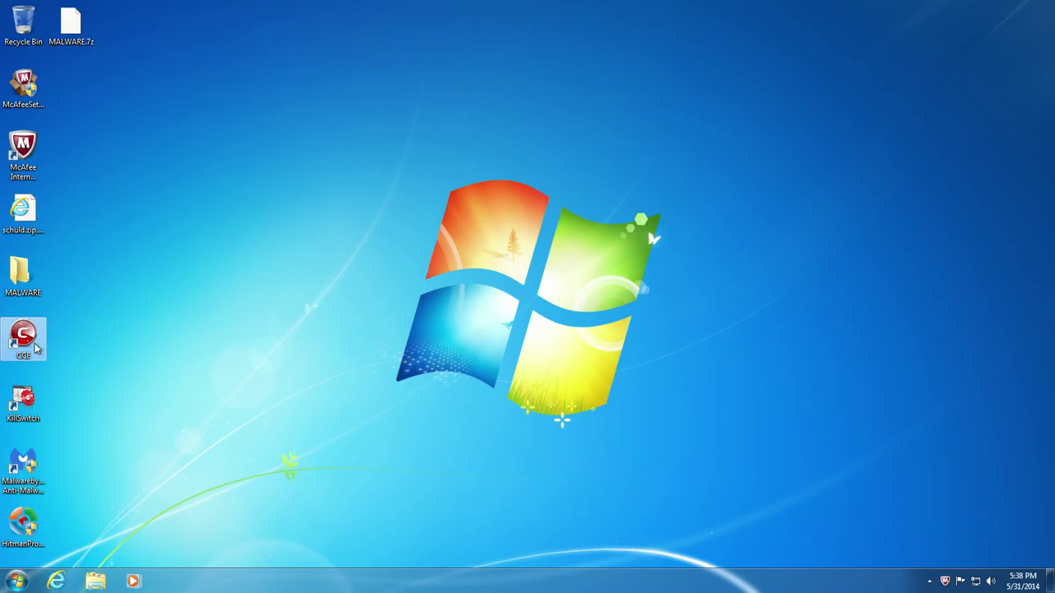
pyautogui.doubleClick(36, 349)
pyautogui.hotkey('alt', 'y')
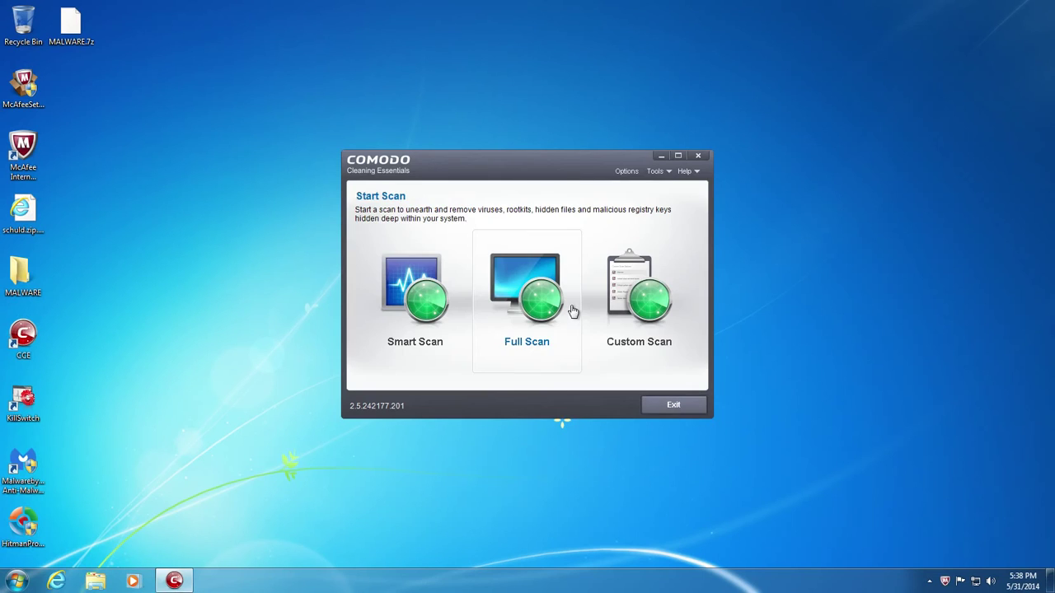
pyautogui.click(659, 405)
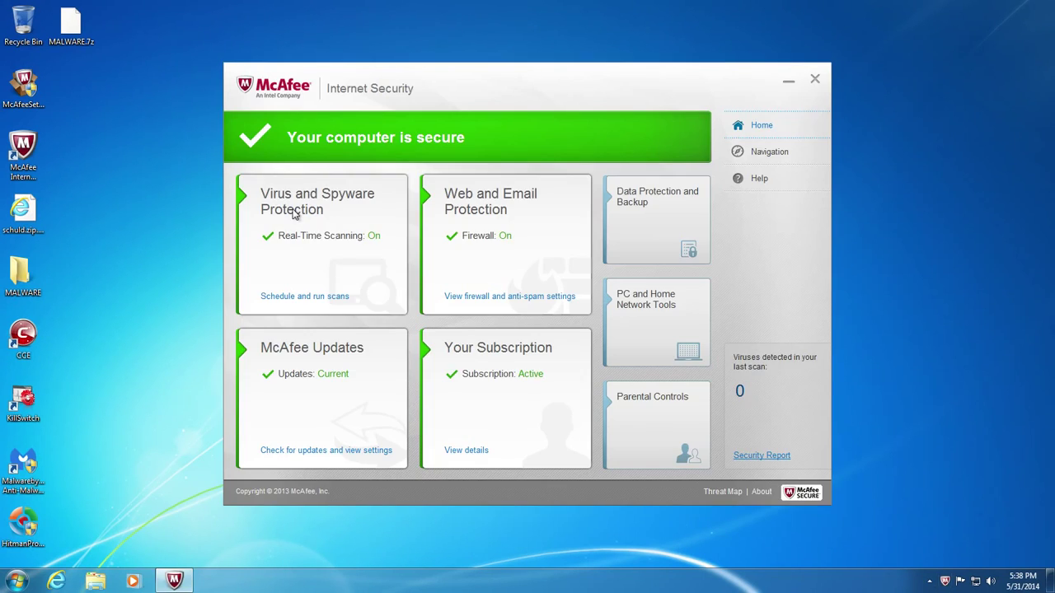
# - Run a McAfee quick scan of the PC, which finds 0 issues in 6,373 items
pyautogui.click(290, 296)
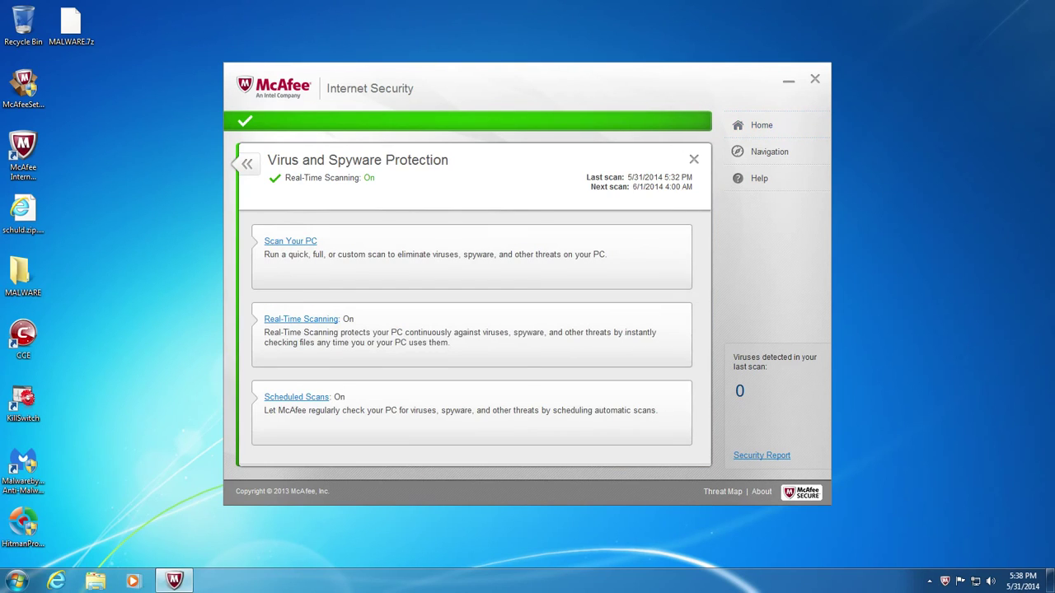
pyautogui.click(285, 242)
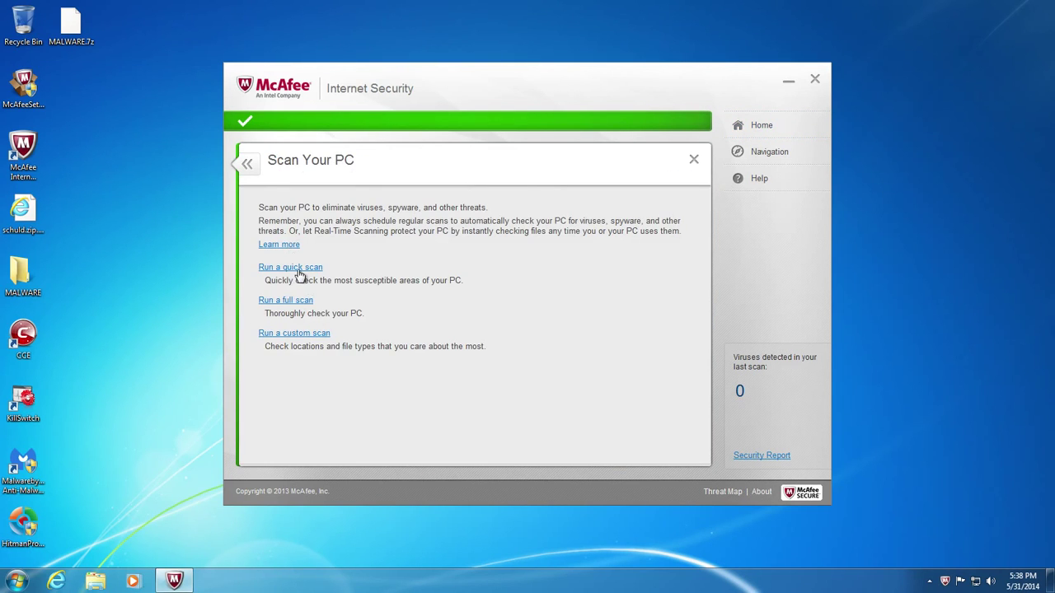
pyautogui.click(299, 272)
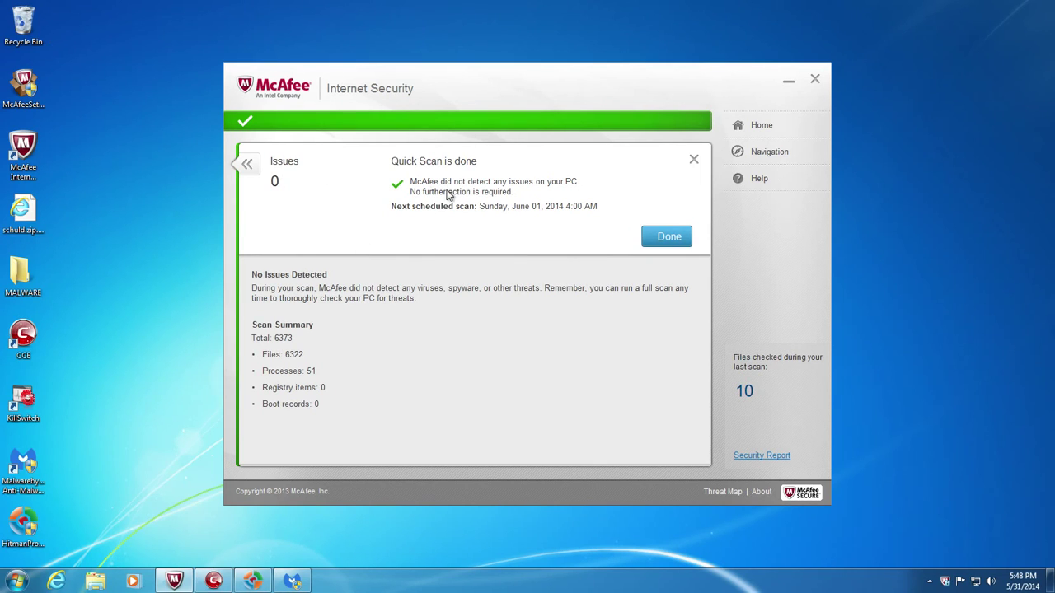
# - Close McAfee's quick scan results and scroll Malwarebytes' Trojan, Backdoor and Stolen.Data detections
pyautogui.click(671, 241)
pyautogui.click(814, 78)
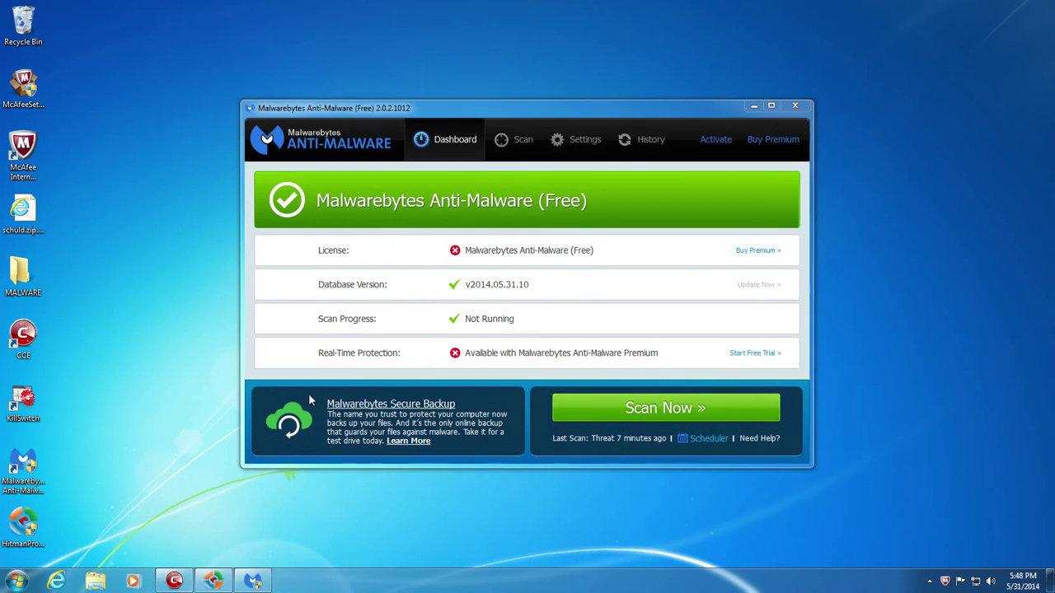
pyautogui.click(253, 582)
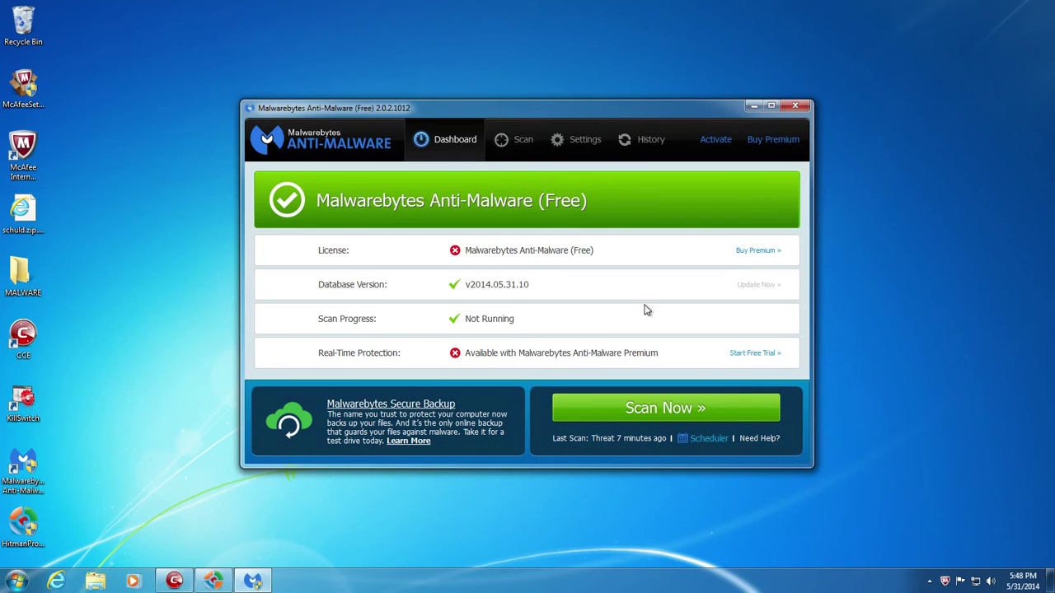
pyautogui.click(930, 581)
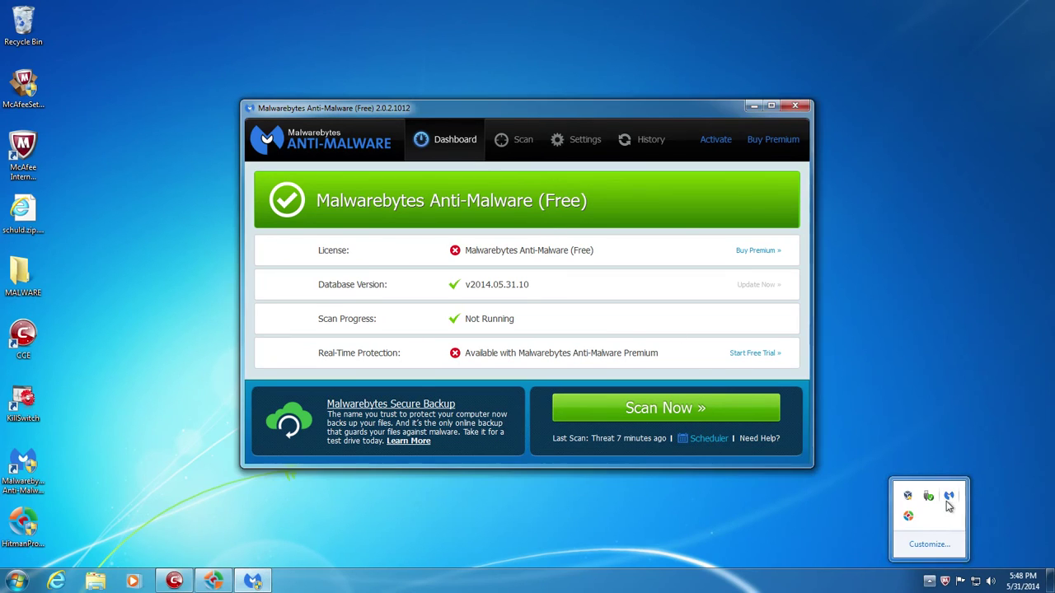
pyautogui.click(515, 139)
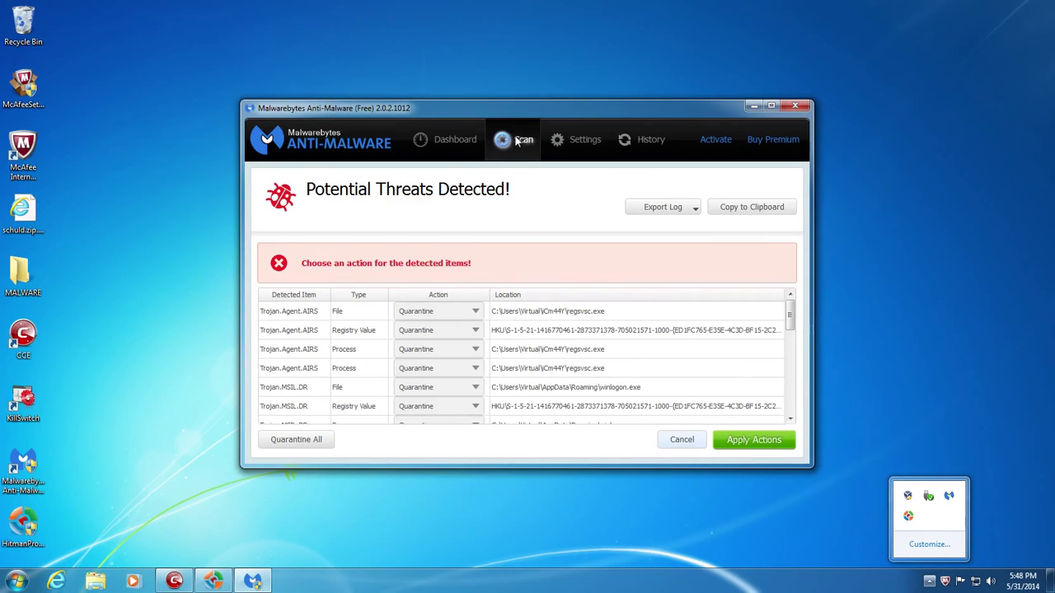
pyautogui.click(791, 318)
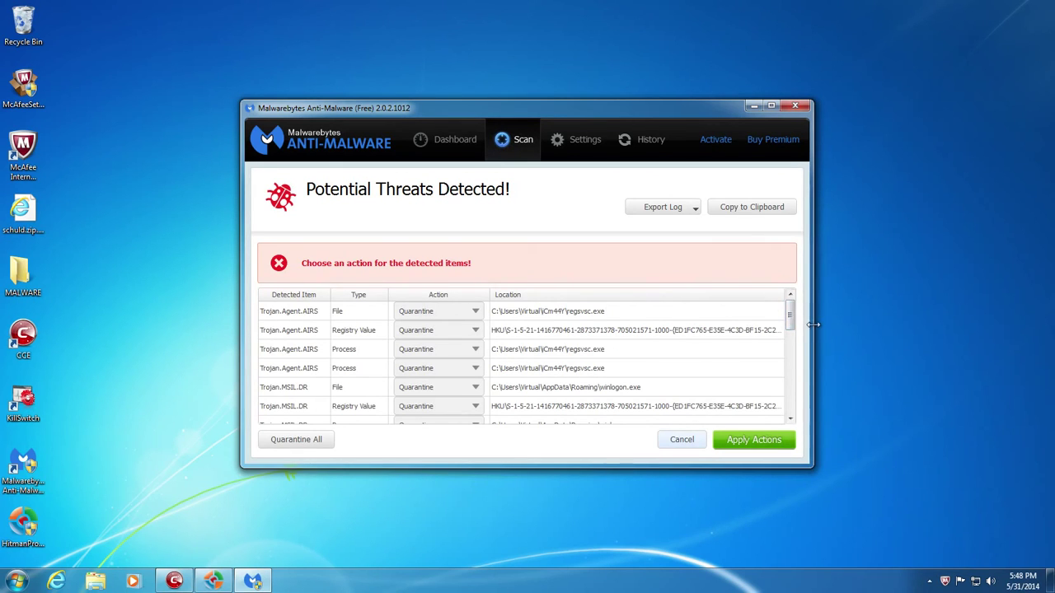
pyautogui.moveTo(791, 318)
pyautogui.mouseDown()
pyautogui.moveTo(791, 327)
pyautogui.moveTo(791, 301)
pyautogui.mouseUp()
pyautogui.moveTo(790, 311)
pyautogui.mouseDown()
pyautogui.moveTo(788, 408)
pyautogui.moveTo(791, 303)
pyautogui.mouseUp()
pyautogui.moveTo(789, 321)
pyautogui.mouseDown()
pyautogui.moveTo(796, 412)
pyautogui.moveTo(796, 398)
pyautogui.mouseUp()
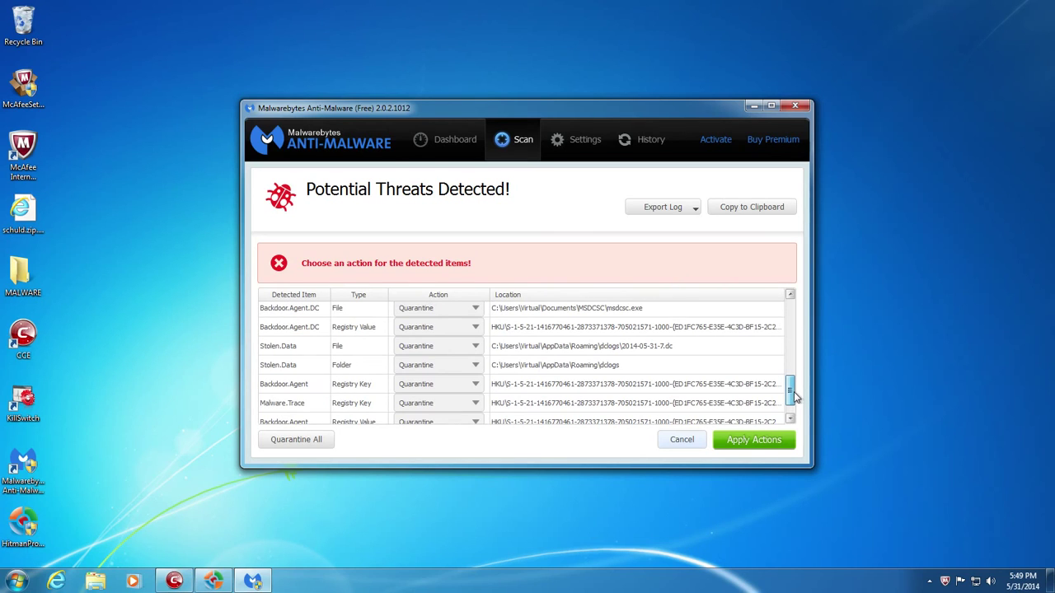
pyautogui.moveTo(796, 397); pyautogui.dragTo(789, 383)
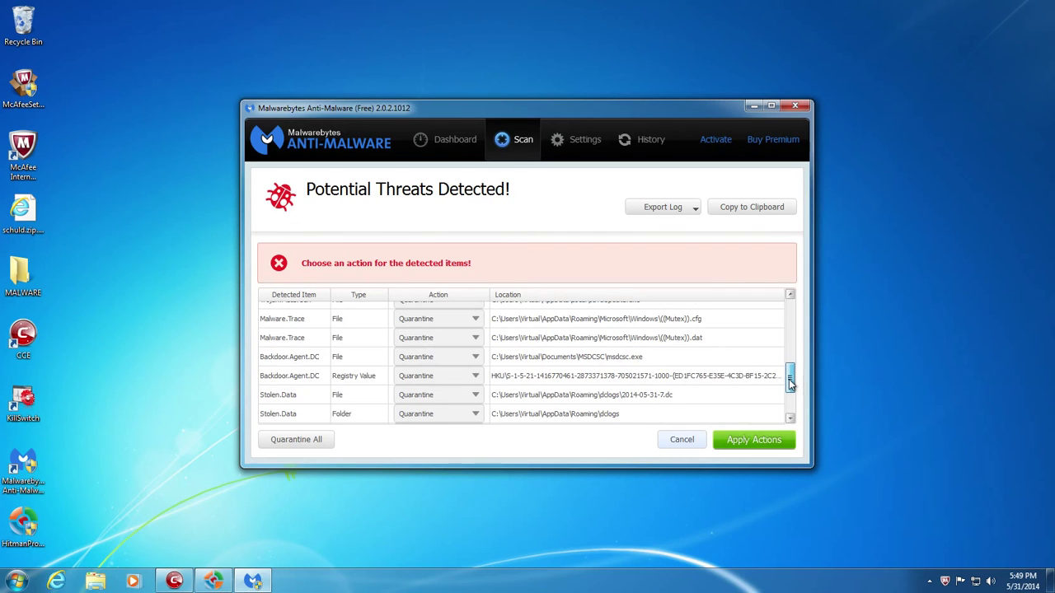
pyautogui.moveTo(790, 383); pyautogui.dragTo(806, 311)
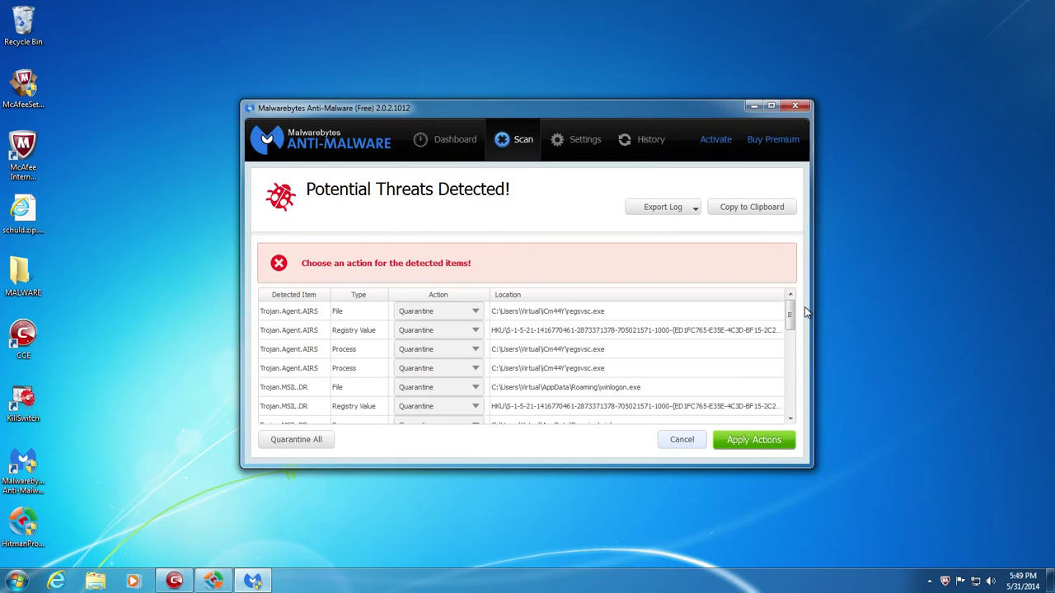
# - In HitmanPro, view the detection names for JavaUpdate.exe (malware) and Server.exe (trojan)
pyautogui.click(220, 585)
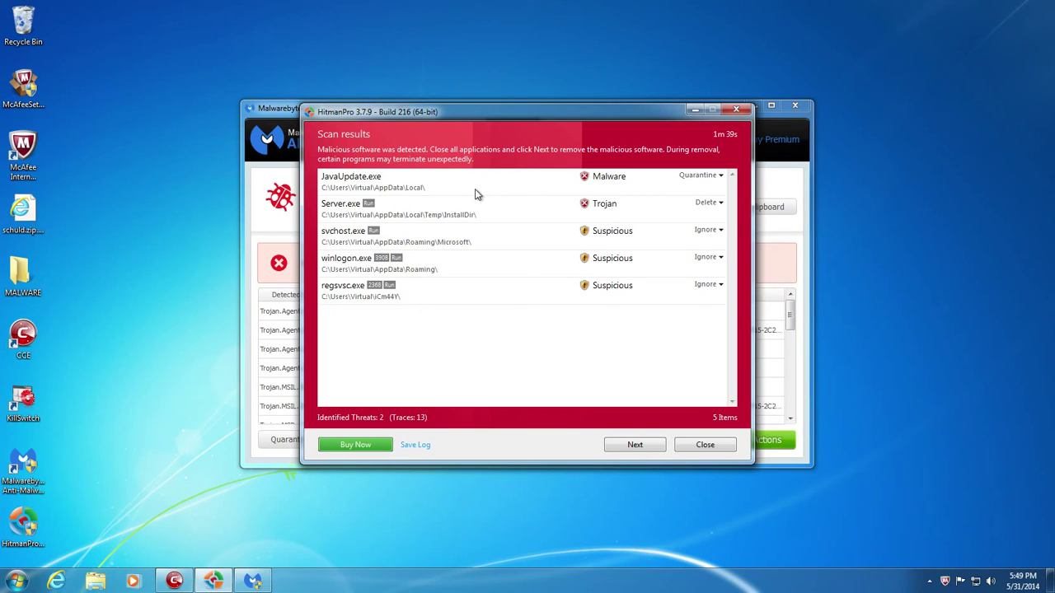
pyautogui.click(380, 190)
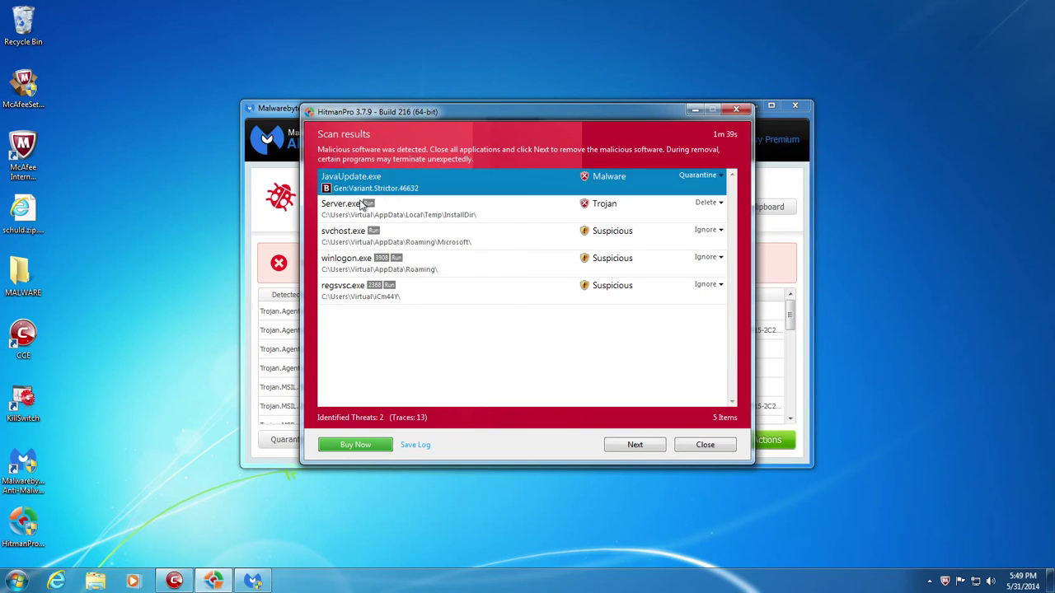
pyautogui.click(507, 219)
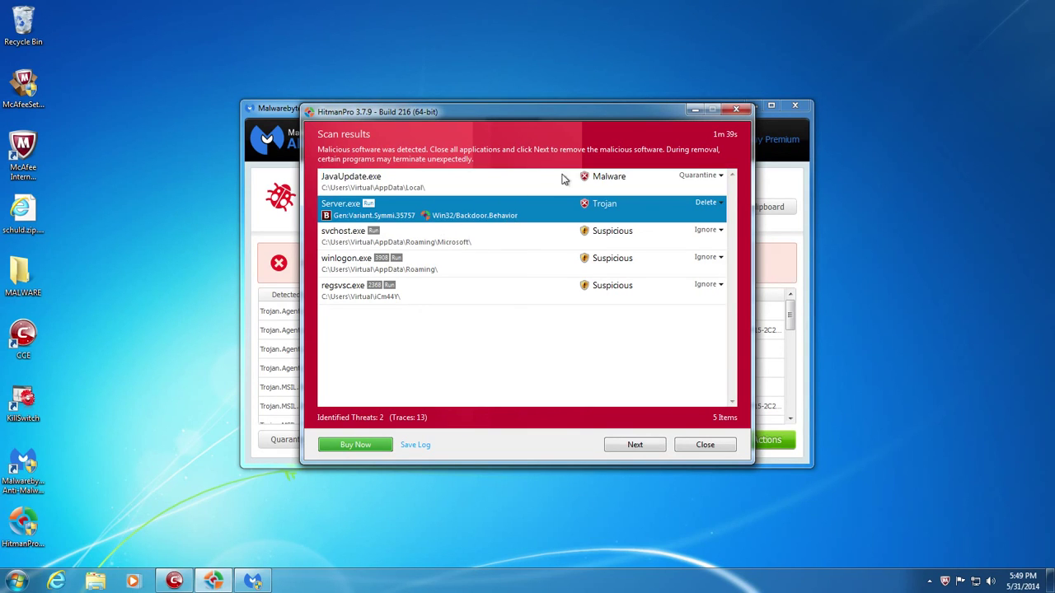
pyautogui.click(598, 185)
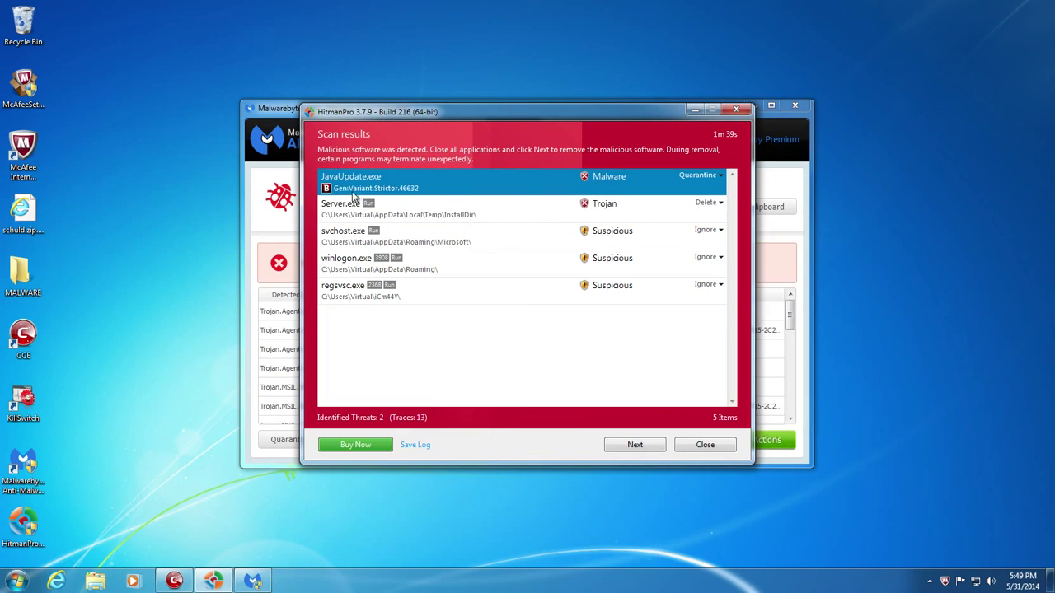
pyautogui.click(354, 216)
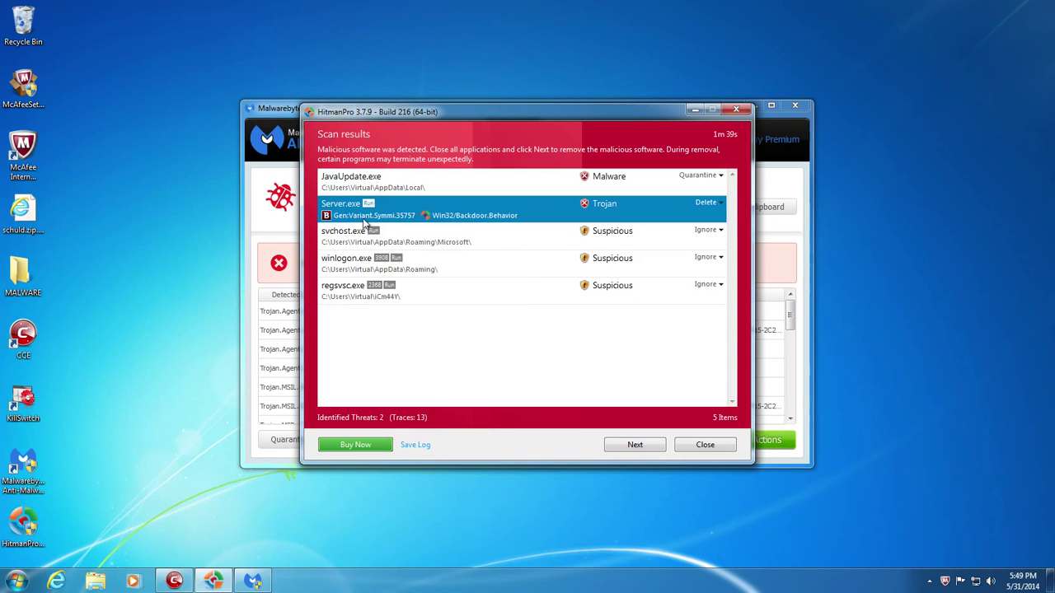
# - Inspect HitmanPro's suspicious svchost.exe, winlogon.exe and regsvsc.exe entries
pyautogui.click(467, 243)
pyautogui.click(453, 261)
pyautogui.click(445, 287)
pyautogui.click(449, 262)
pyautogui.click(452, 245)
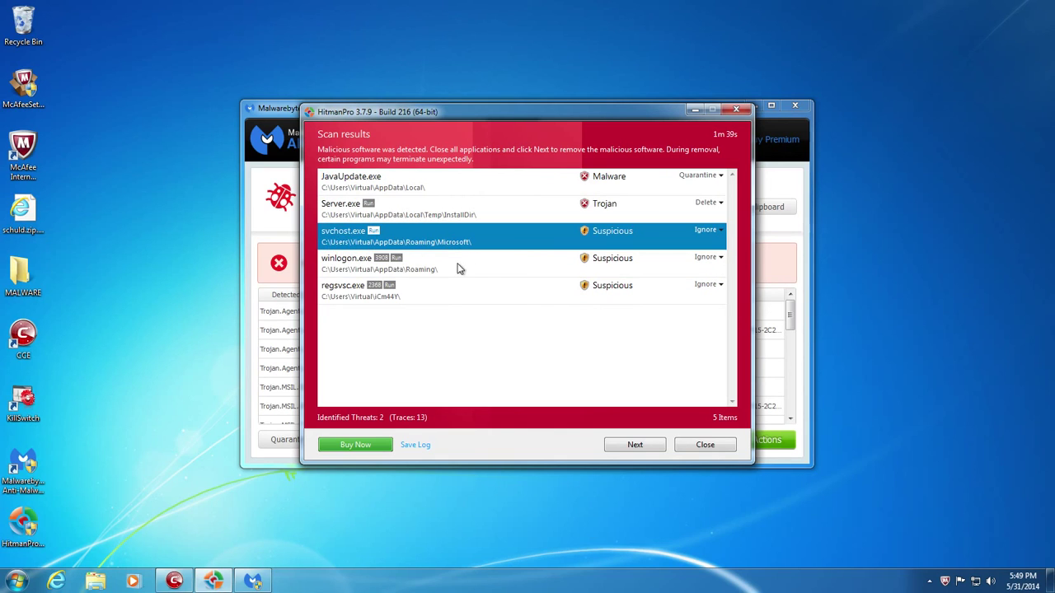
# - Compare against Malwarebytes' detected threats list
pyautogui.click(259, 226)
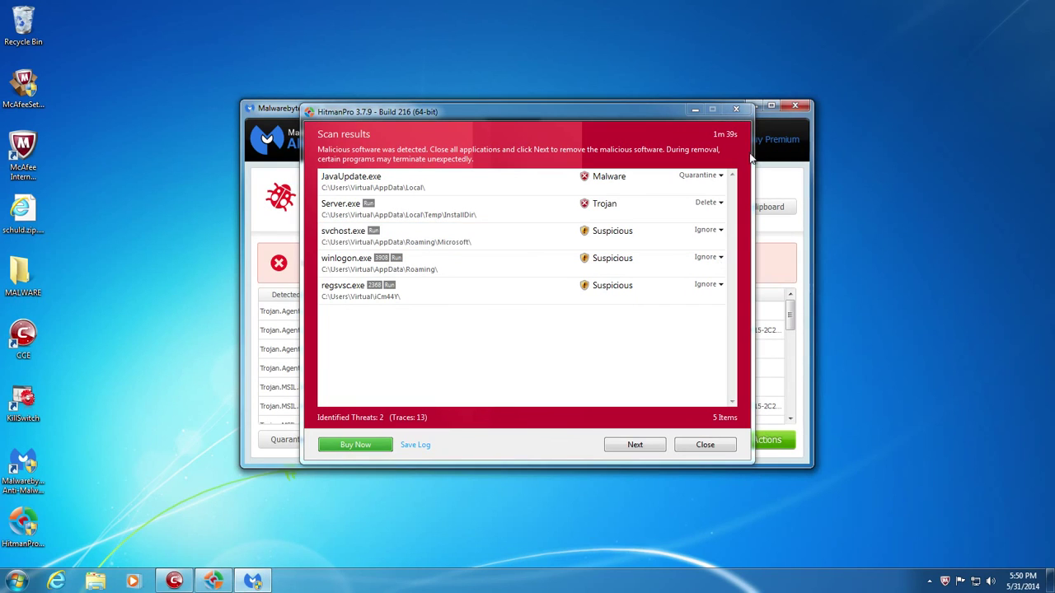
pyautogui.click(776, 140)
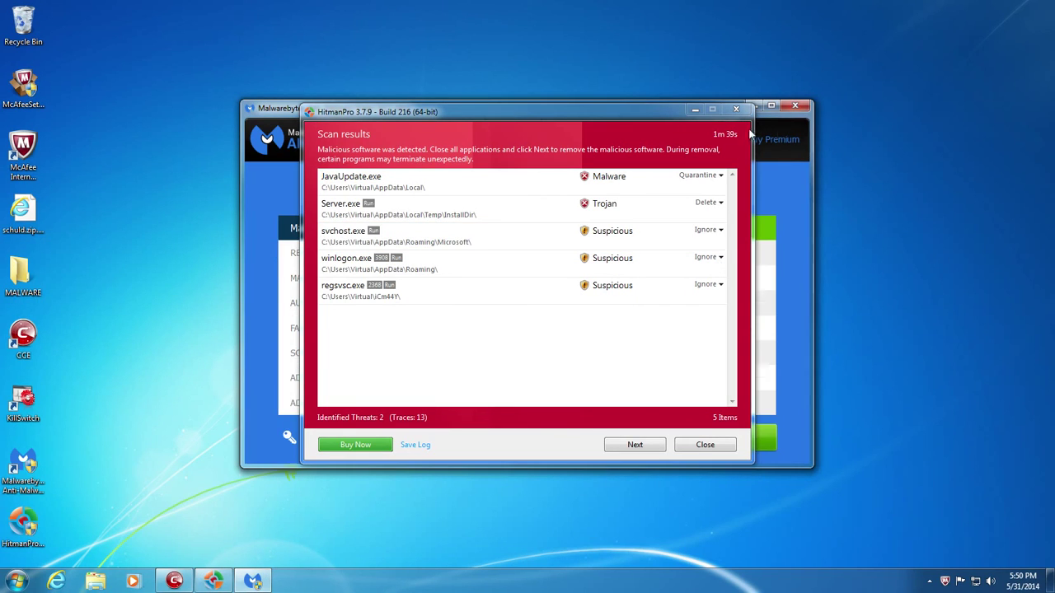
pyautogui.click(695, 112)
pyautogui.click(518, 140)
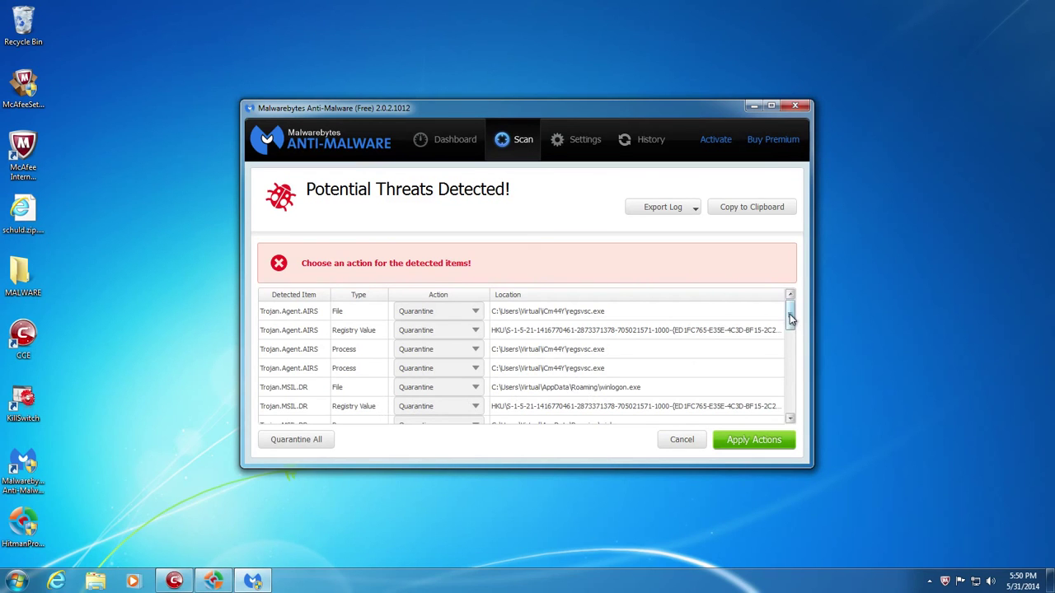
pyautogui.moveTo(790, 319)
pyautogui.mouseDown()
pyautogui.moveTo(790, 392)
pyautogui.moveTo(789, 327)
pyautogui.mouseUp()
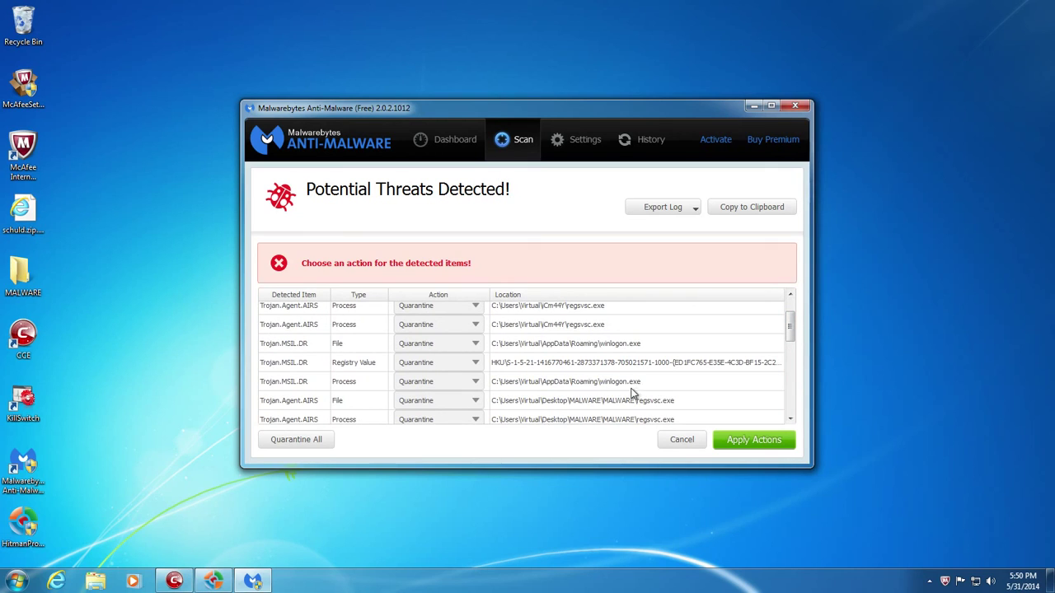
# - Recheck HitmanPro's suspicious svchost.exe, winlogon.exe and regsvsc.exe entries and reopen McAfee
pyautogui.click(213, 581)
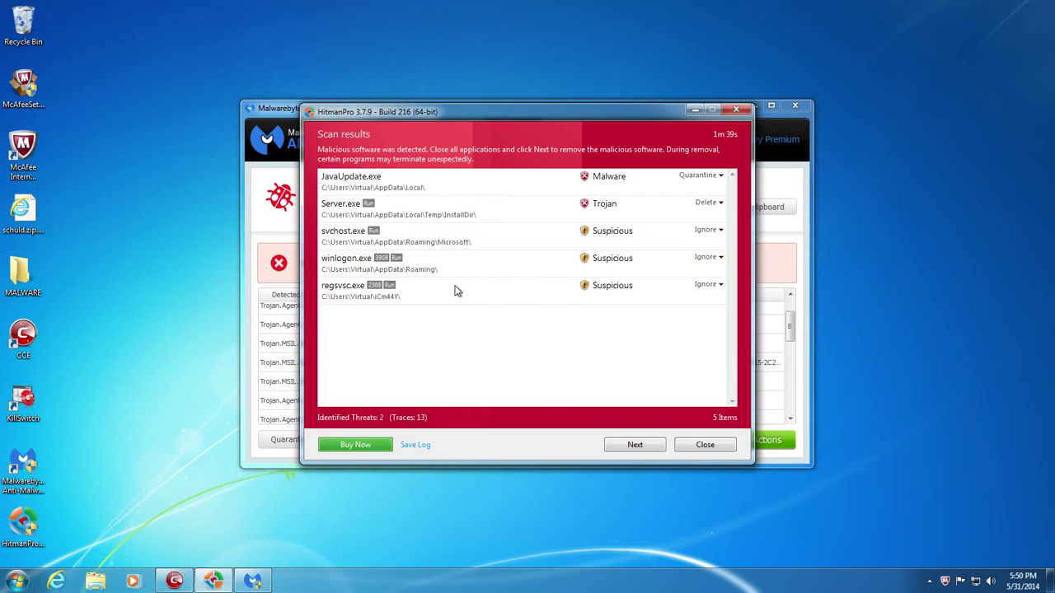
pyautogui.click(438, 242)
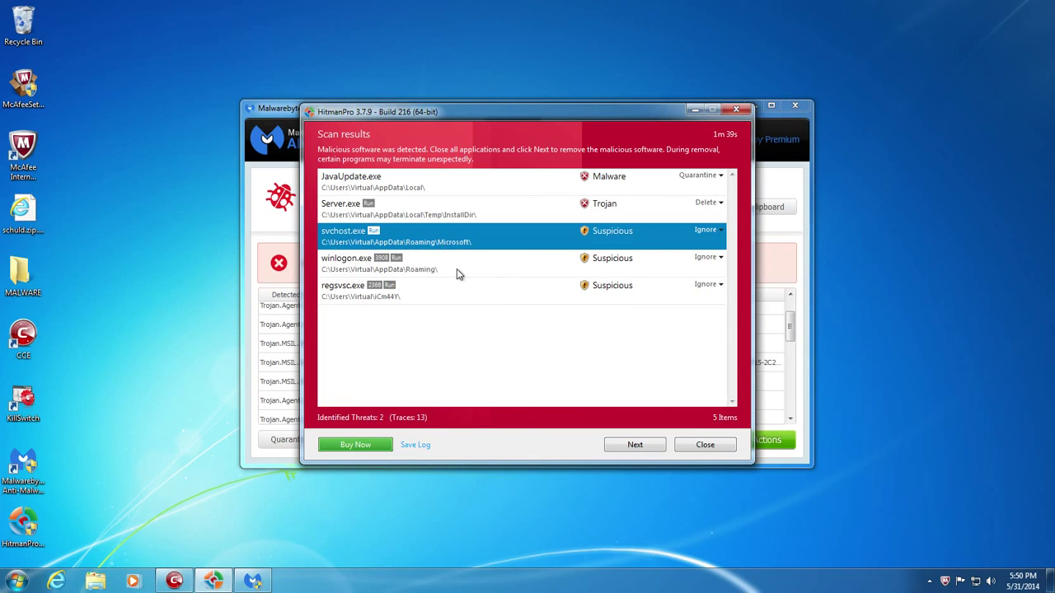
pyautogui.click(458, 272)
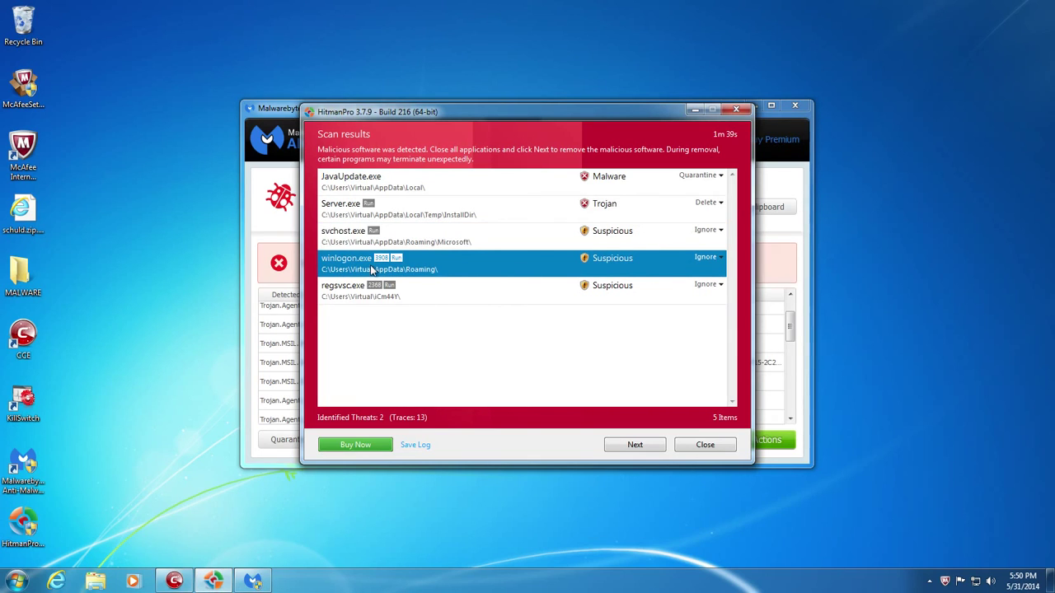
pyautogui.click(338, 241)
pyautogui.click(334, 290)
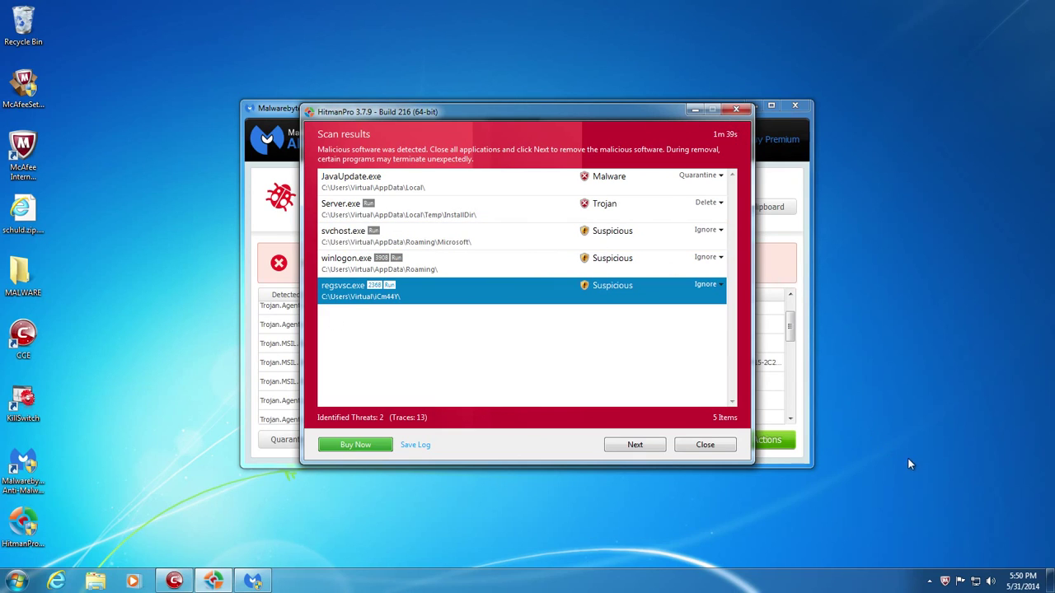
pyautogui.doubleClick(946, 582)
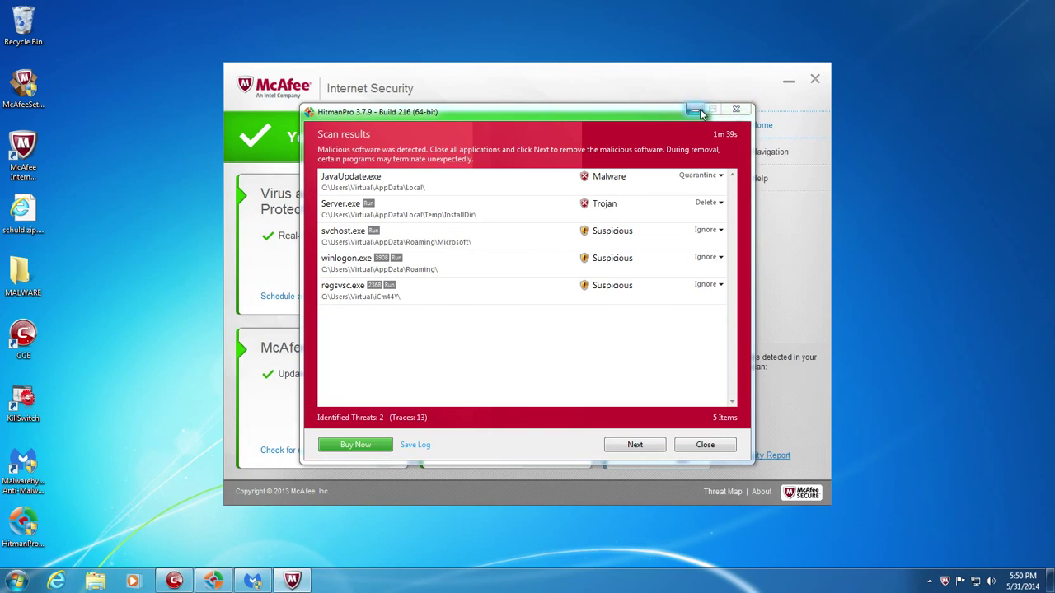
# - Minimize HitmanPro to reveal McAfee's home dashboard reporting 0 viruses detected
pyautogui.click(697, 111)
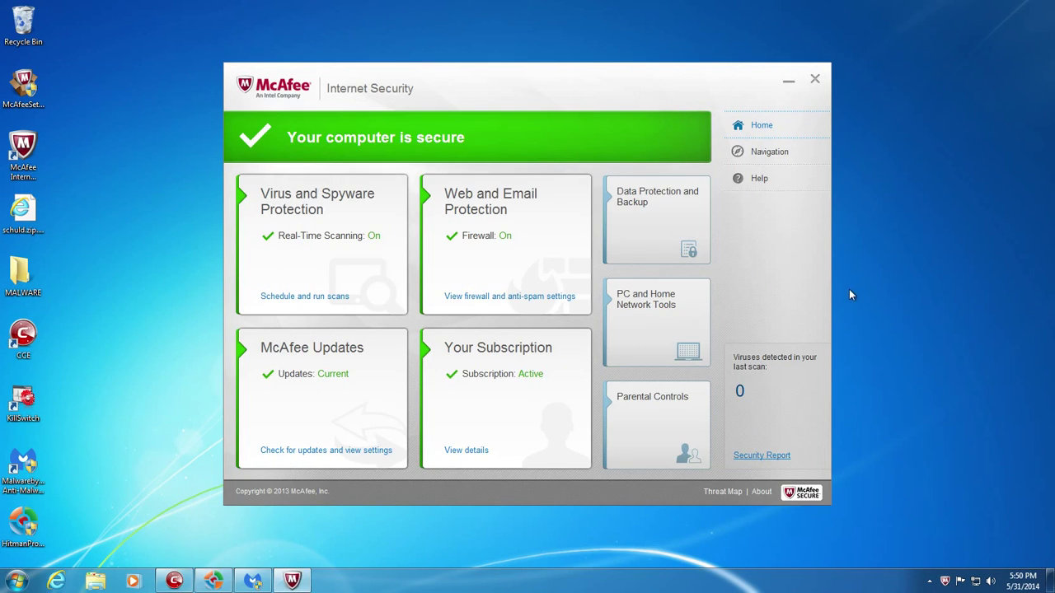